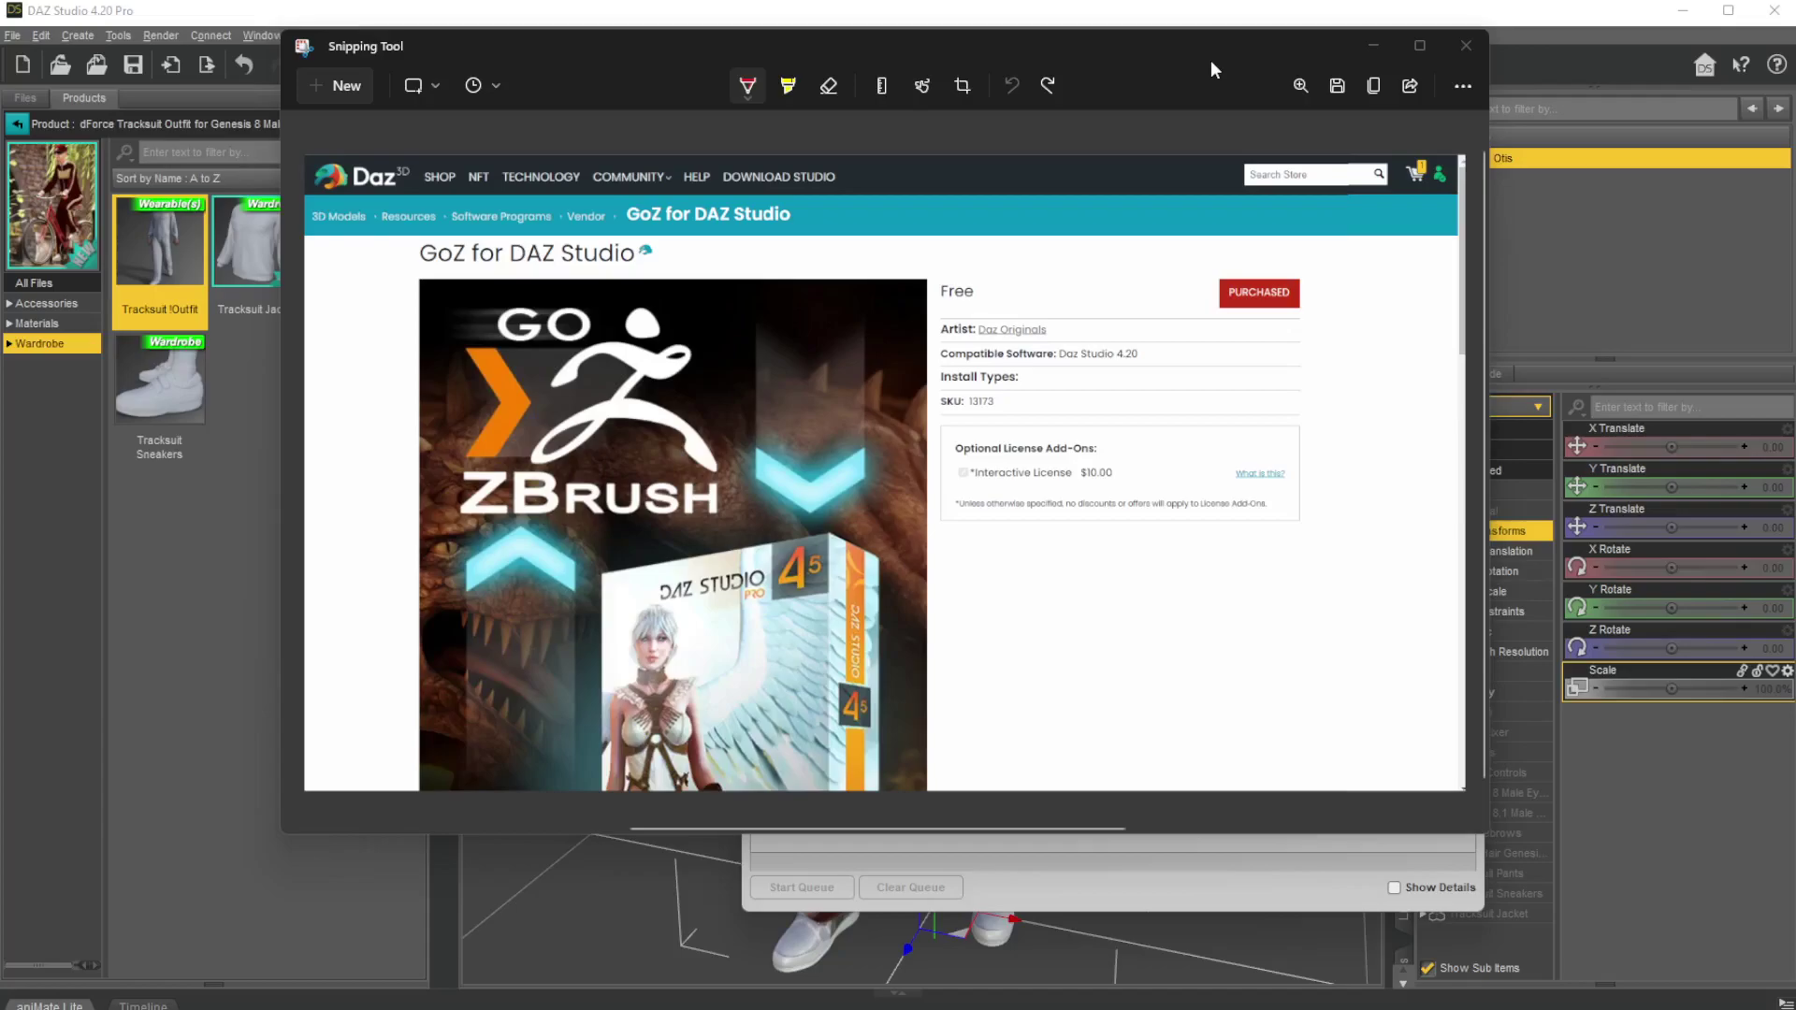
Step: Minimize the GoZ store page screenshot and close the Install Manager after checking its installed GoZ entry
click(1371, 57)
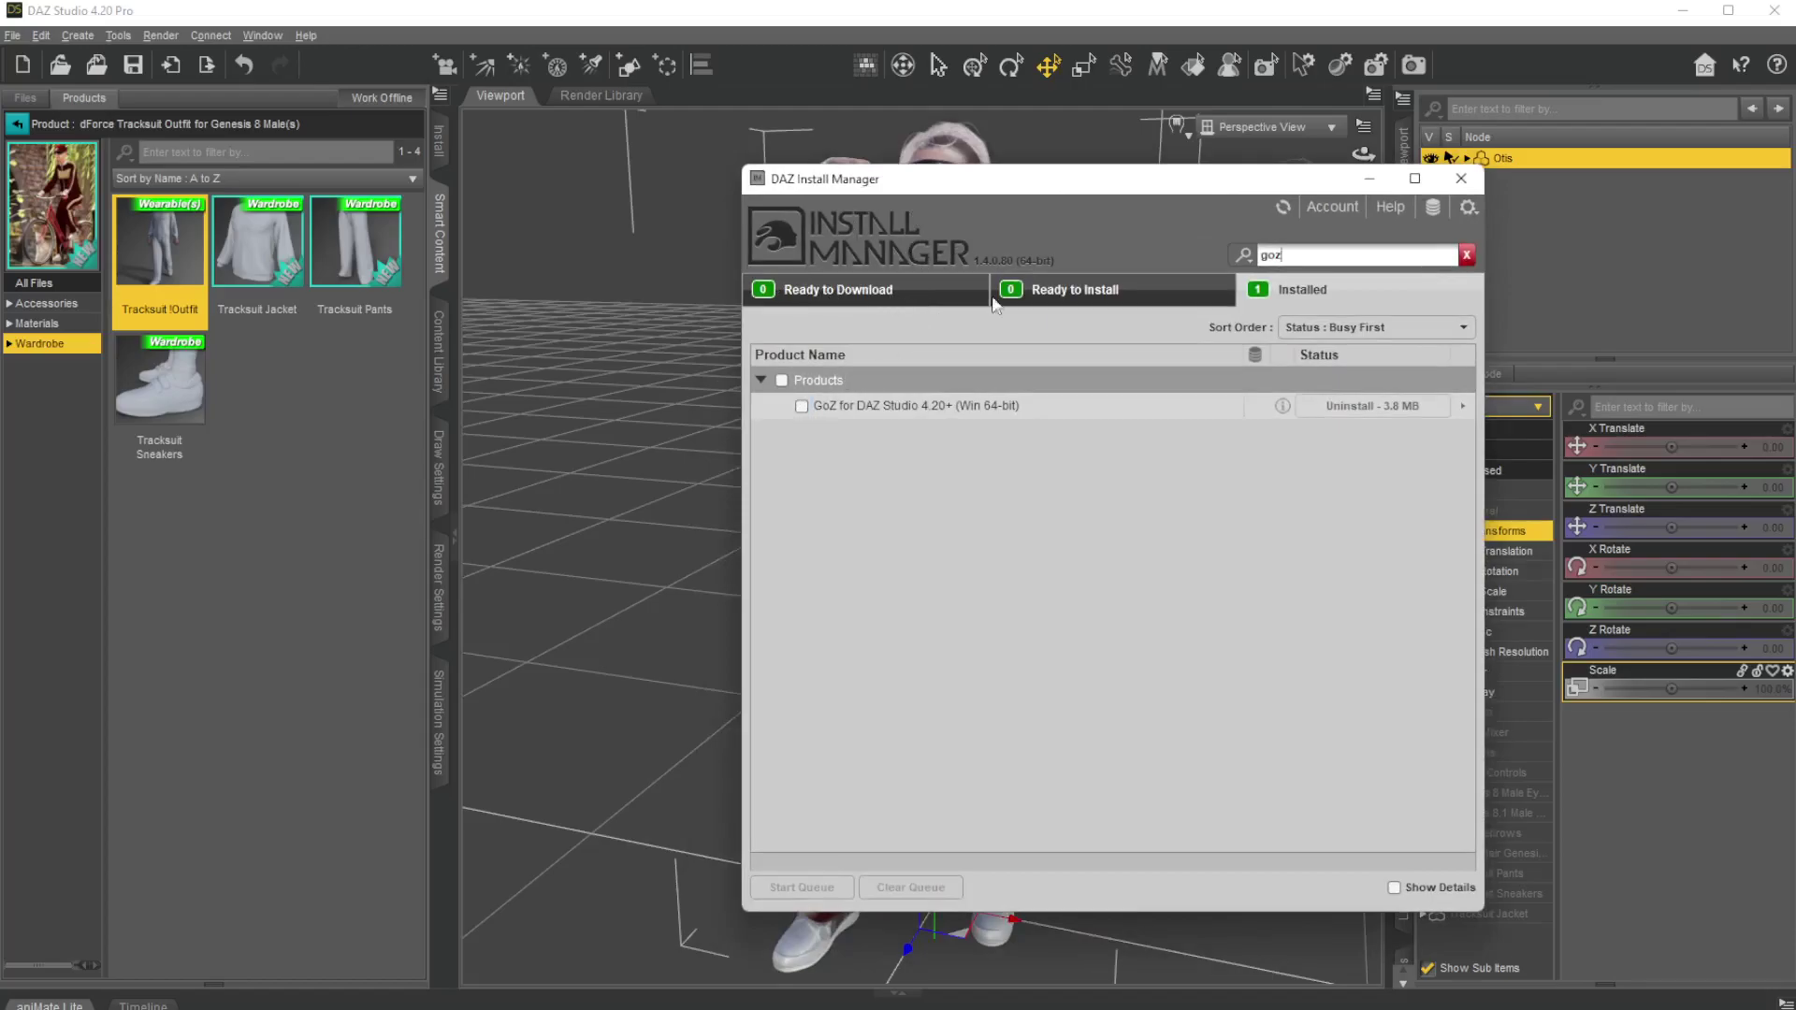
double_click(1292, 255)
click(1461, 178)
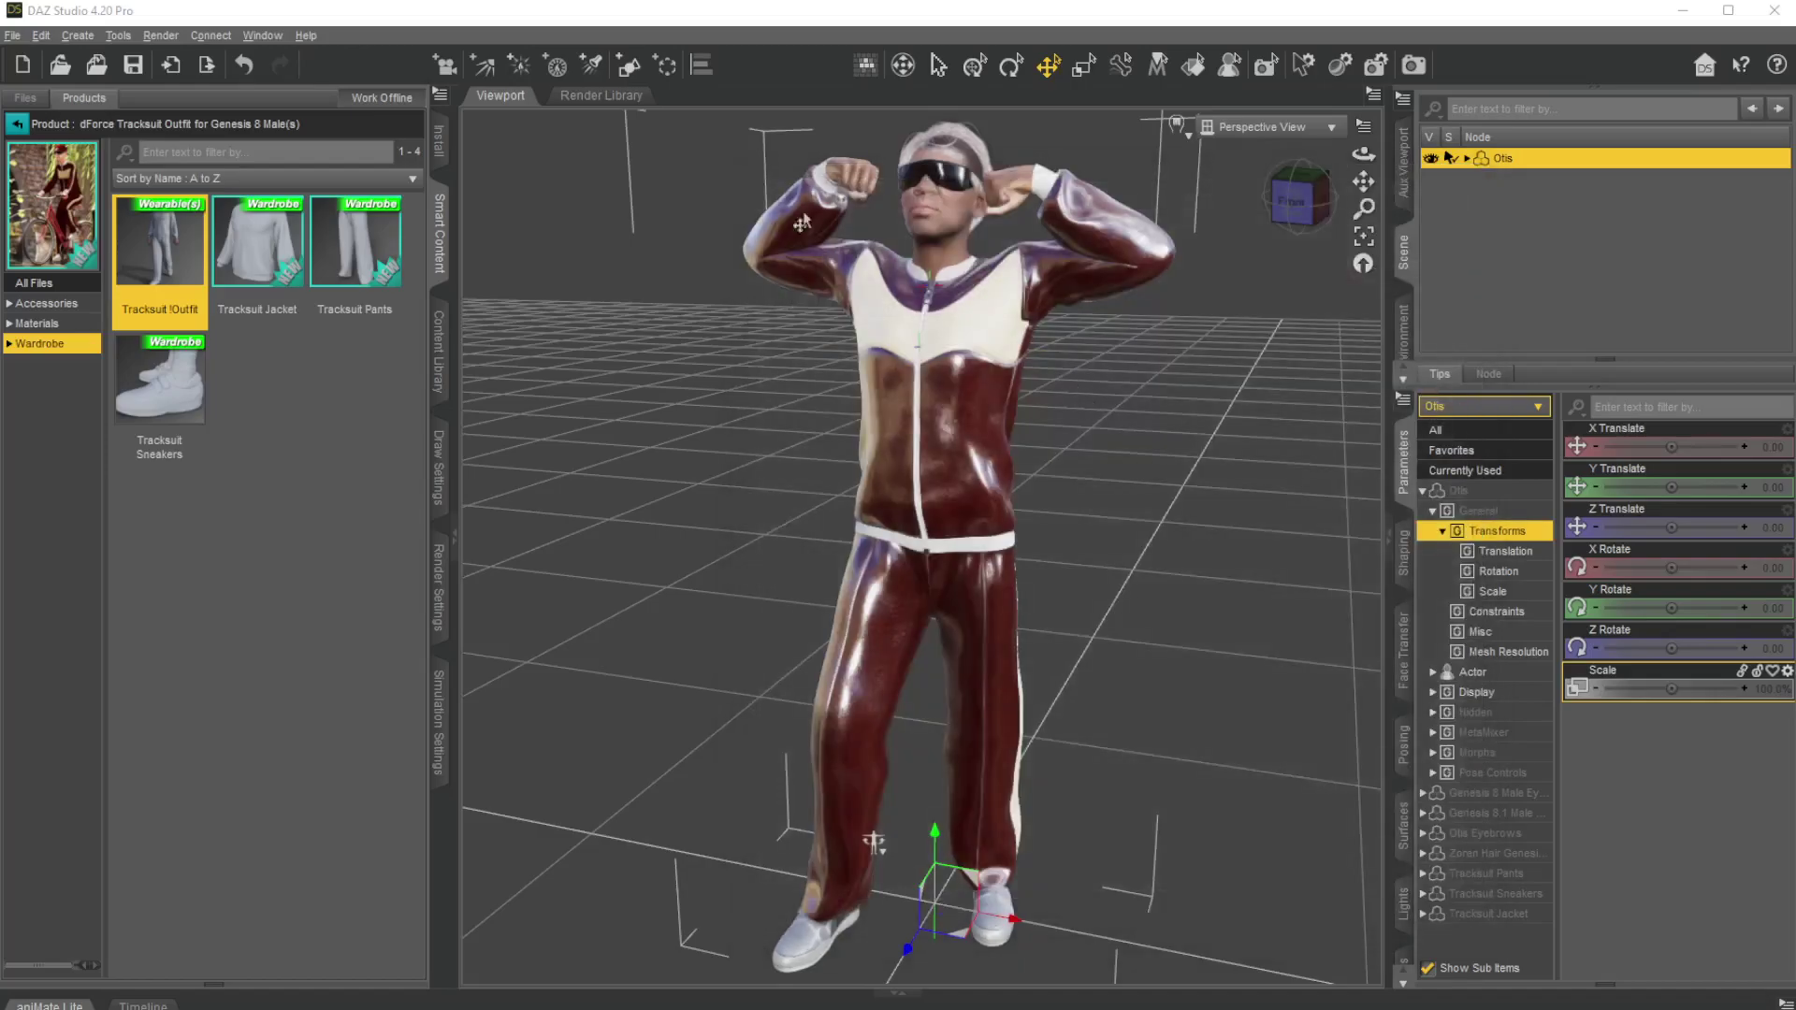
Step: Look through the available export targets for the ZBrush option and view the dressed figure from another angle
click(1247, 429)
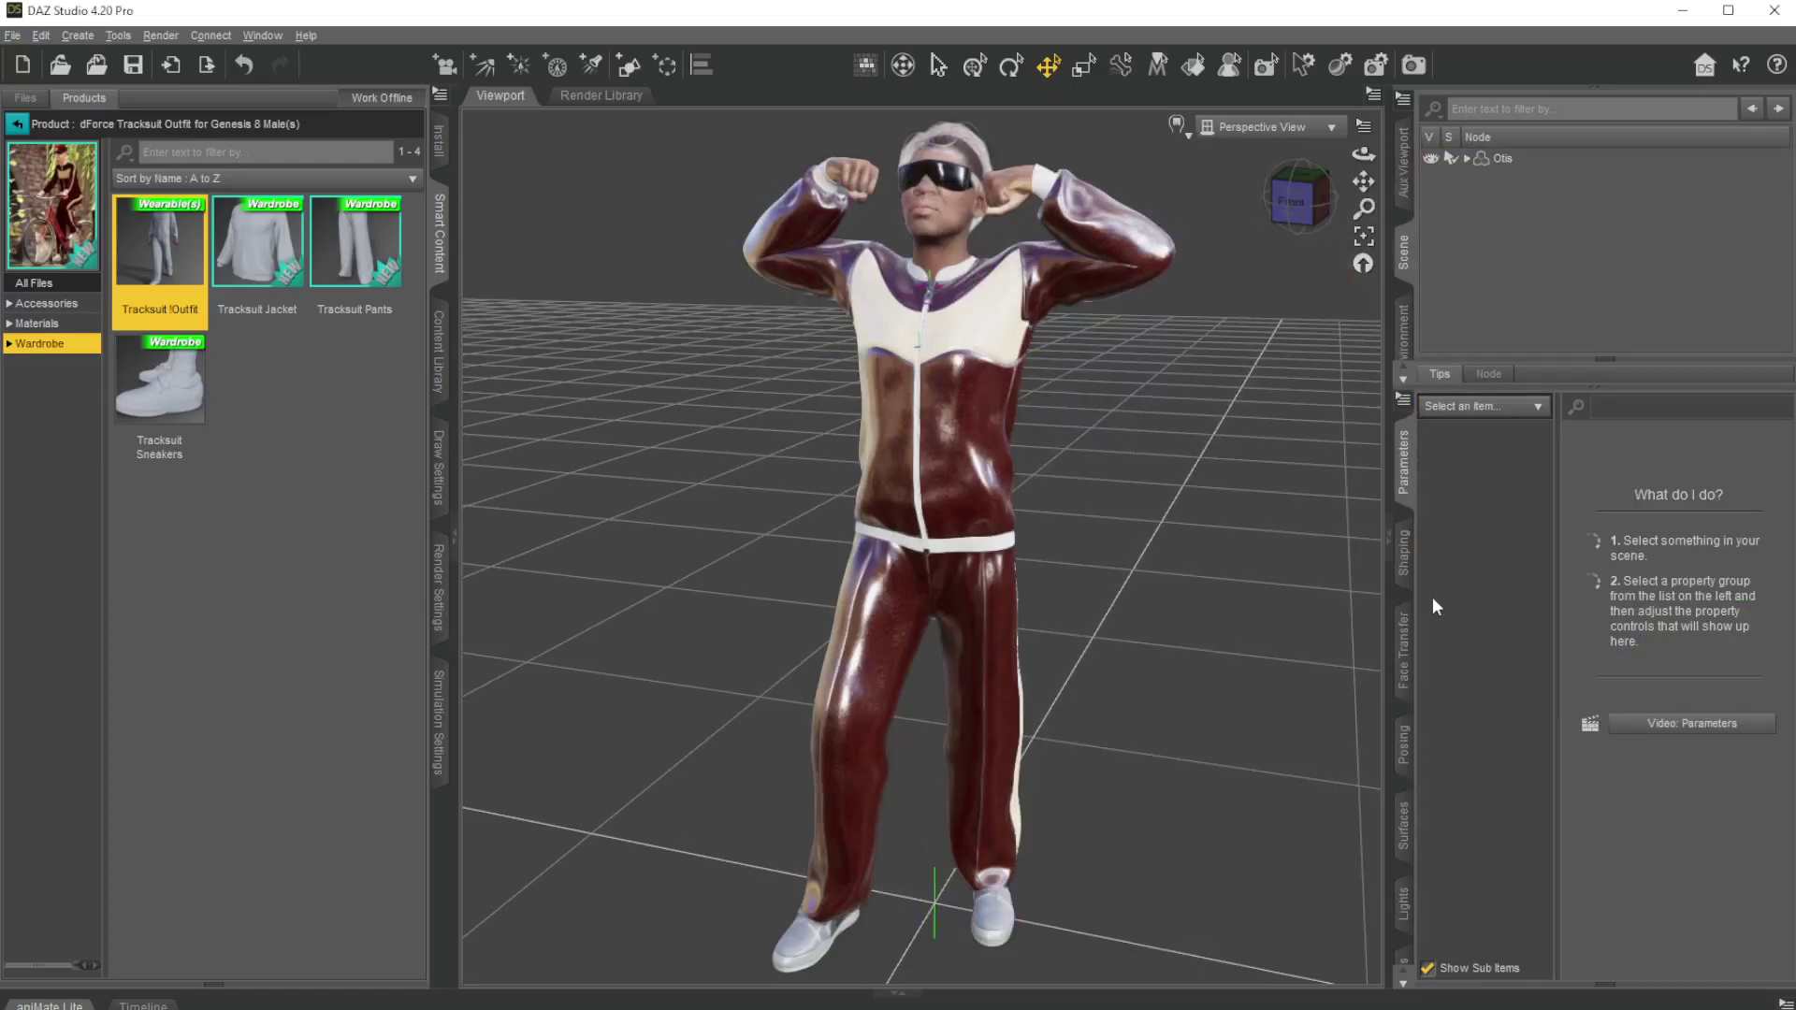
click(13, 37)
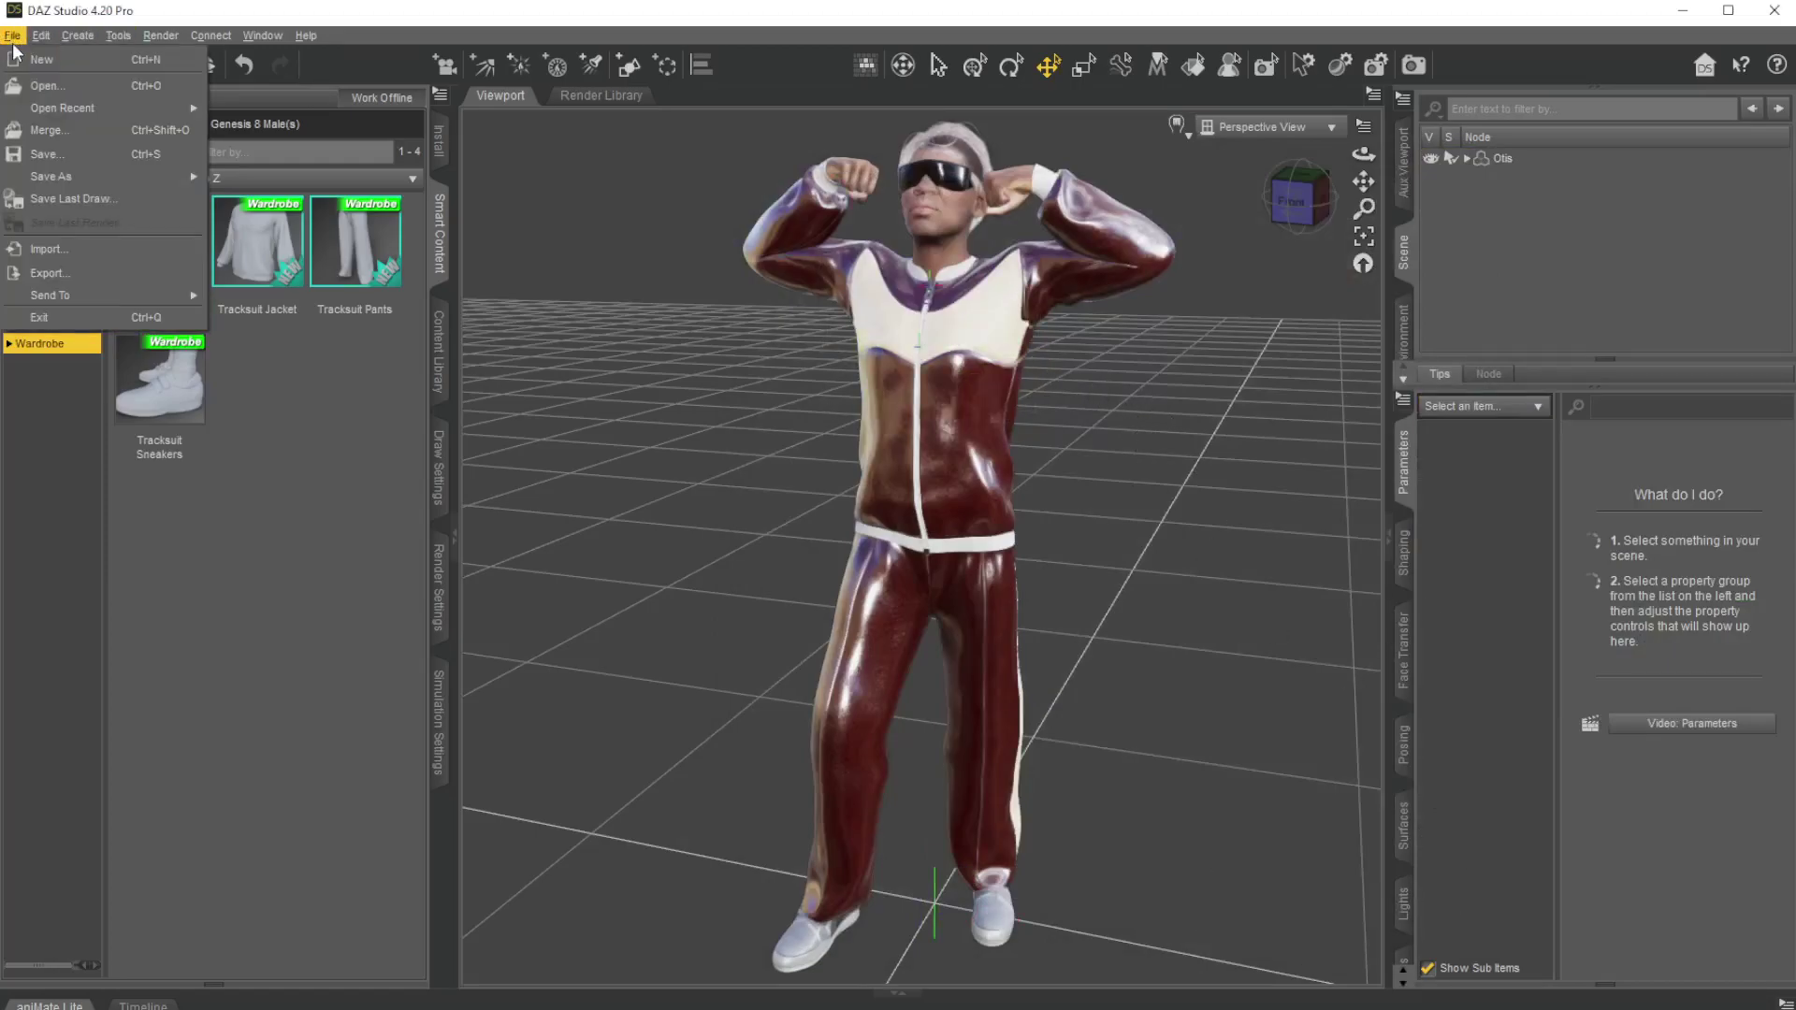
mouse_move(65, 293)
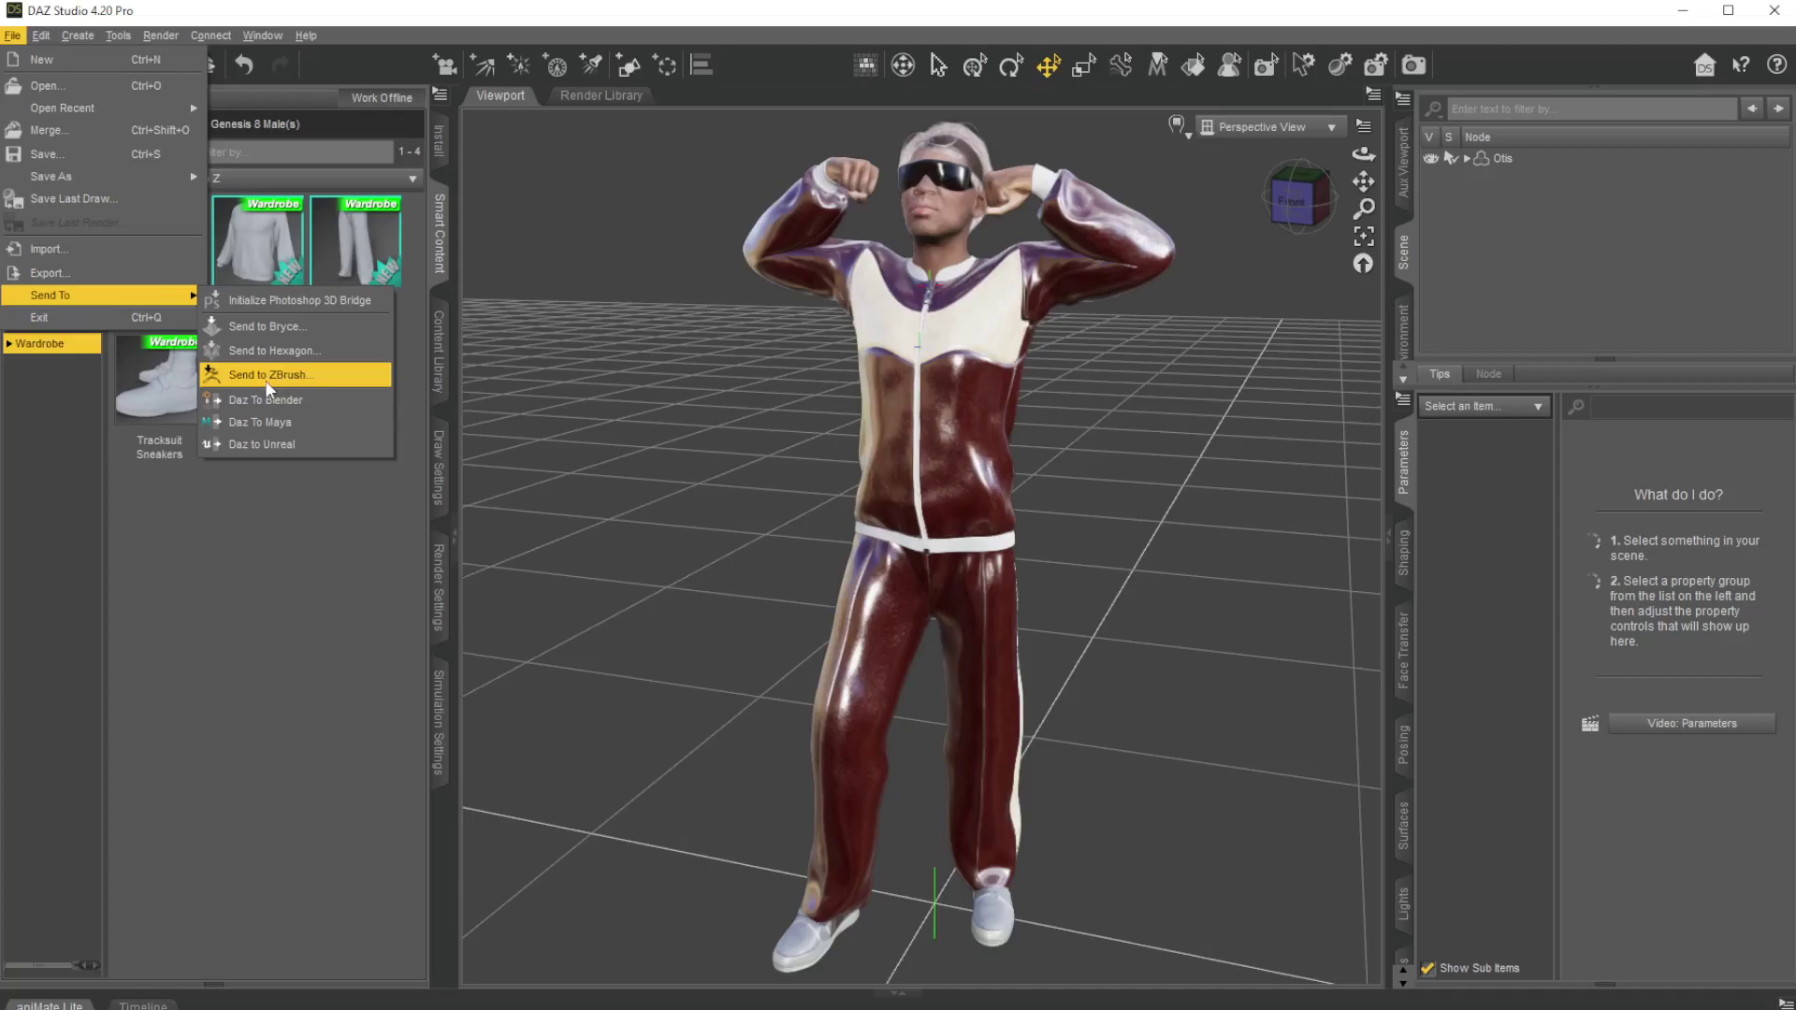
click(1171, 542)
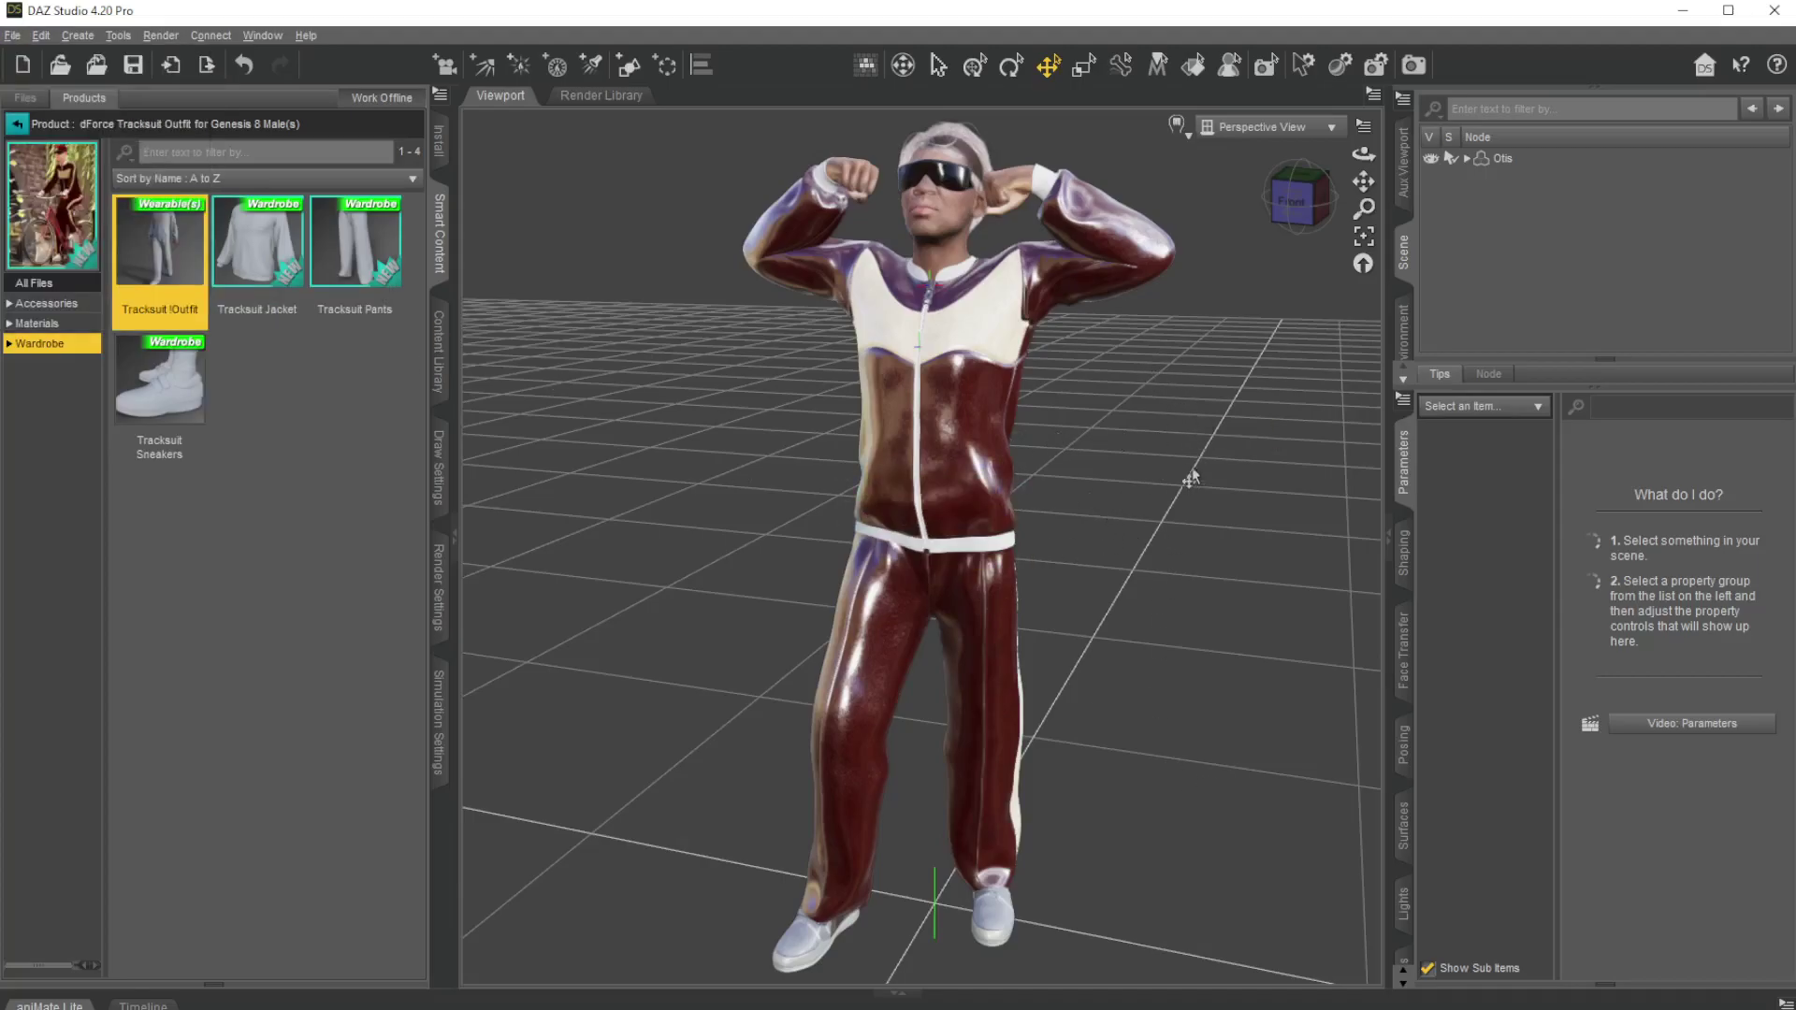
middle_drag(1214, 462, 1217, 562)
mouse_move(1121, 472)
middle_down()
mouse_move(1052, 473)
mouse_move(1132, 505)
mouse_move(1116, 501)
middle_up()
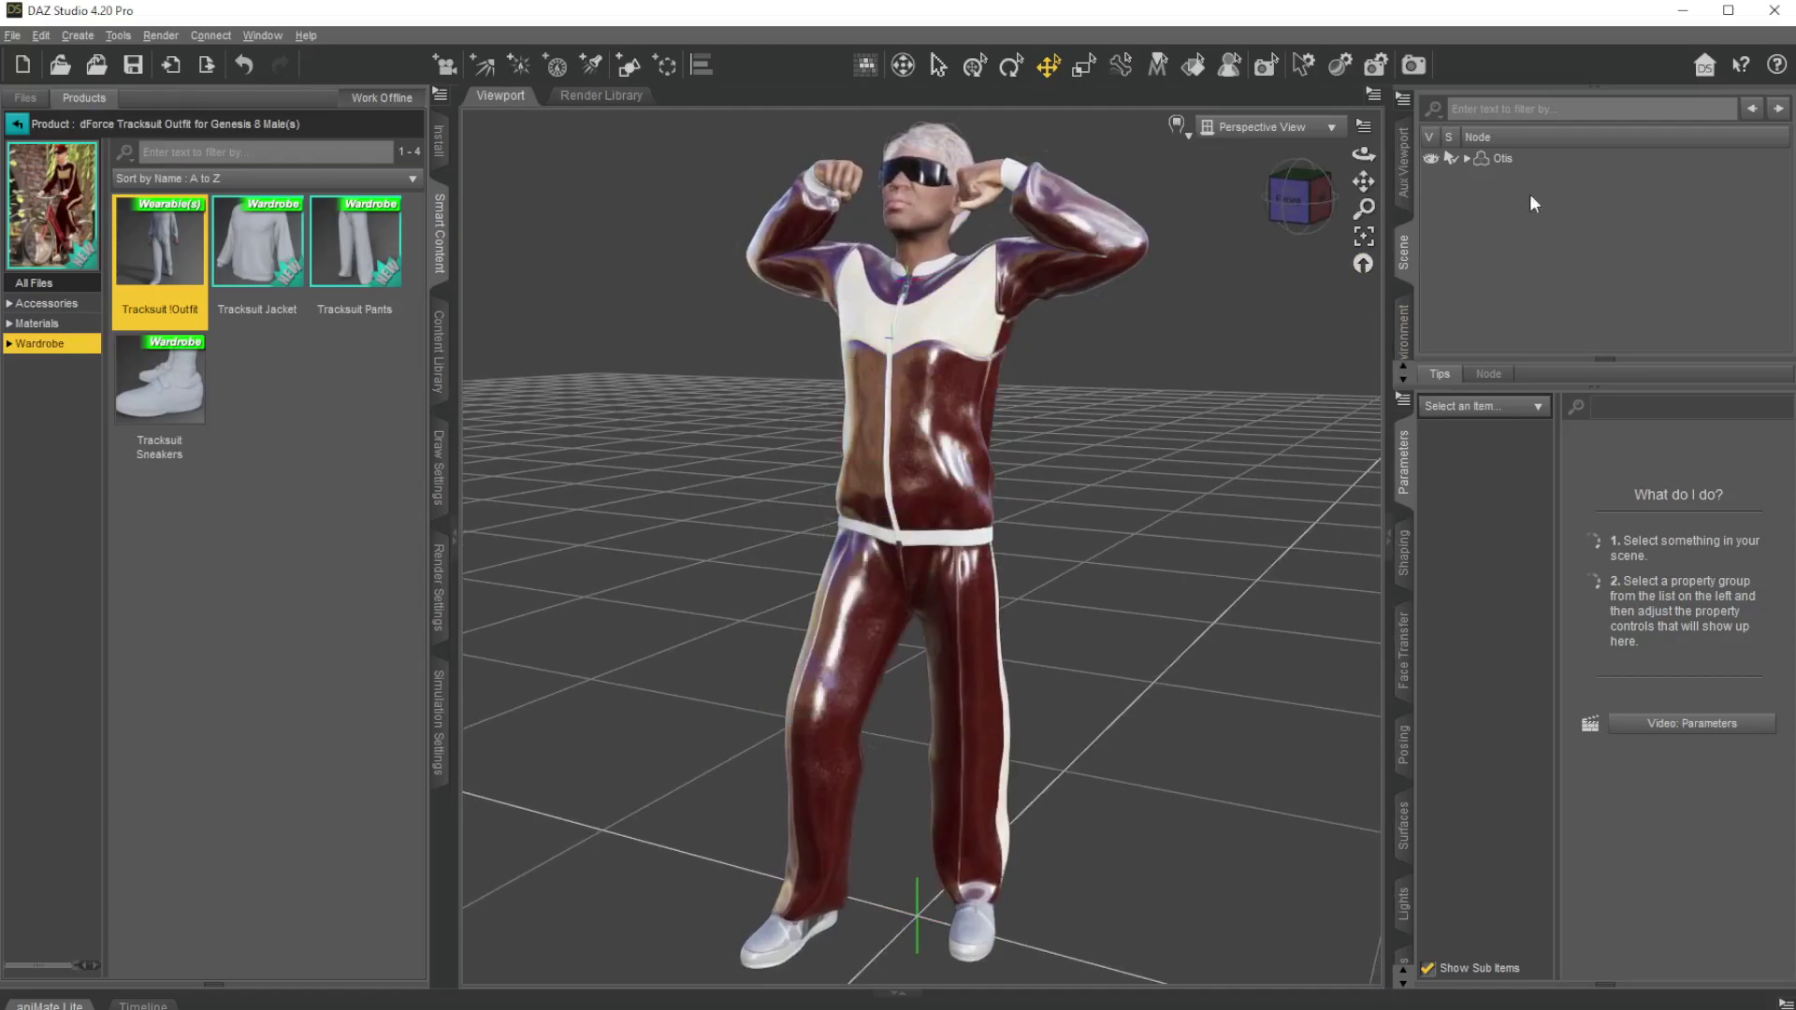
Step: Select the whole Otis figure and send it to ZBrush, accepting the GoZ export options
click(1502, 159)
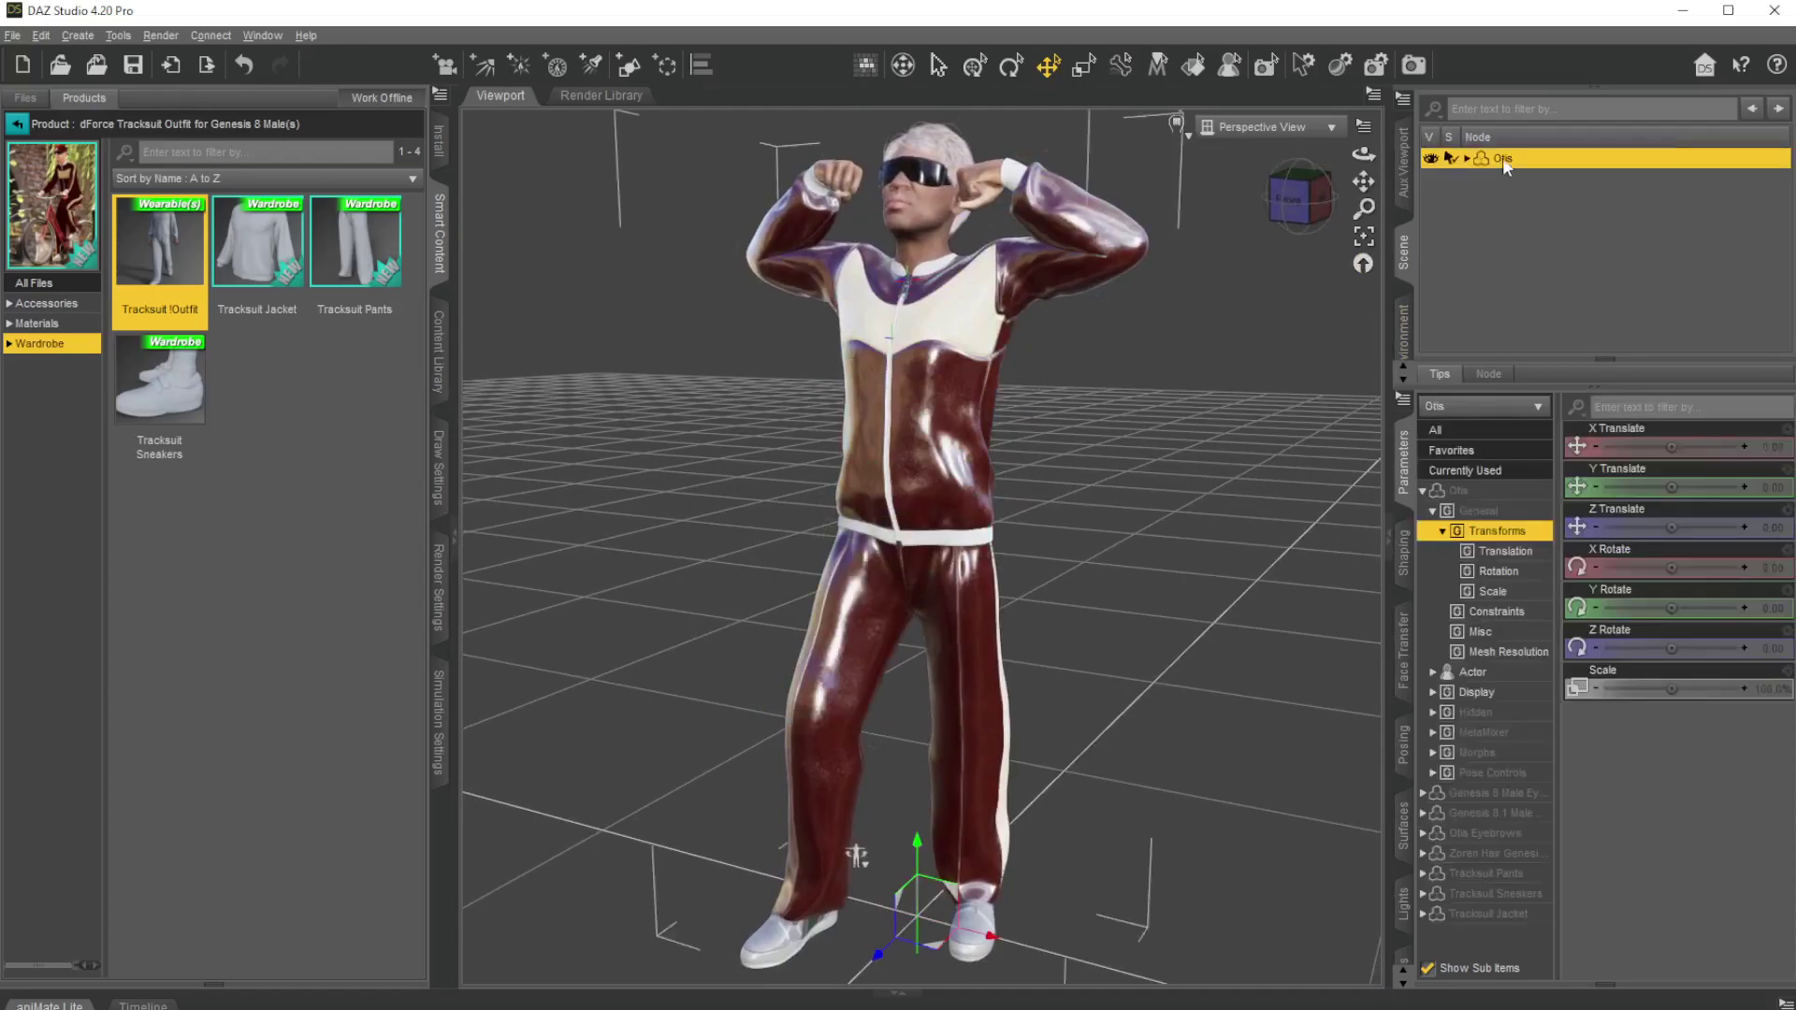
click(13, 35)
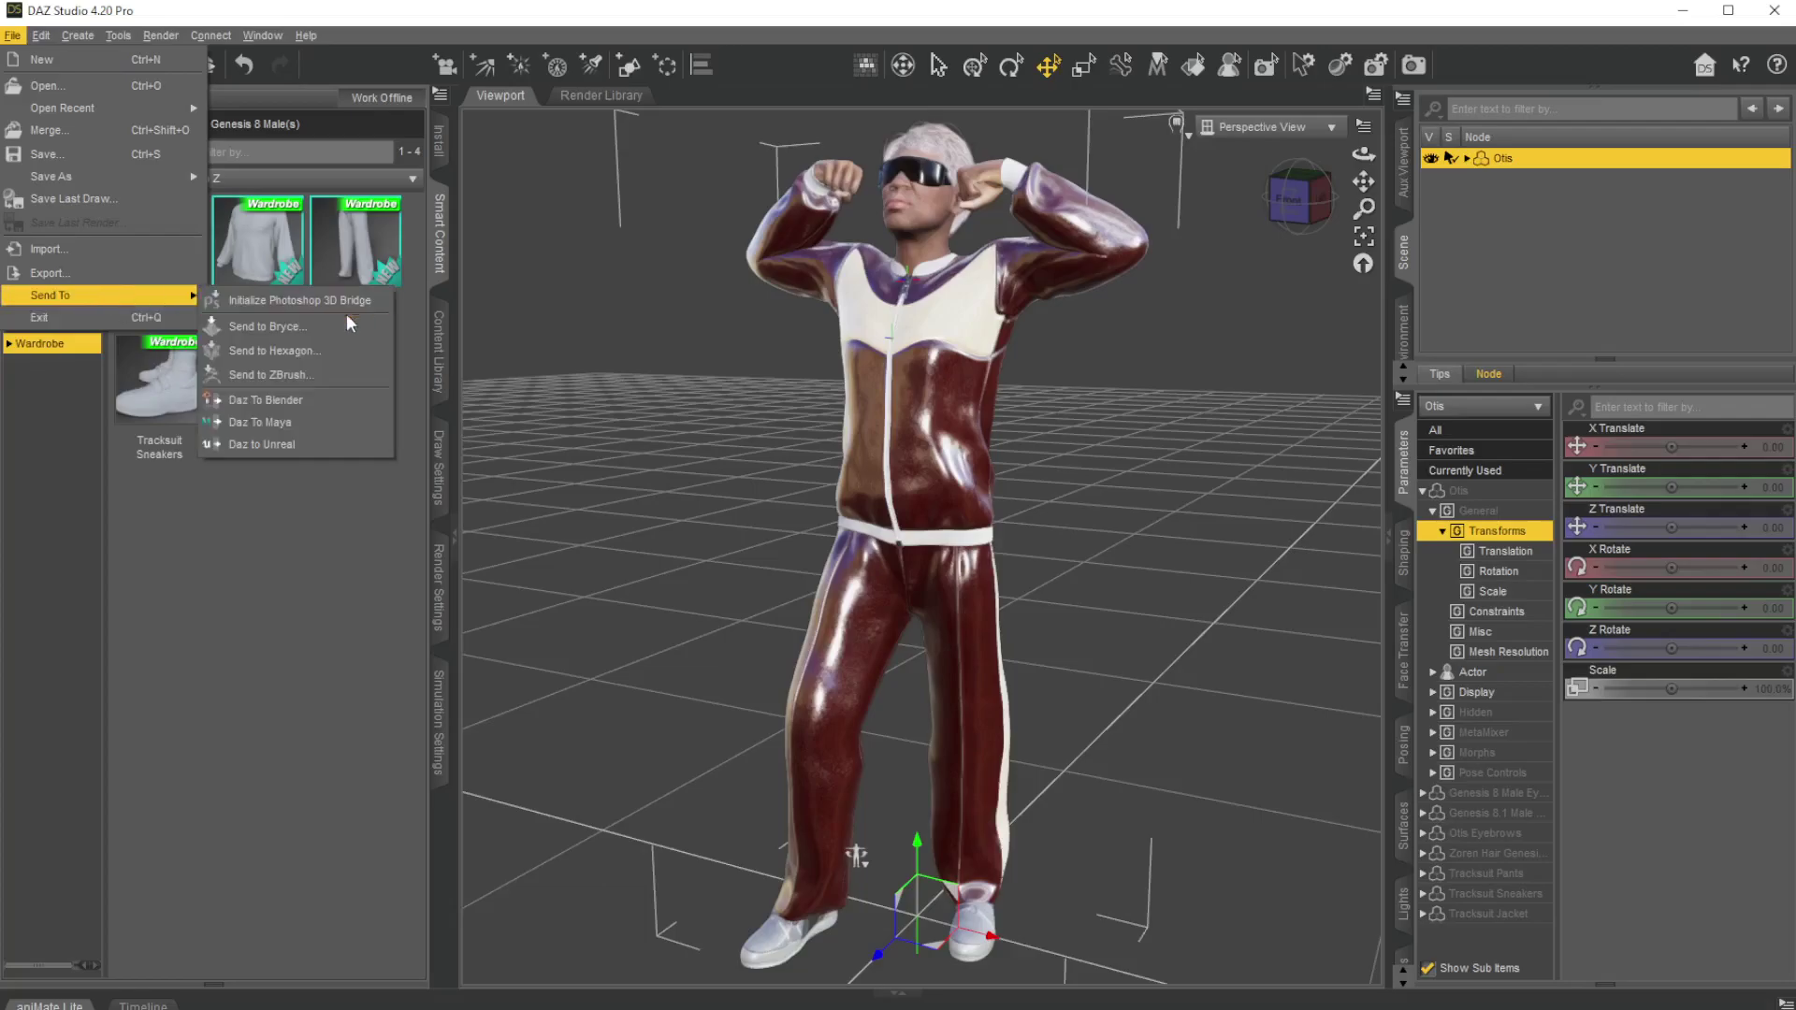
click(308, 377)
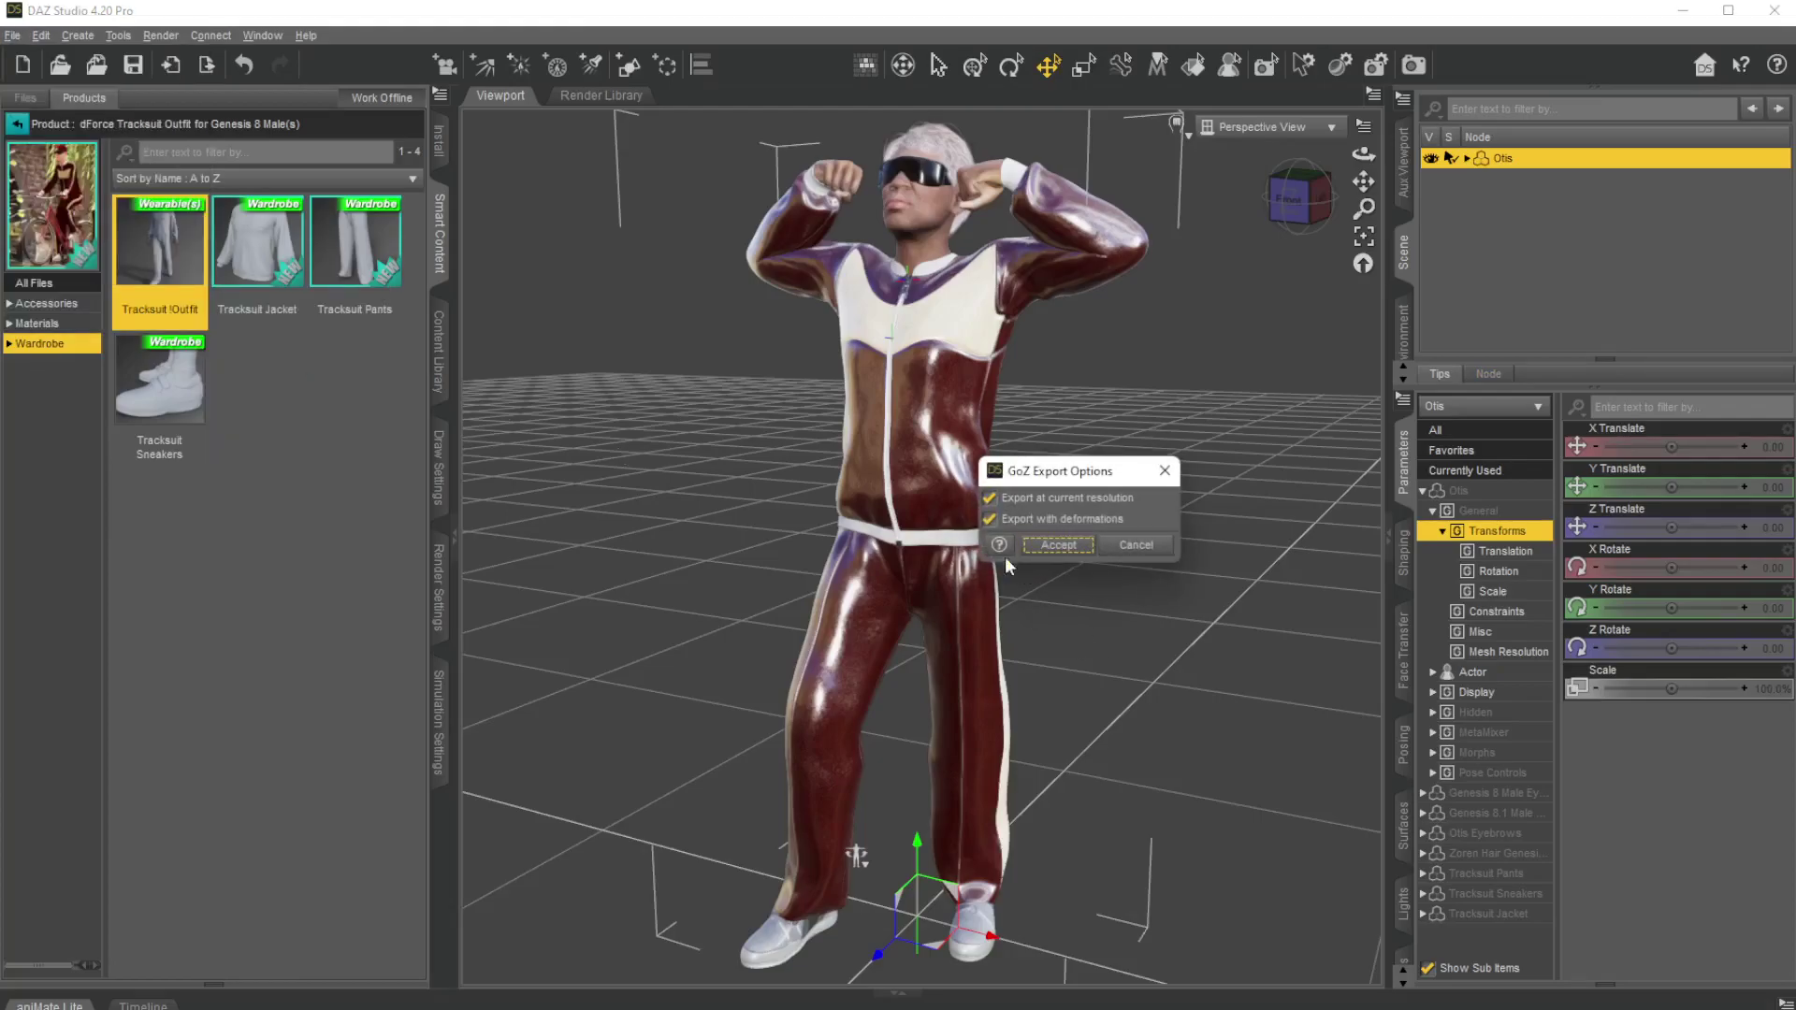
click(1048, 528)
click(991, 497)
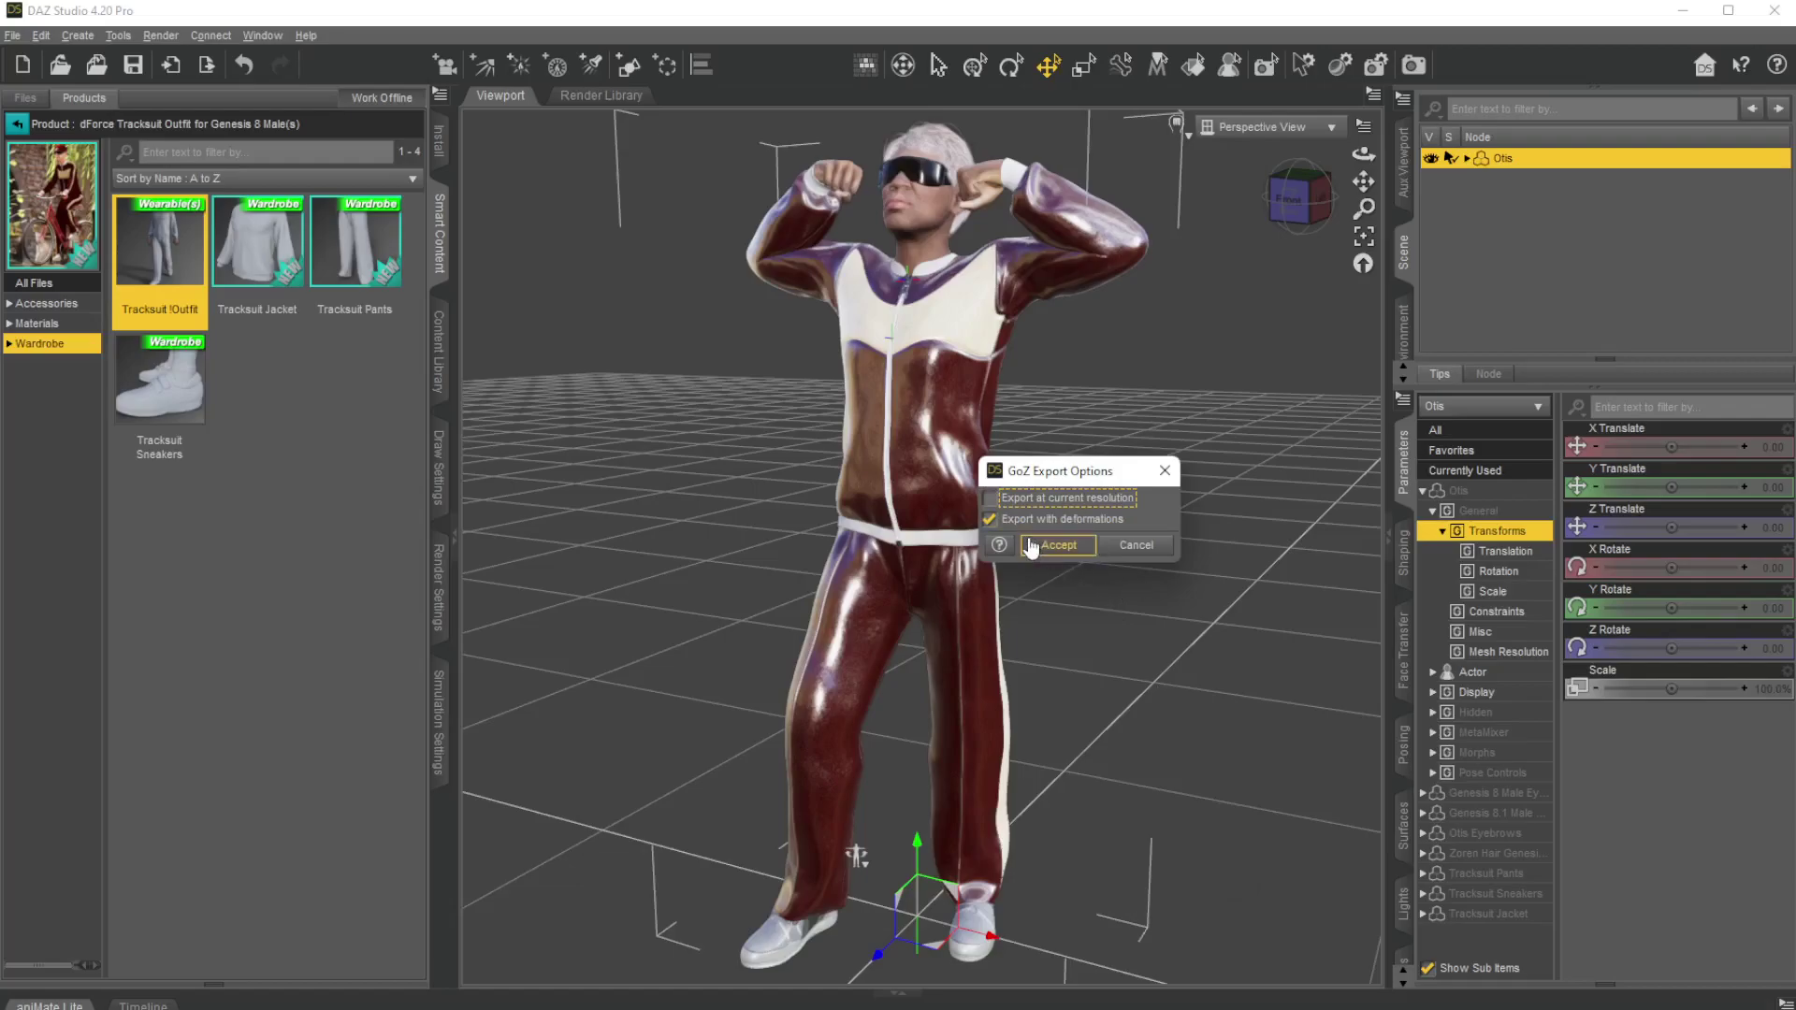
click(989, 499)
click(989, 519)
click(989, 499)
click(1059, 545)
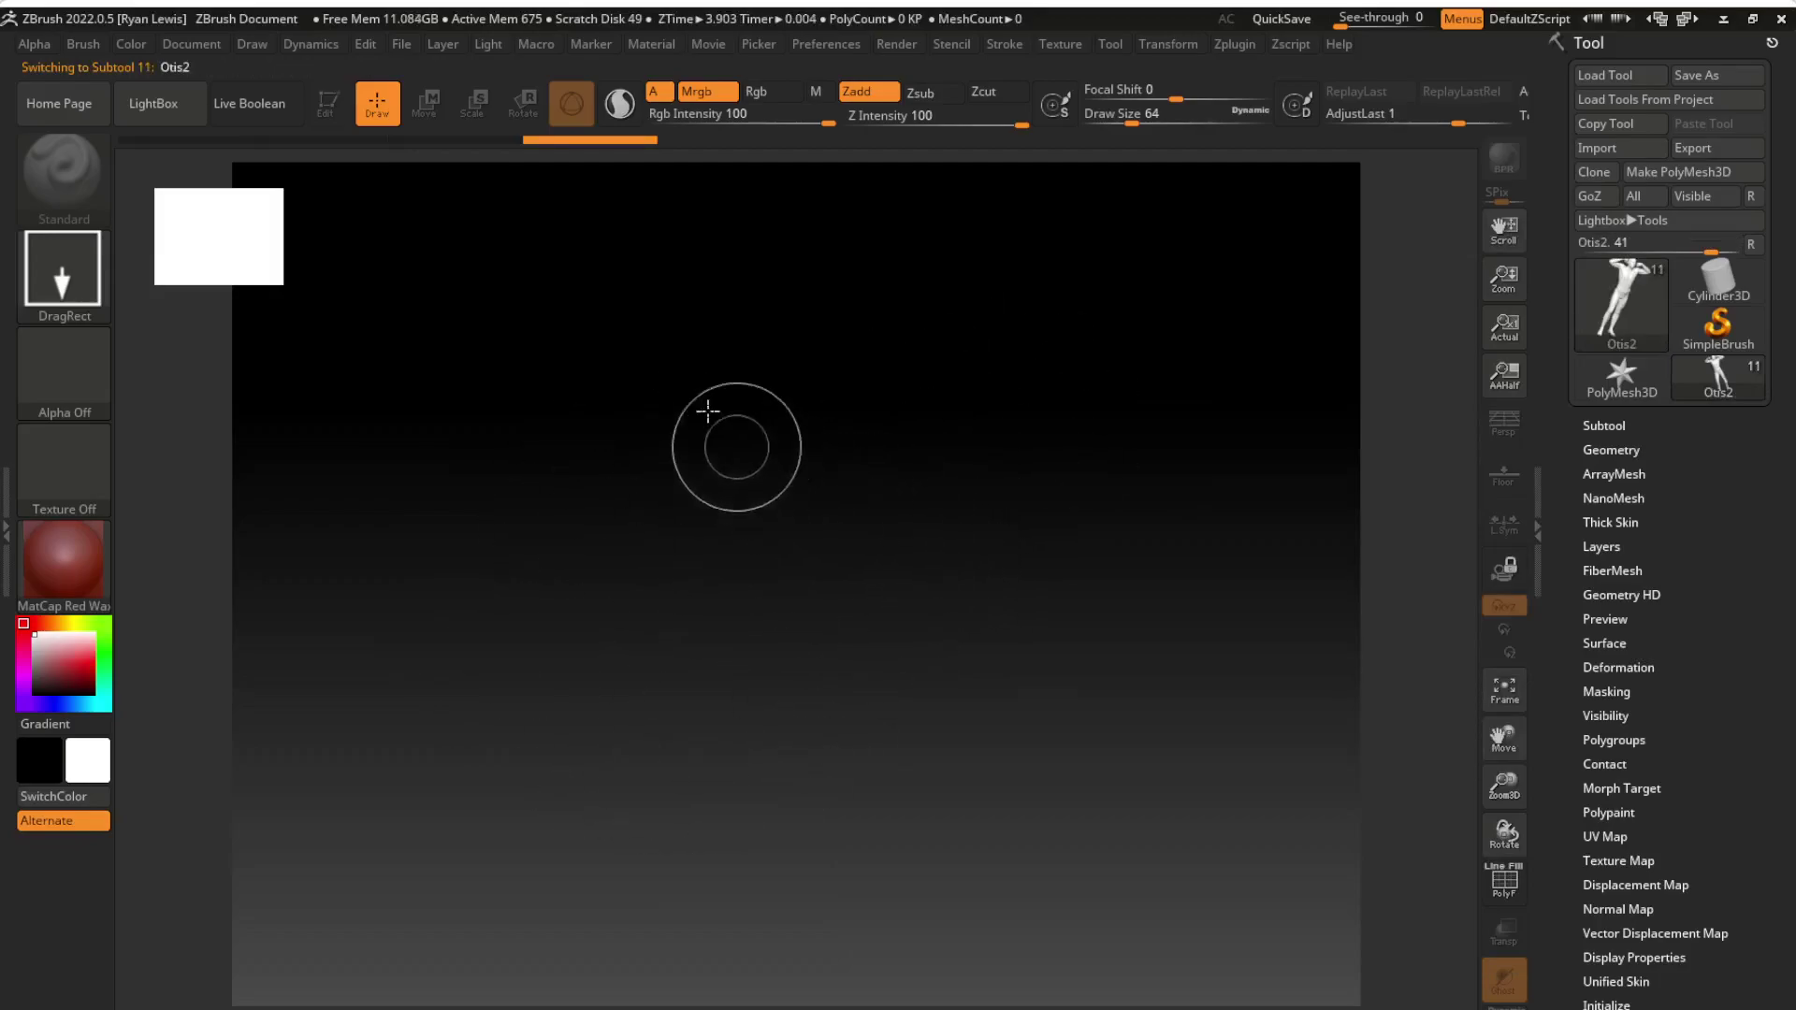
Step: Draw overlapping copies of the Otis2 model across the canvas at various sizes and angles, and clear the canvas
drag(759, 405, 775, 889)
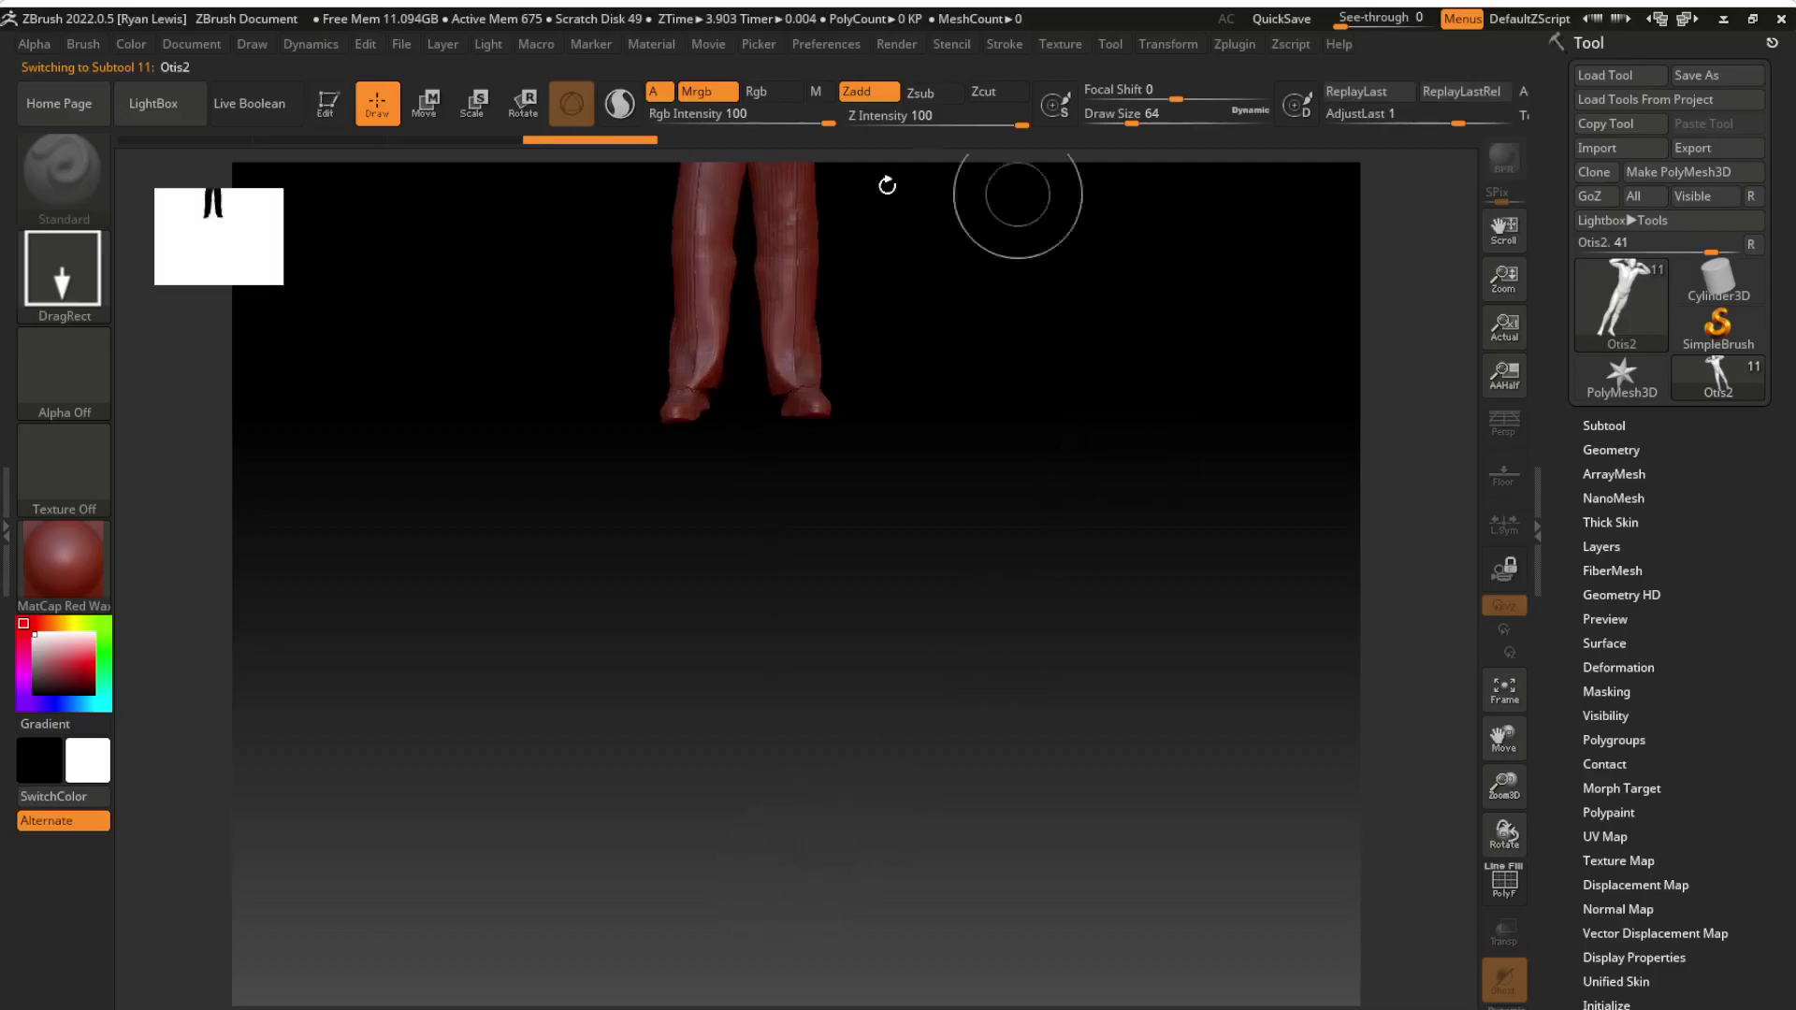
drag(813, 572, 954, 887)
drag(1047, 594, 924, 913)
drag(784, 620, 960, 936)
drag(586, 584, 781, 874)
mouse_move(969, 554)
mouse_down()
mouse_move(878, 886)
mouse_move(842, 866)
mouse_up()
drag(637, 620, 796, 920)
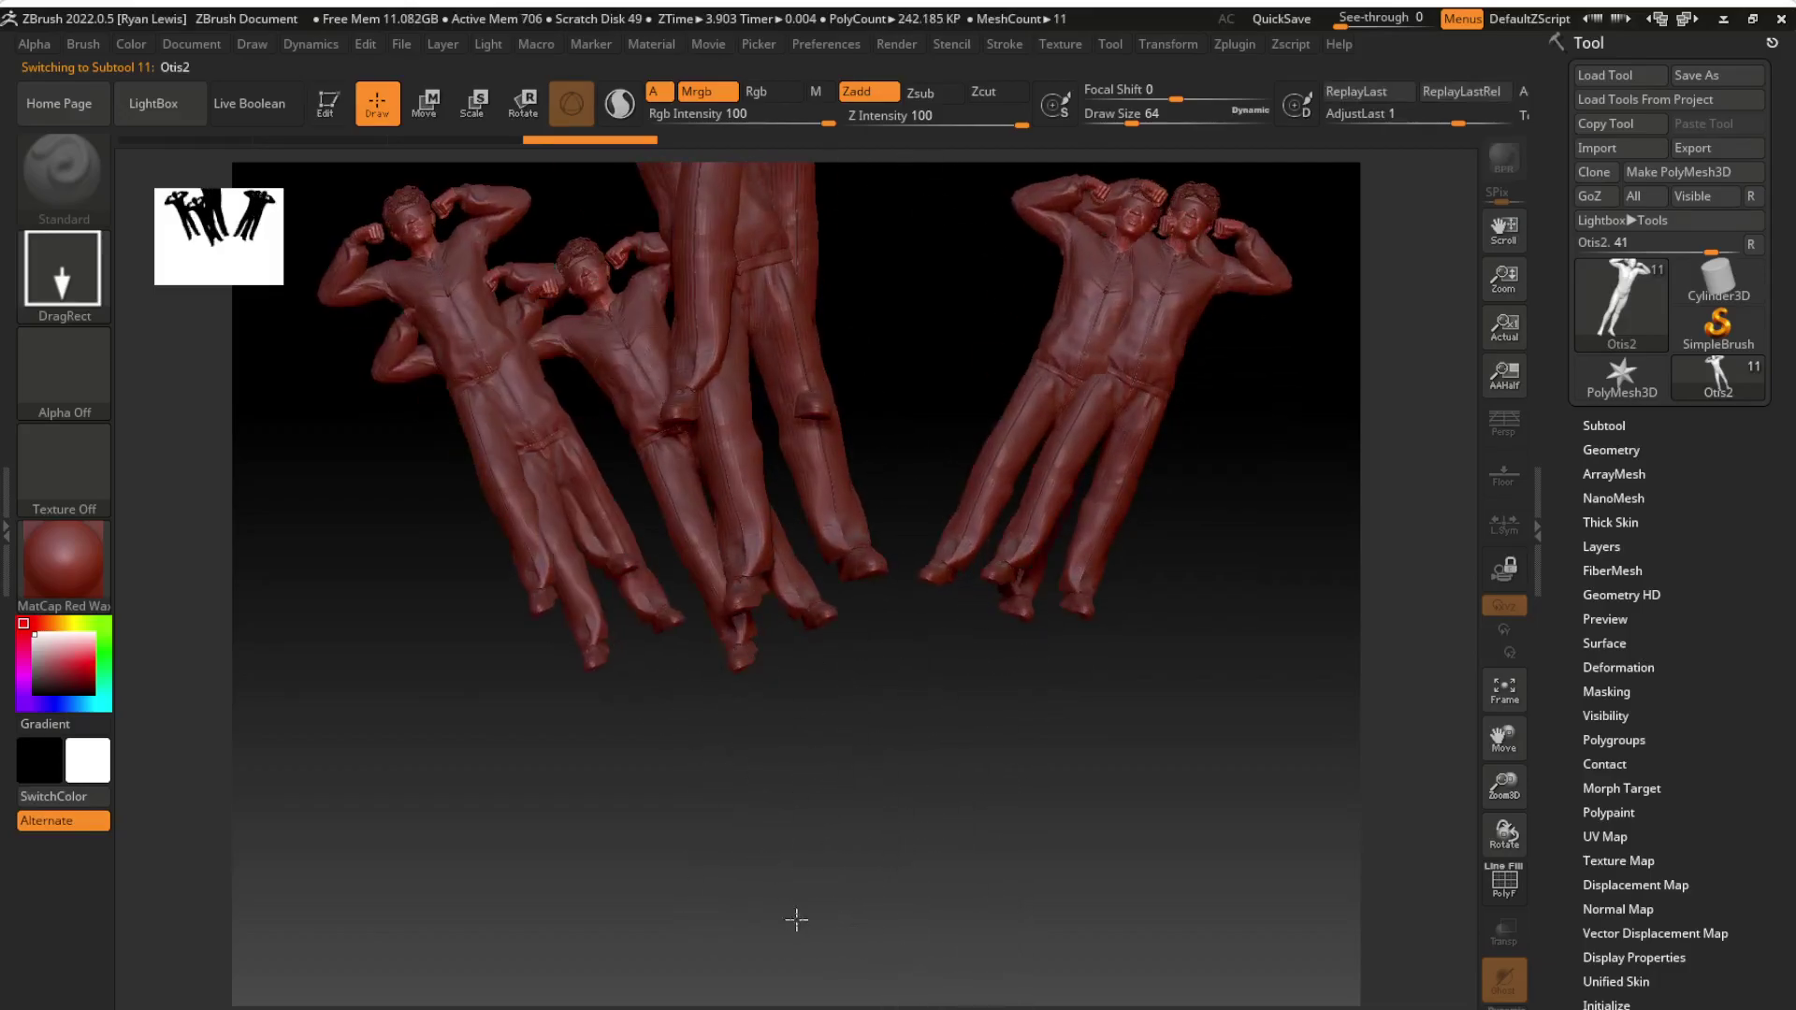
drag(930, 705, 952, 857)
drag(837, 657, 1139, 807)
drag(800, 811, 966, 907)
drag(1191, 710, 829, 795)
drag(995, 599, 817, 844)
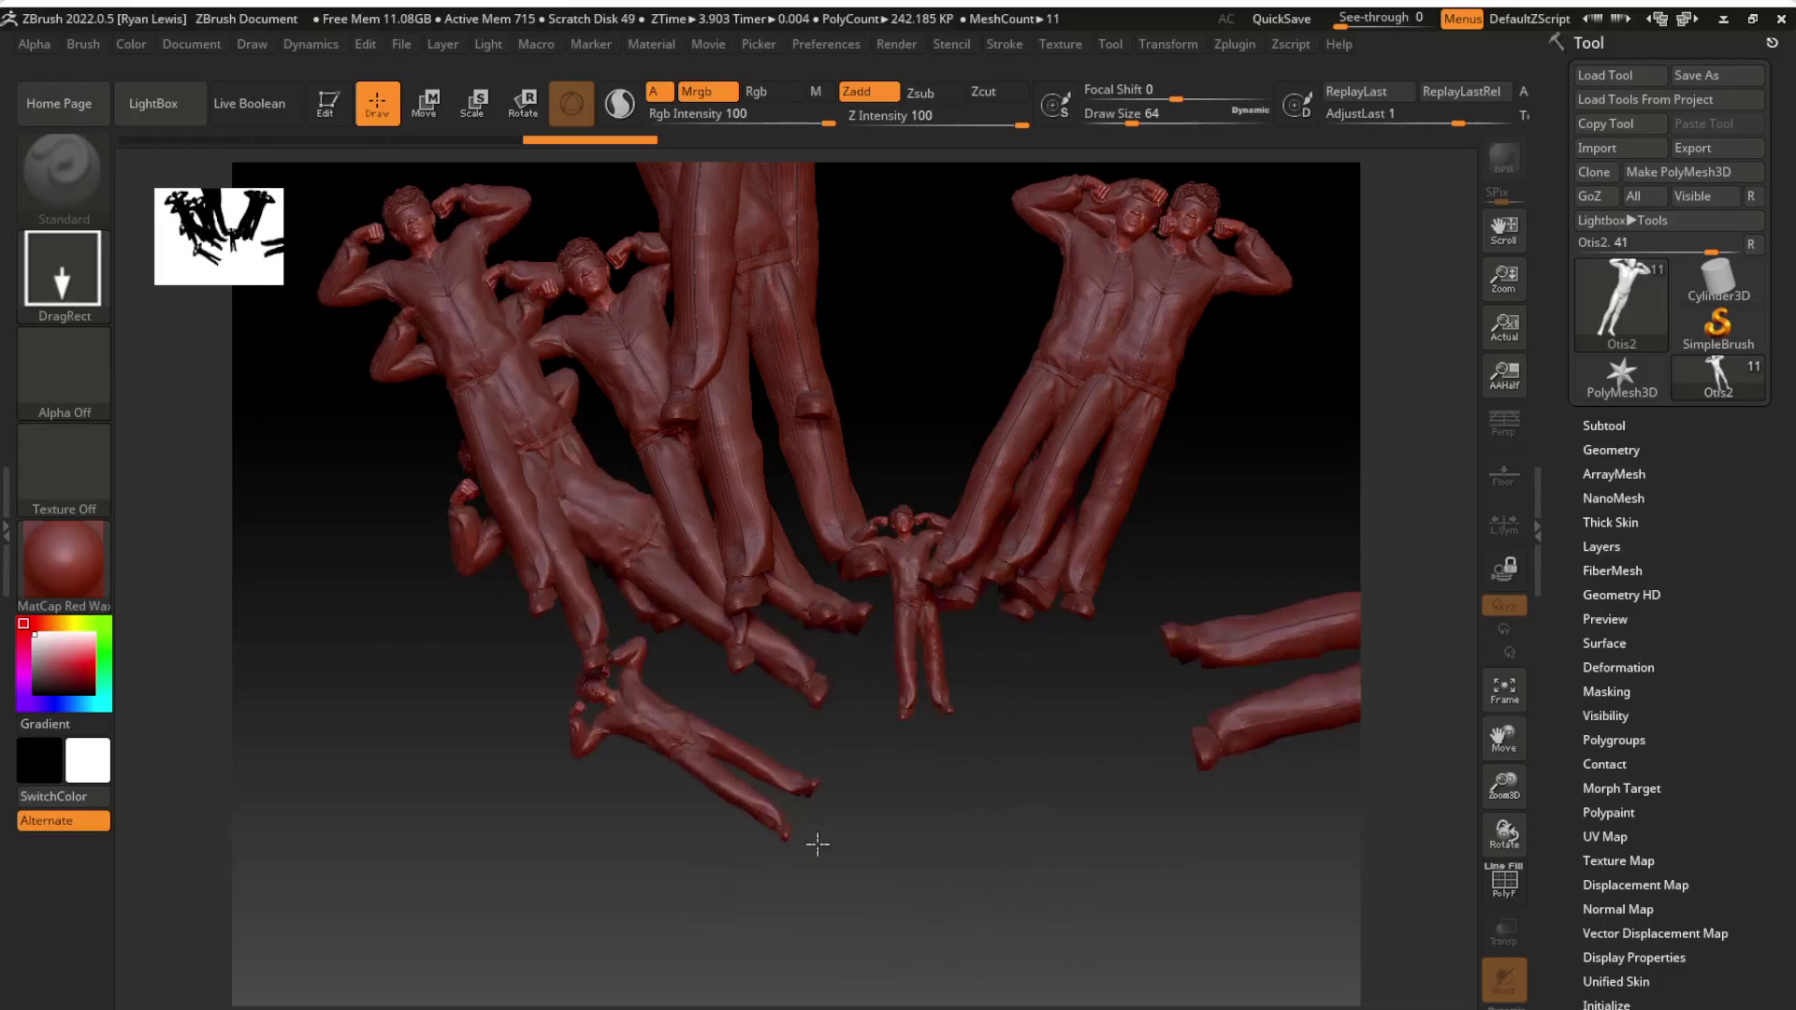
drag(846, 460, 940, 760)
drag(655, 683, 875, 856)
mouse_move(856, 622)
mouse_down()
mouse_move(998, 762)
mouse_move(982, 816)
mouse_up()
drag(922, 625, 817, 874)
drag(928, 436, 884, 790)
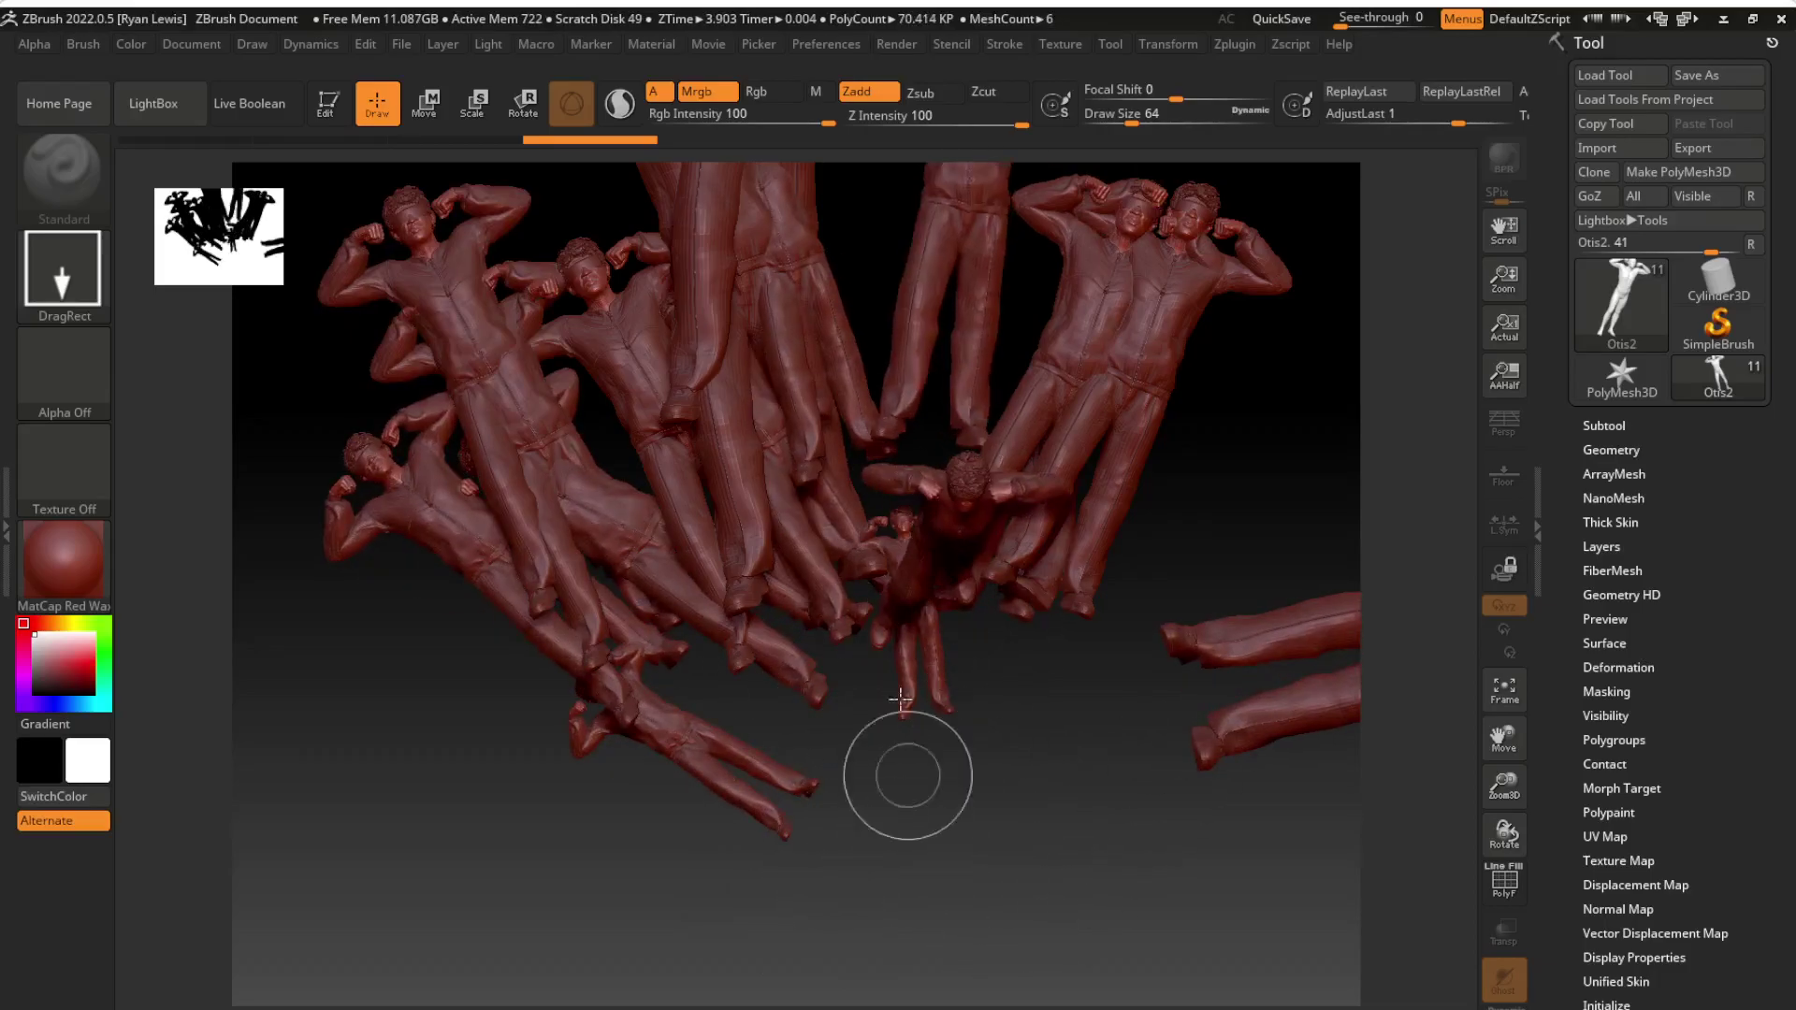
drag(845, 538, 769, 687)
drag(678, 645, 779, 803)
drag(941, 666, 1085, 637)
mouse_move(751, 731)
mouse_down()
mouse_move(997, 730)
mouse_move(1024, 762)
mouse_up()
mouse_move(850, 535)
mouse_down()
mouse_move(866, 674)
mouse_move(1029, 875)
mouse_up()
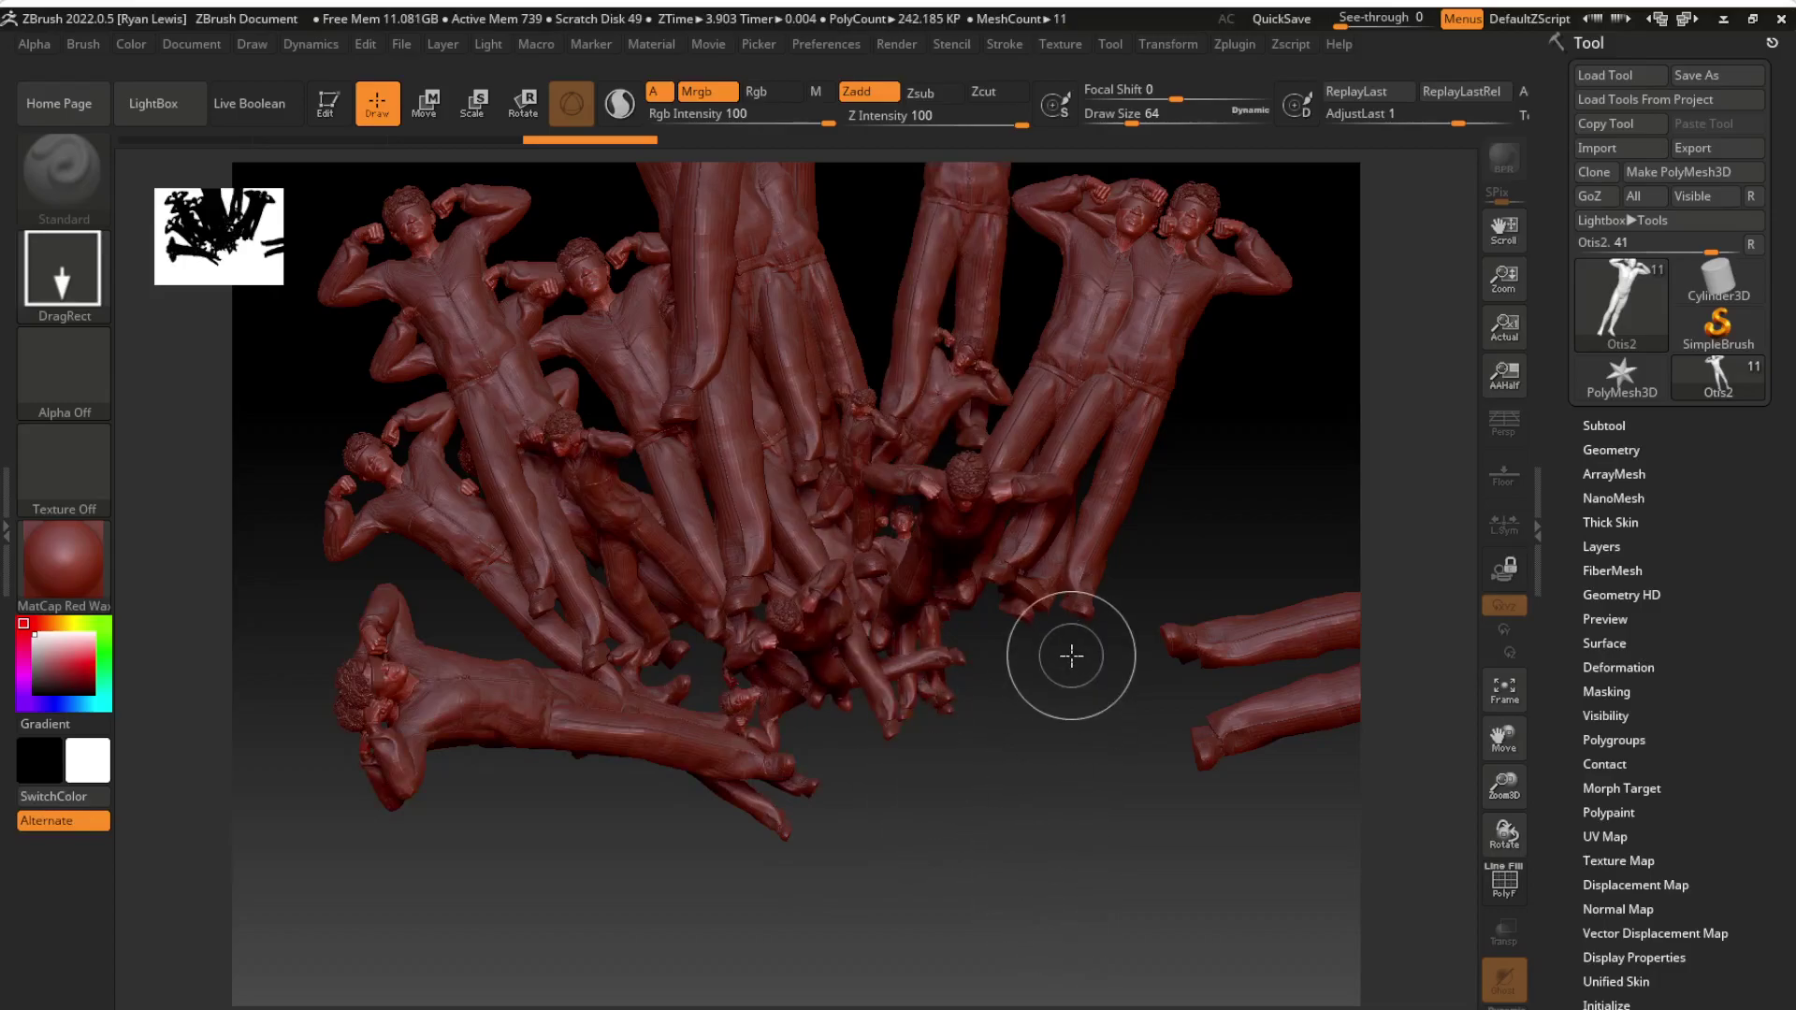
key(ctrl)
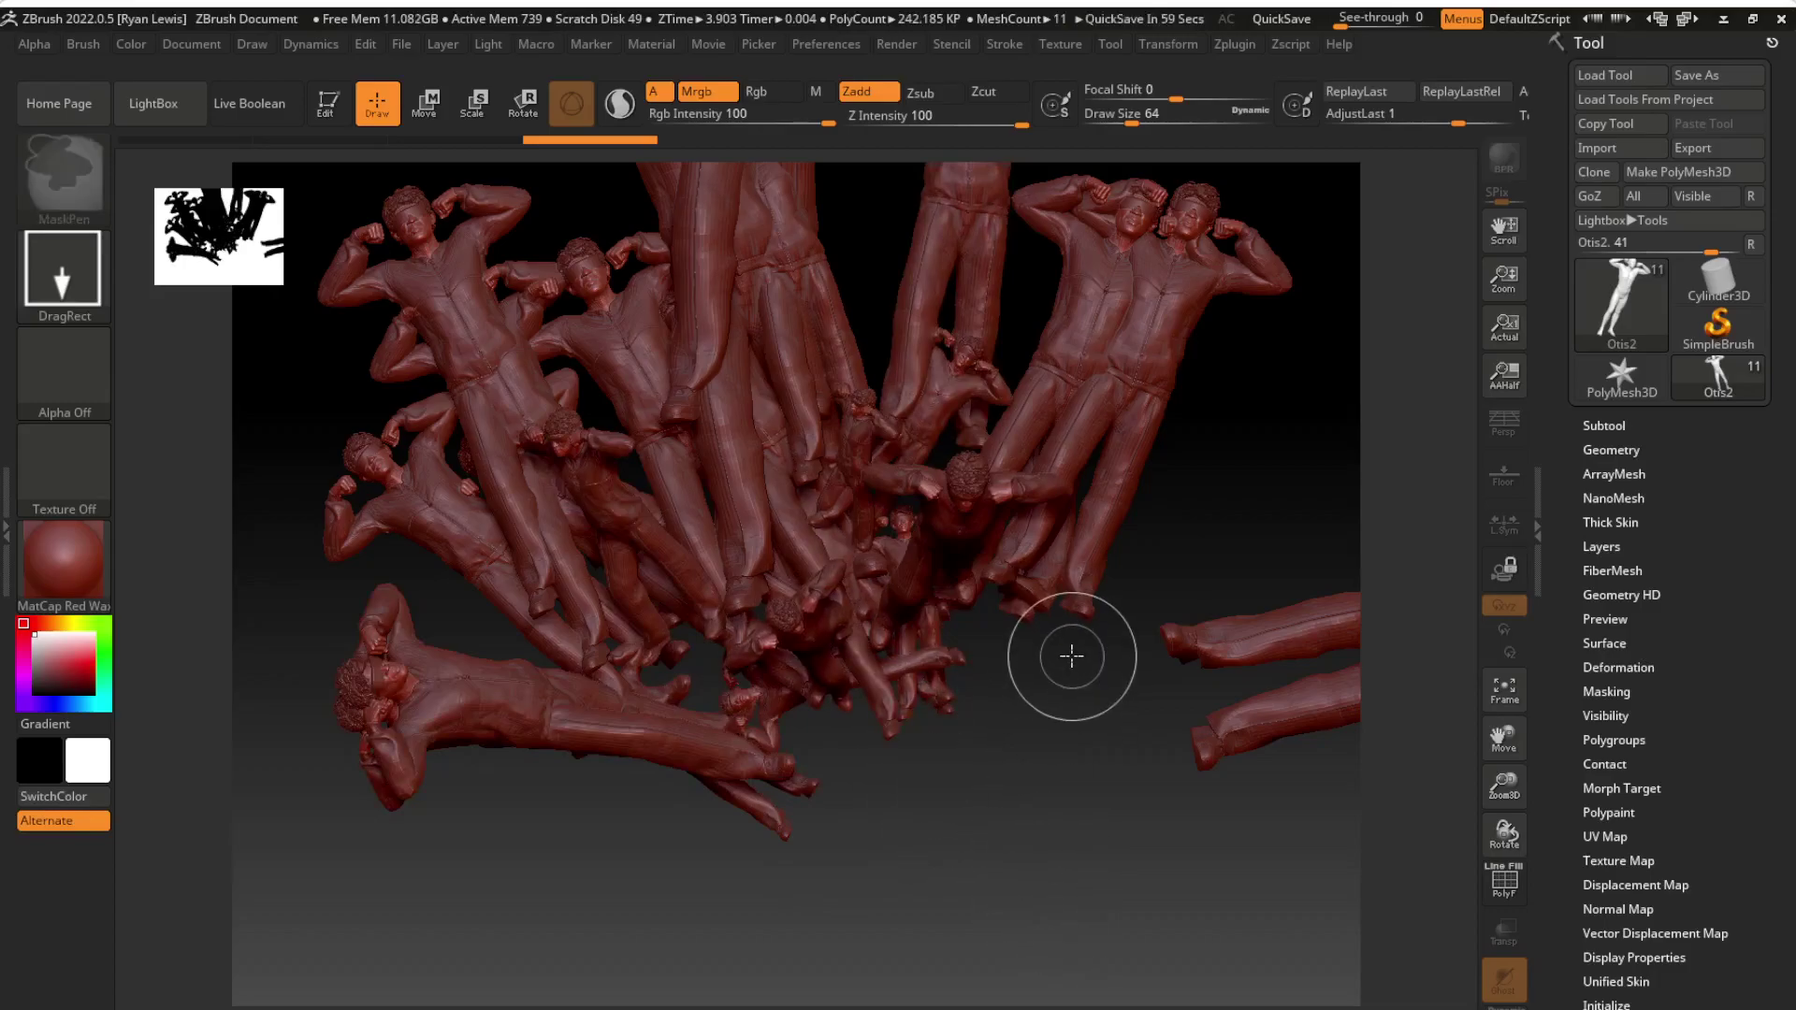
drag(831, 578, 891, 864)
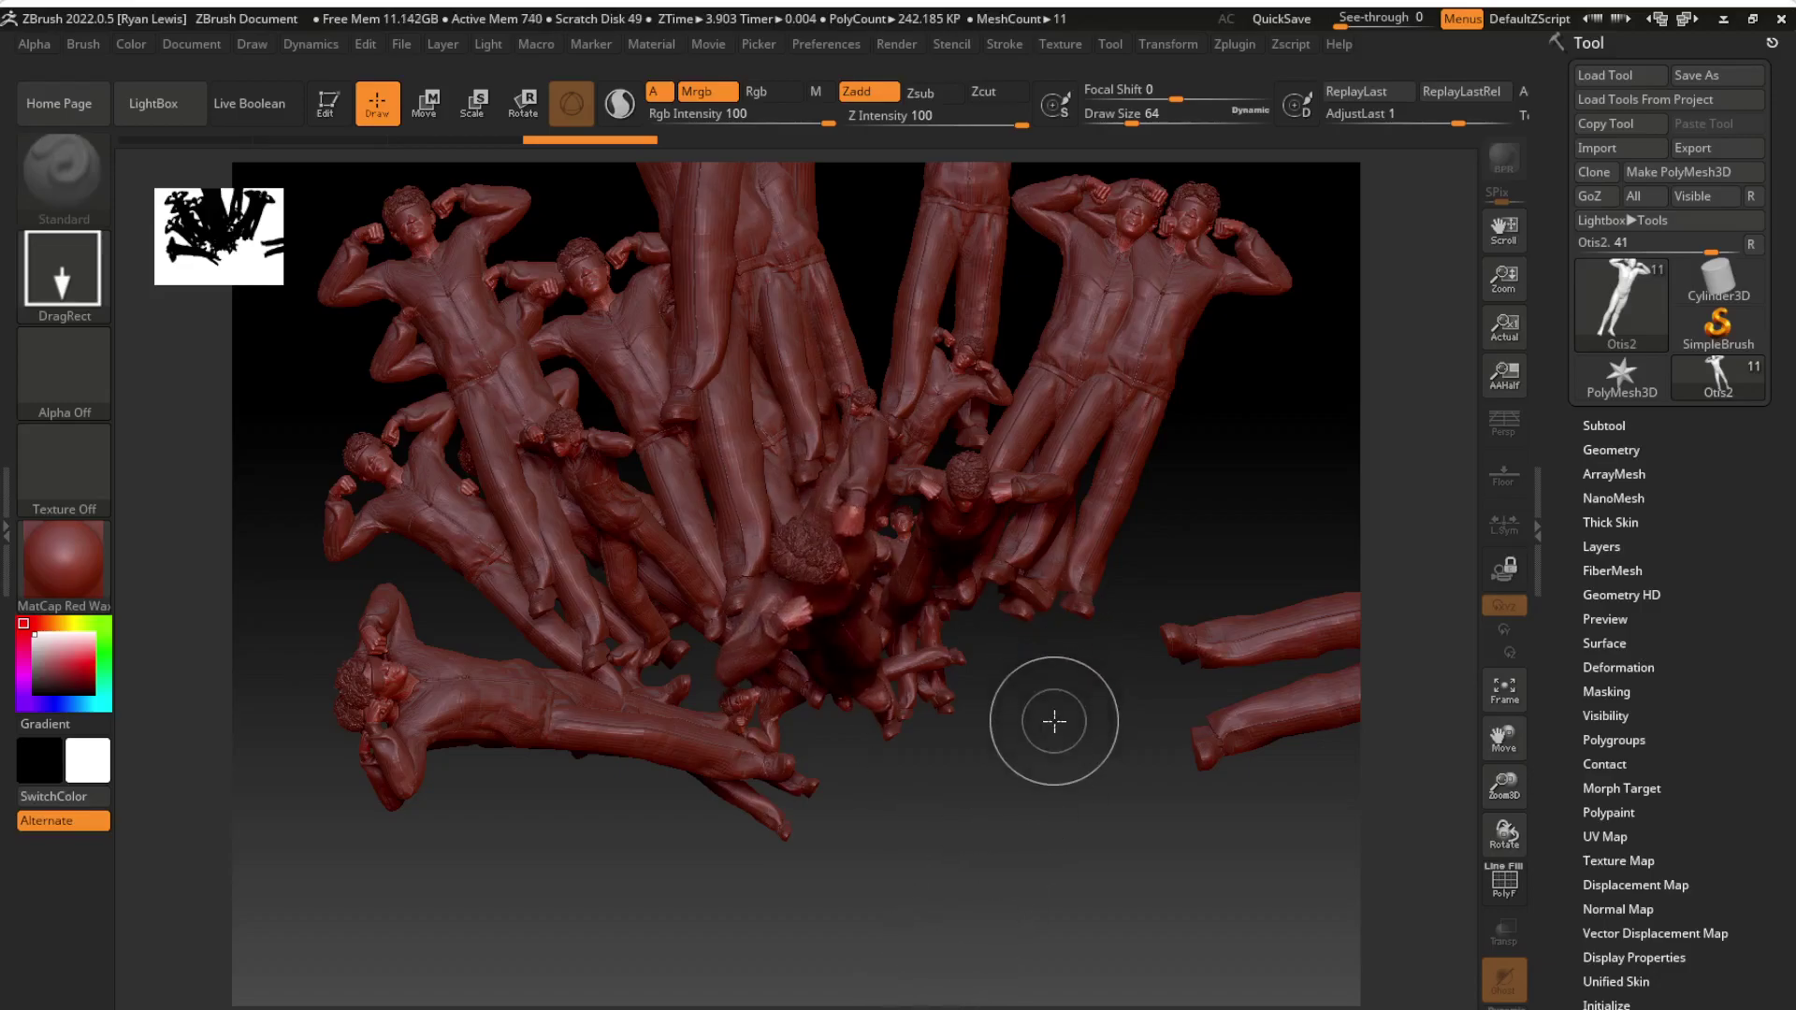
key(ctrl)
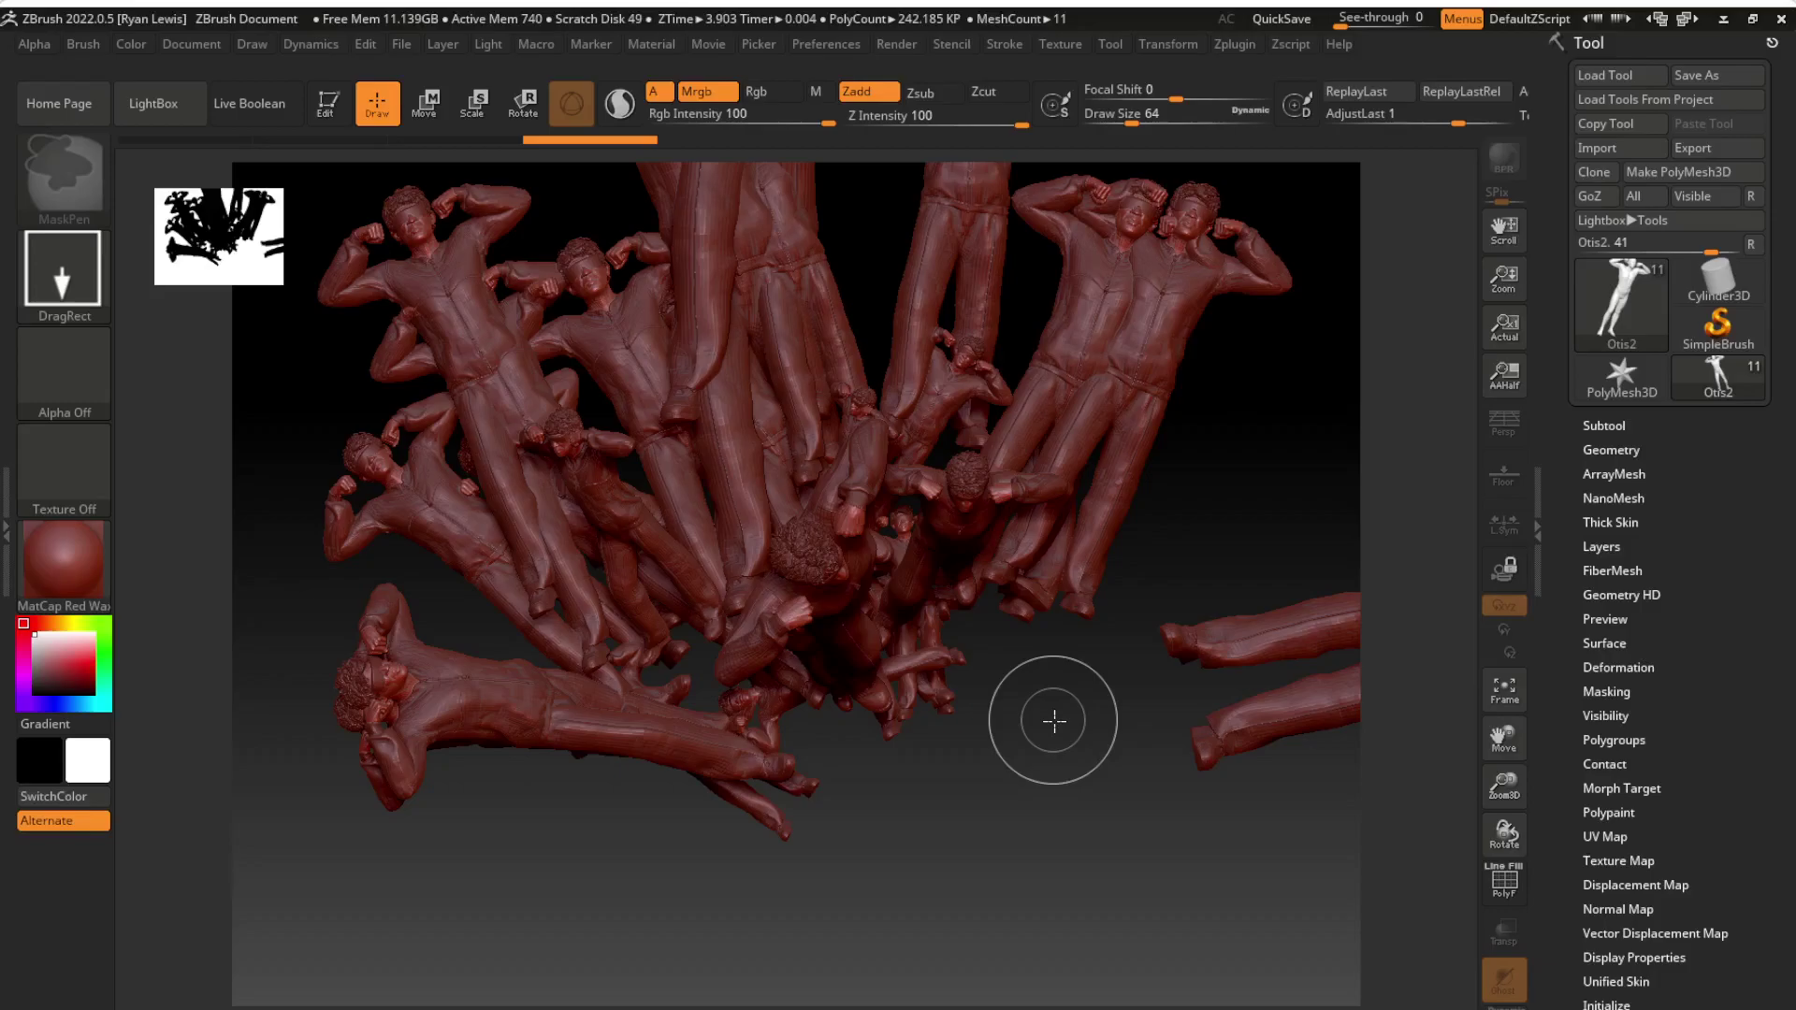
key(ctrl)
key(ctrl+n)
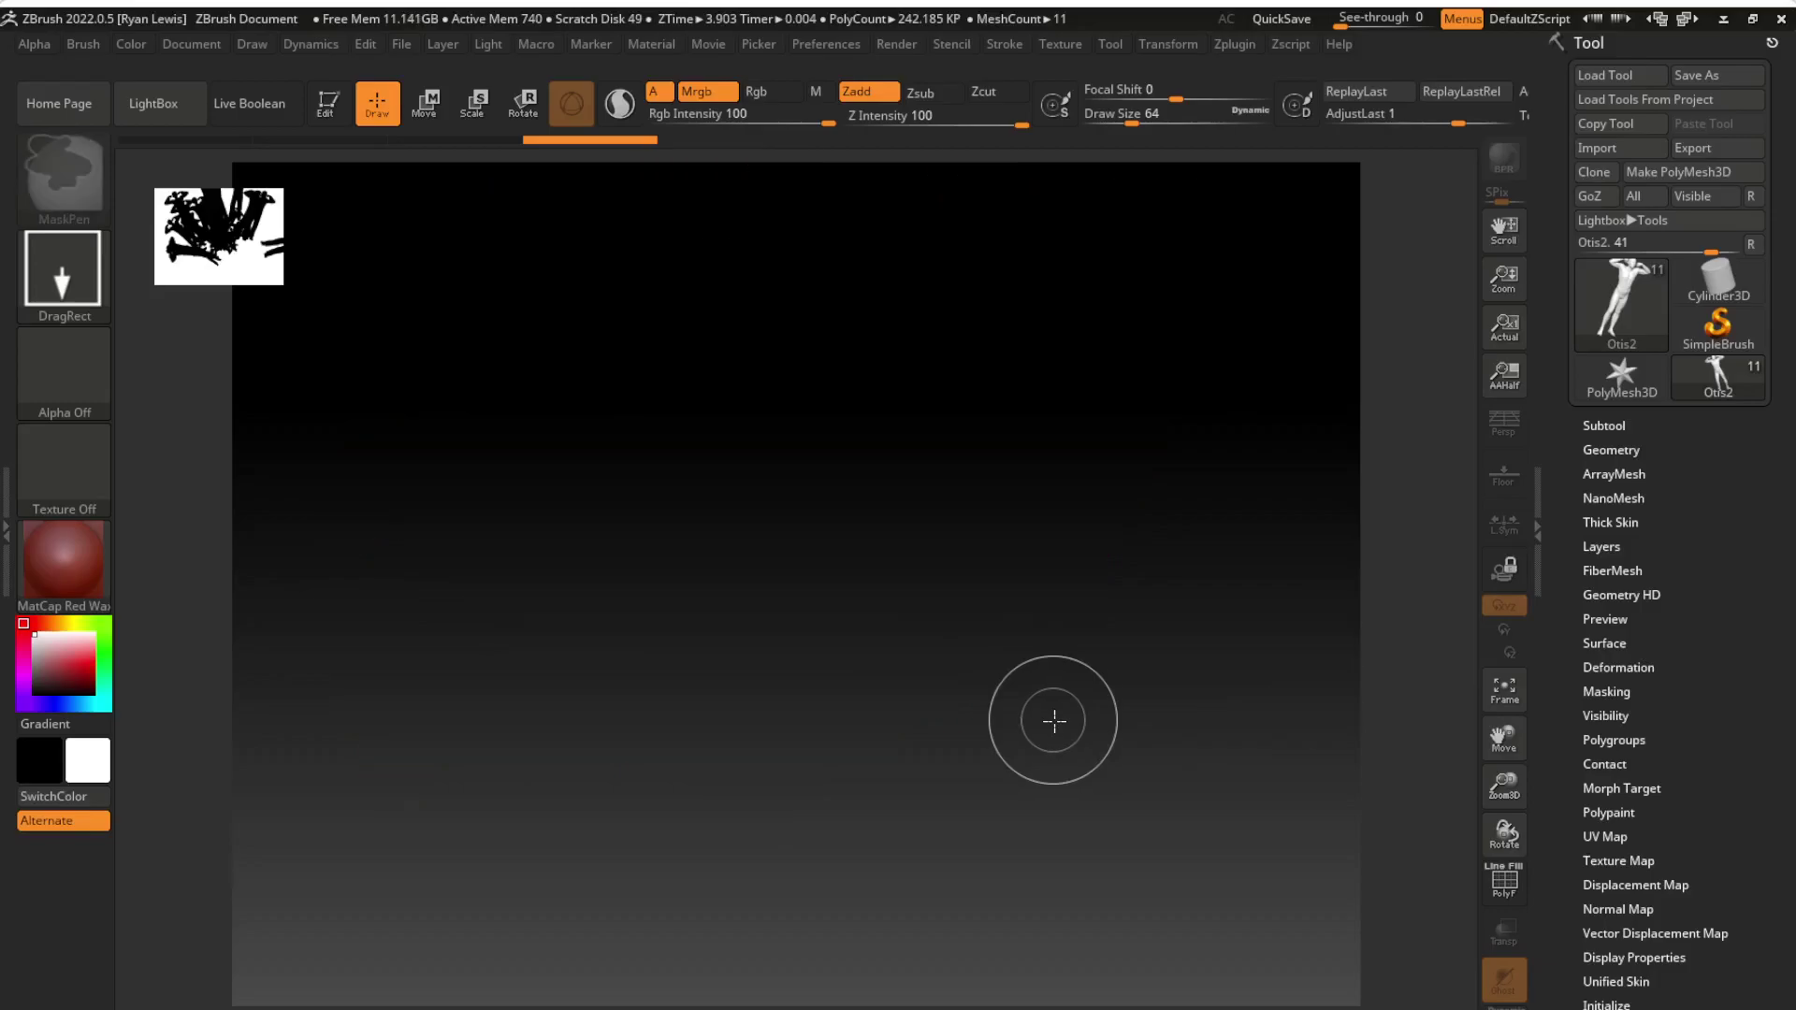
Step: Draw a single copy of the Otis2 model on the empty canvas and put it into Edit mode
drag(771, 510, 821, 825)
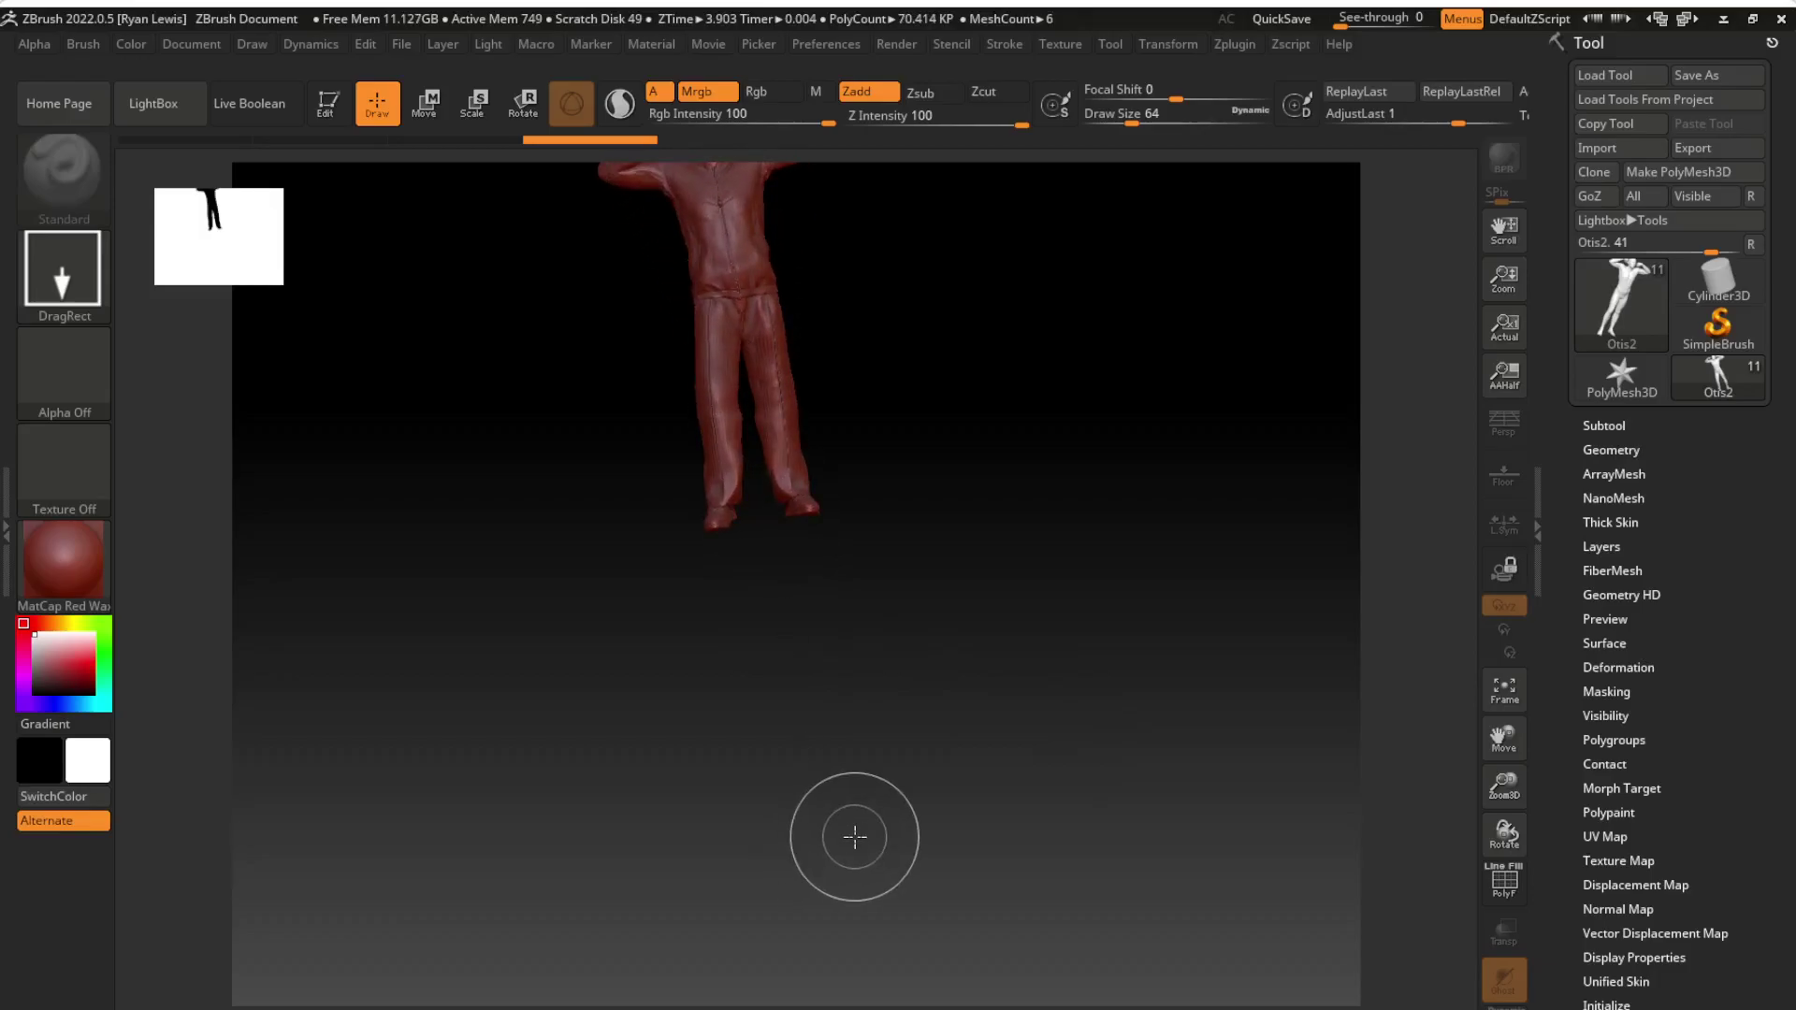
key(t)
key(ctrl)
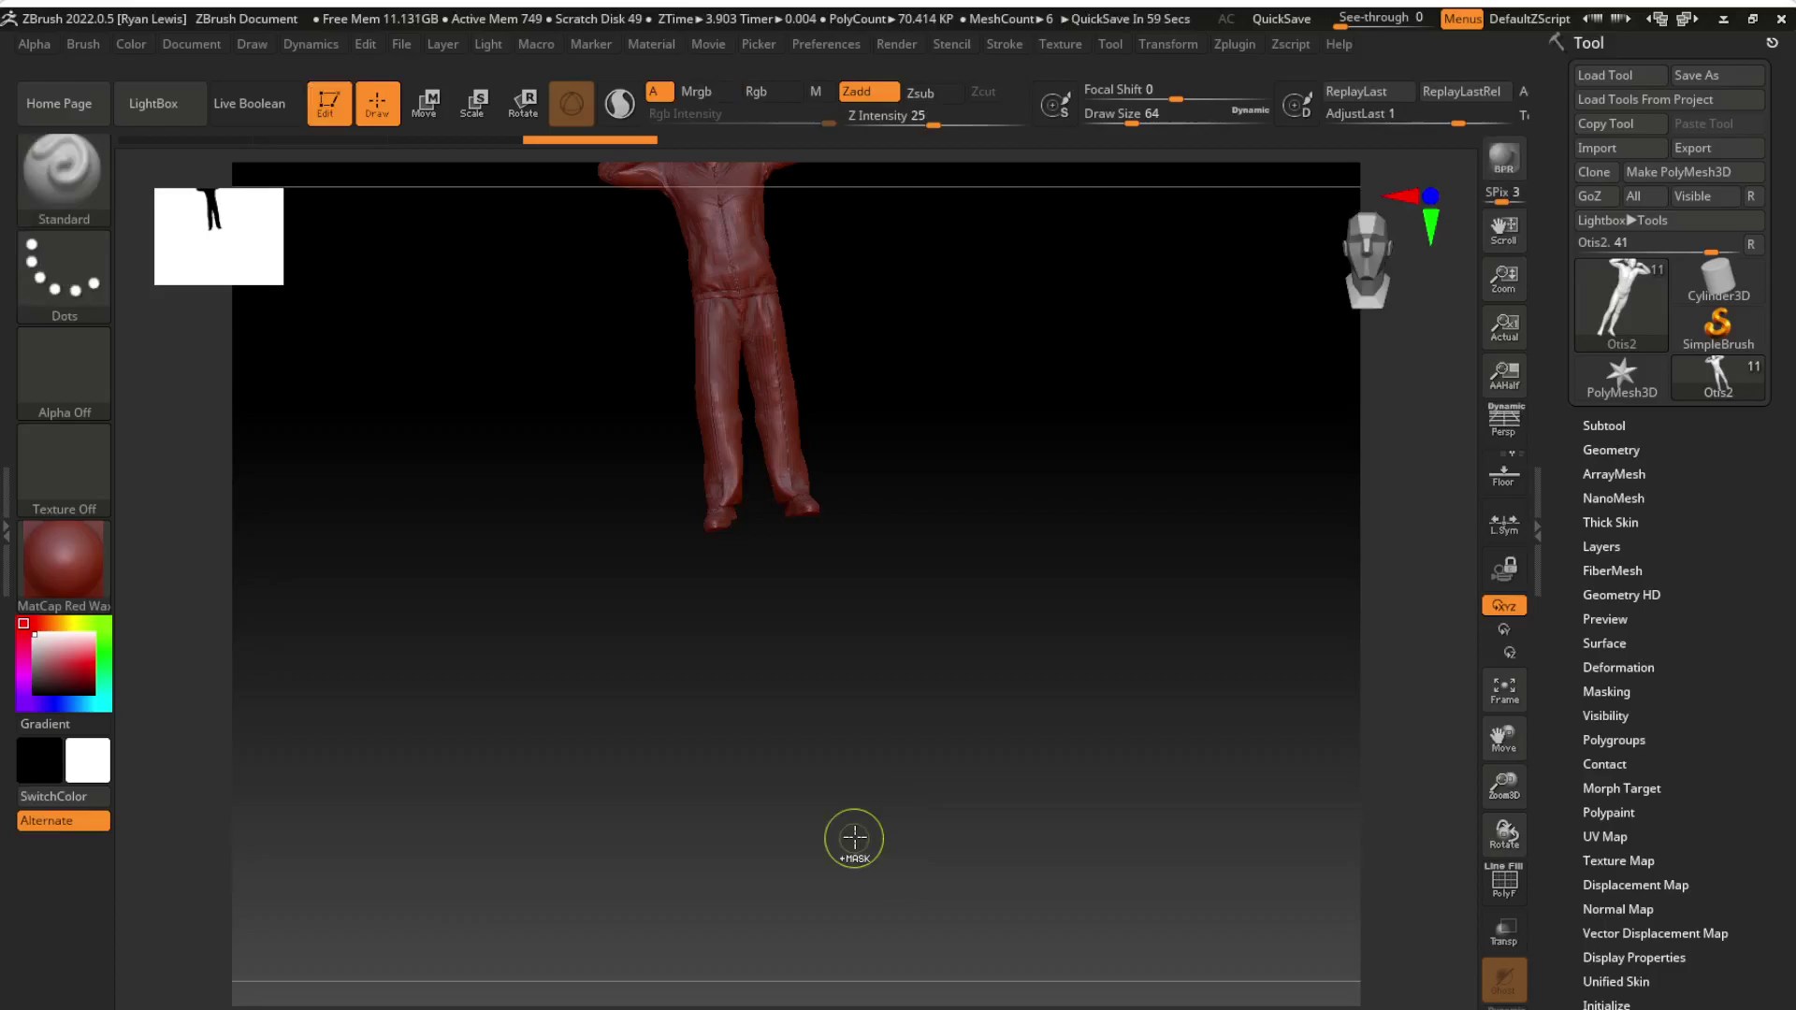
Step: Examine the imported figure's tracksuit, head and arms from several angles and distances
mouse_move(920, 703)
mouse_down()
mouse_move(918, 633)
mouse_move(947, 775)
mouse_up()
alt+drag(958, 669, 962, 870)
alt+drag(1013, 459, 1114, 721)
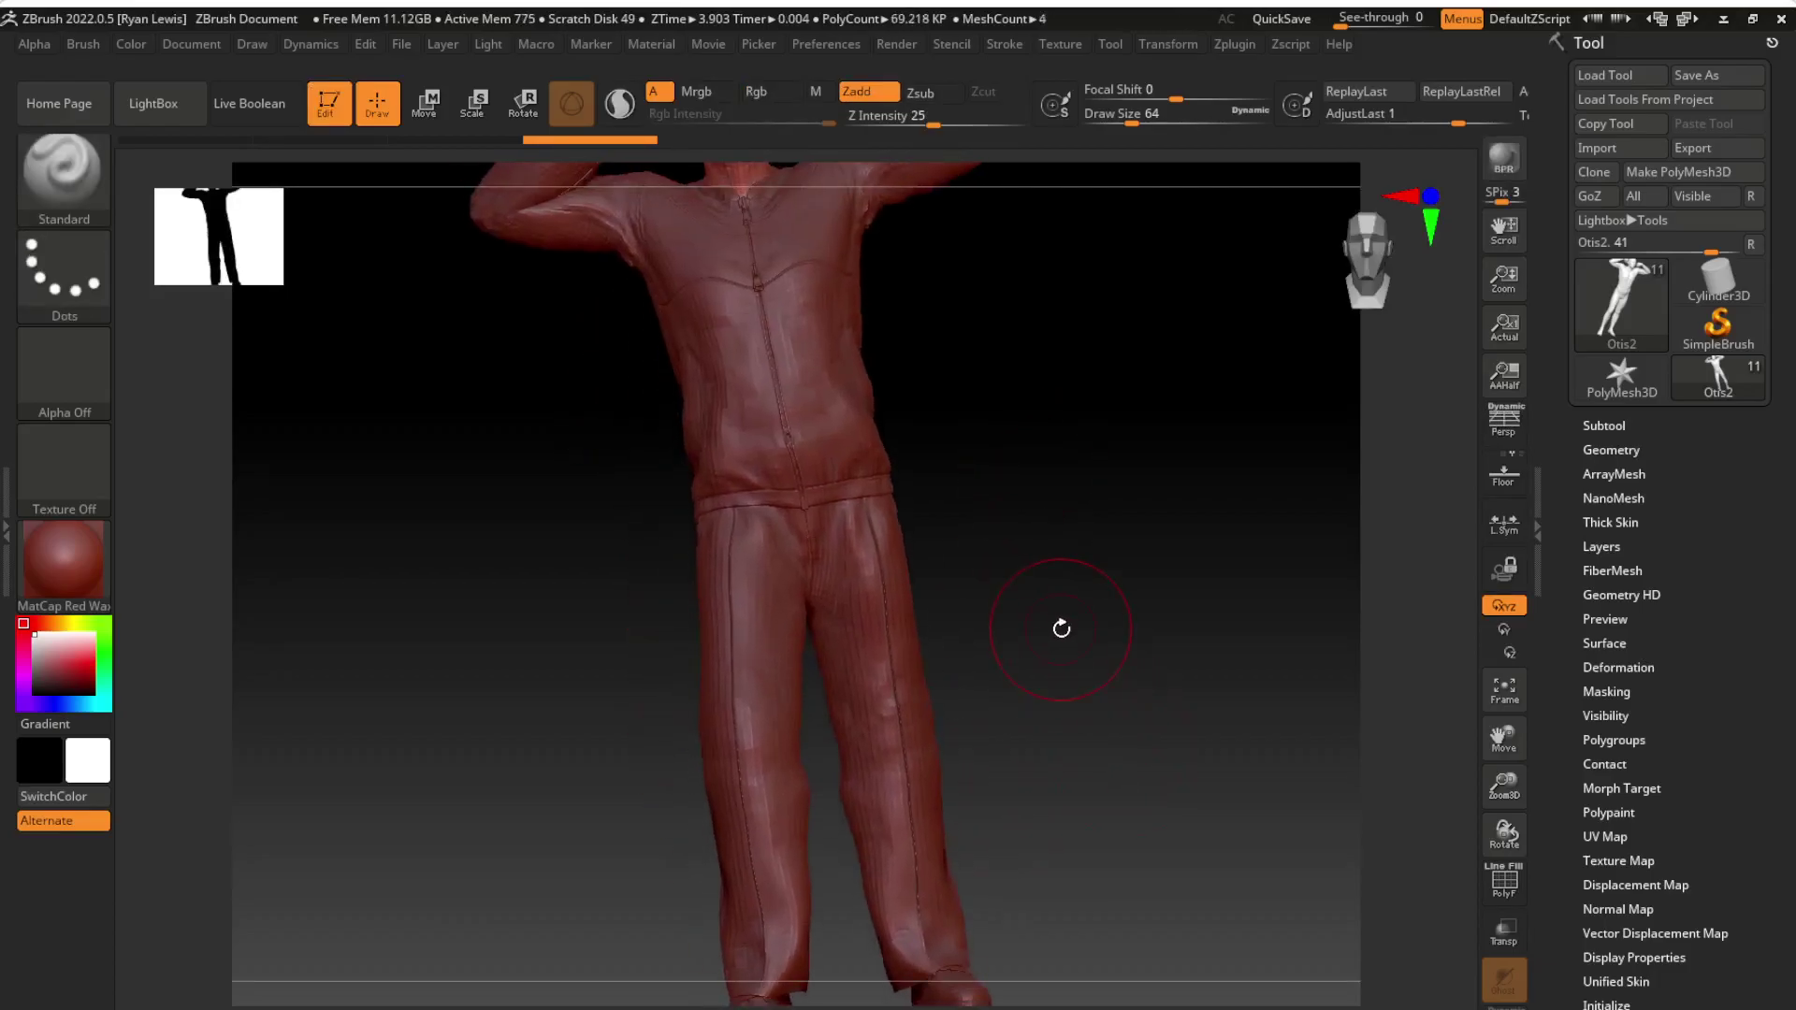
drag(914, 629, 1075, 614)
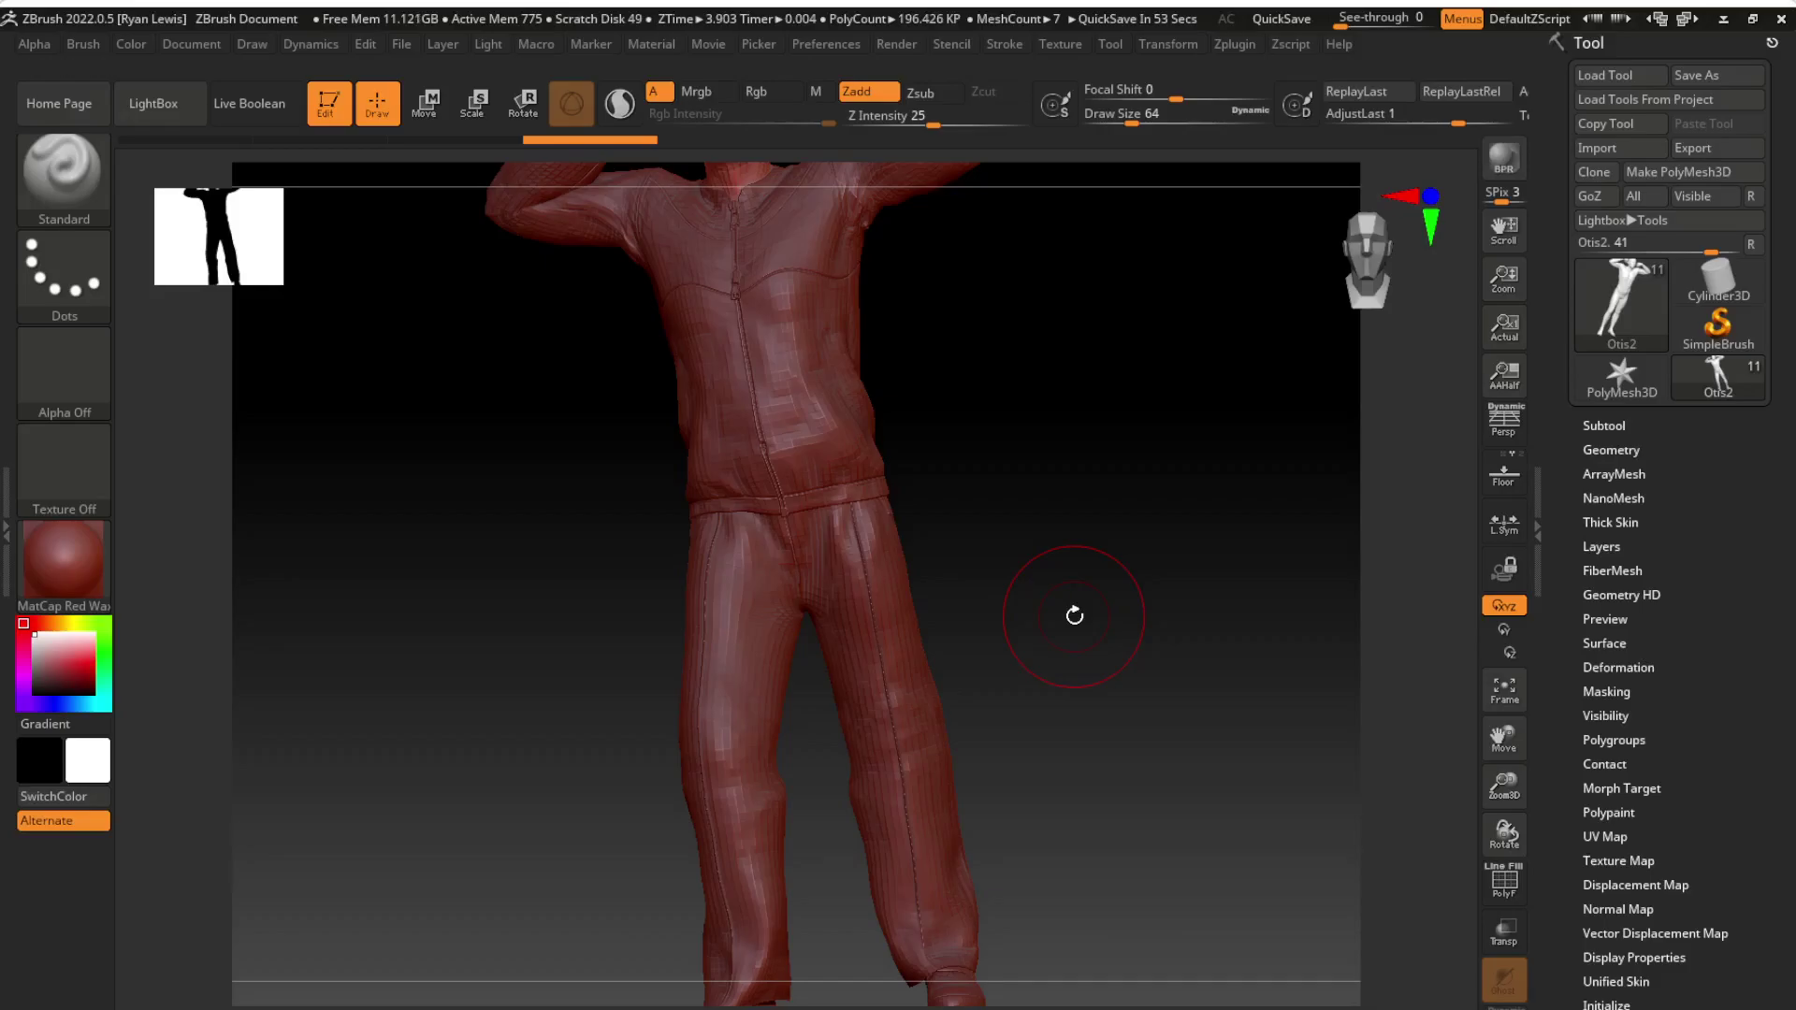
mouse_move(1050, 500)
mouse_down()
mouse_move(1049, 460)
mouse_move(1119, 513)
mouse_move(1019, 509)
mouse_move(1080, 513)
mouse_move(1098, 705)
mouse_move(1030, 518)
mouse_move(1091, 747)
mouse_up()
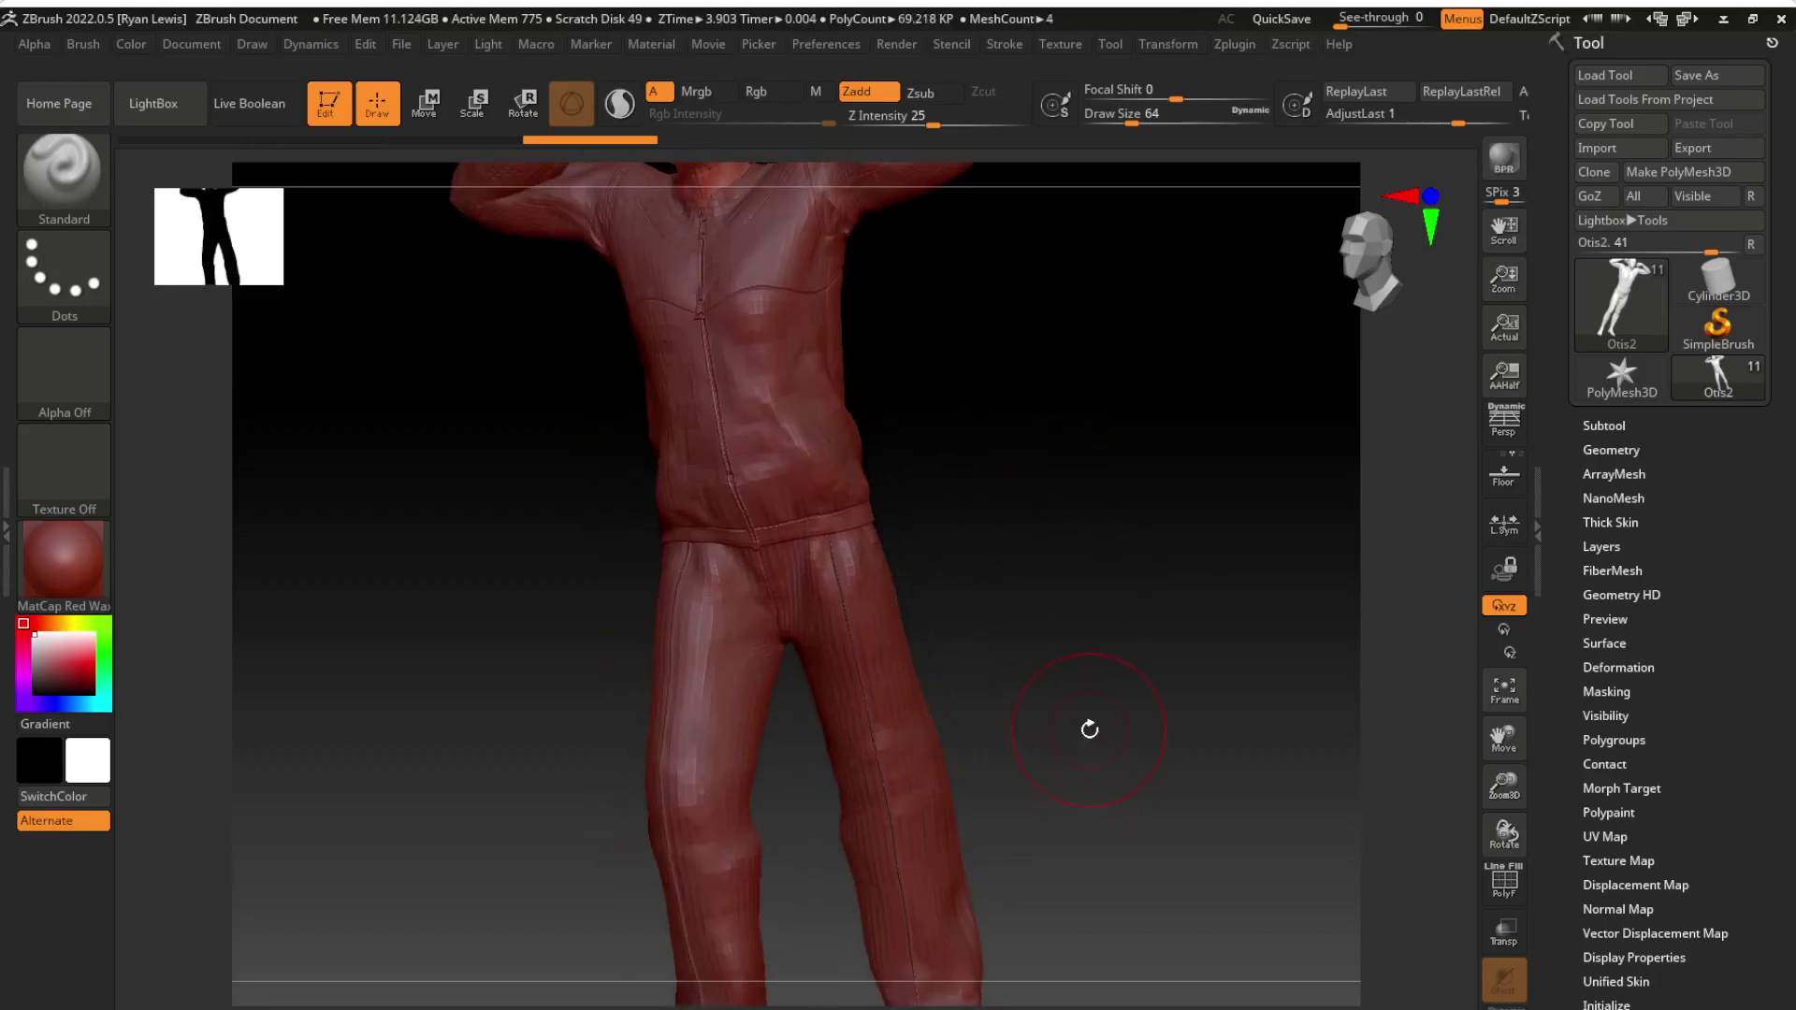
alt+drag(1047, 524, 1077, 688)
mouse_move(1127, 561)
mouse_down()
mouse_move(1167, 583)
mouse_move(1142, 532)
mouse_up()
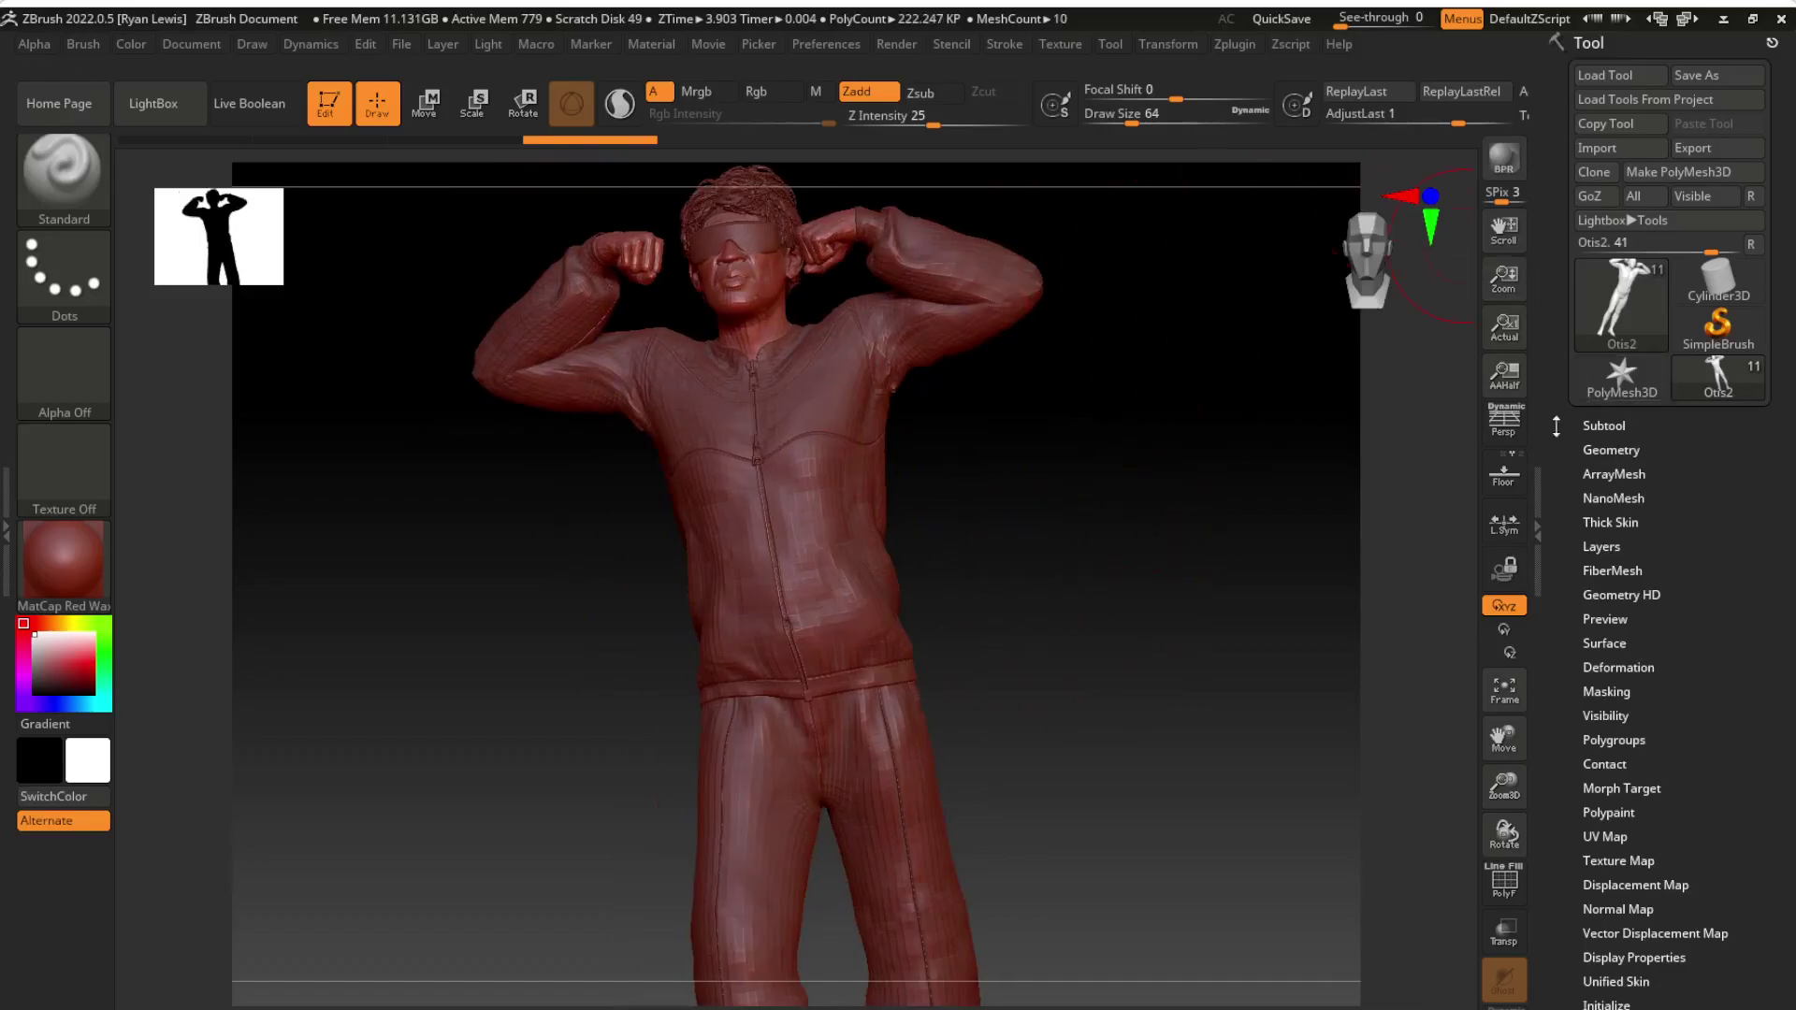
drag(1090, 565, 1128, 561)
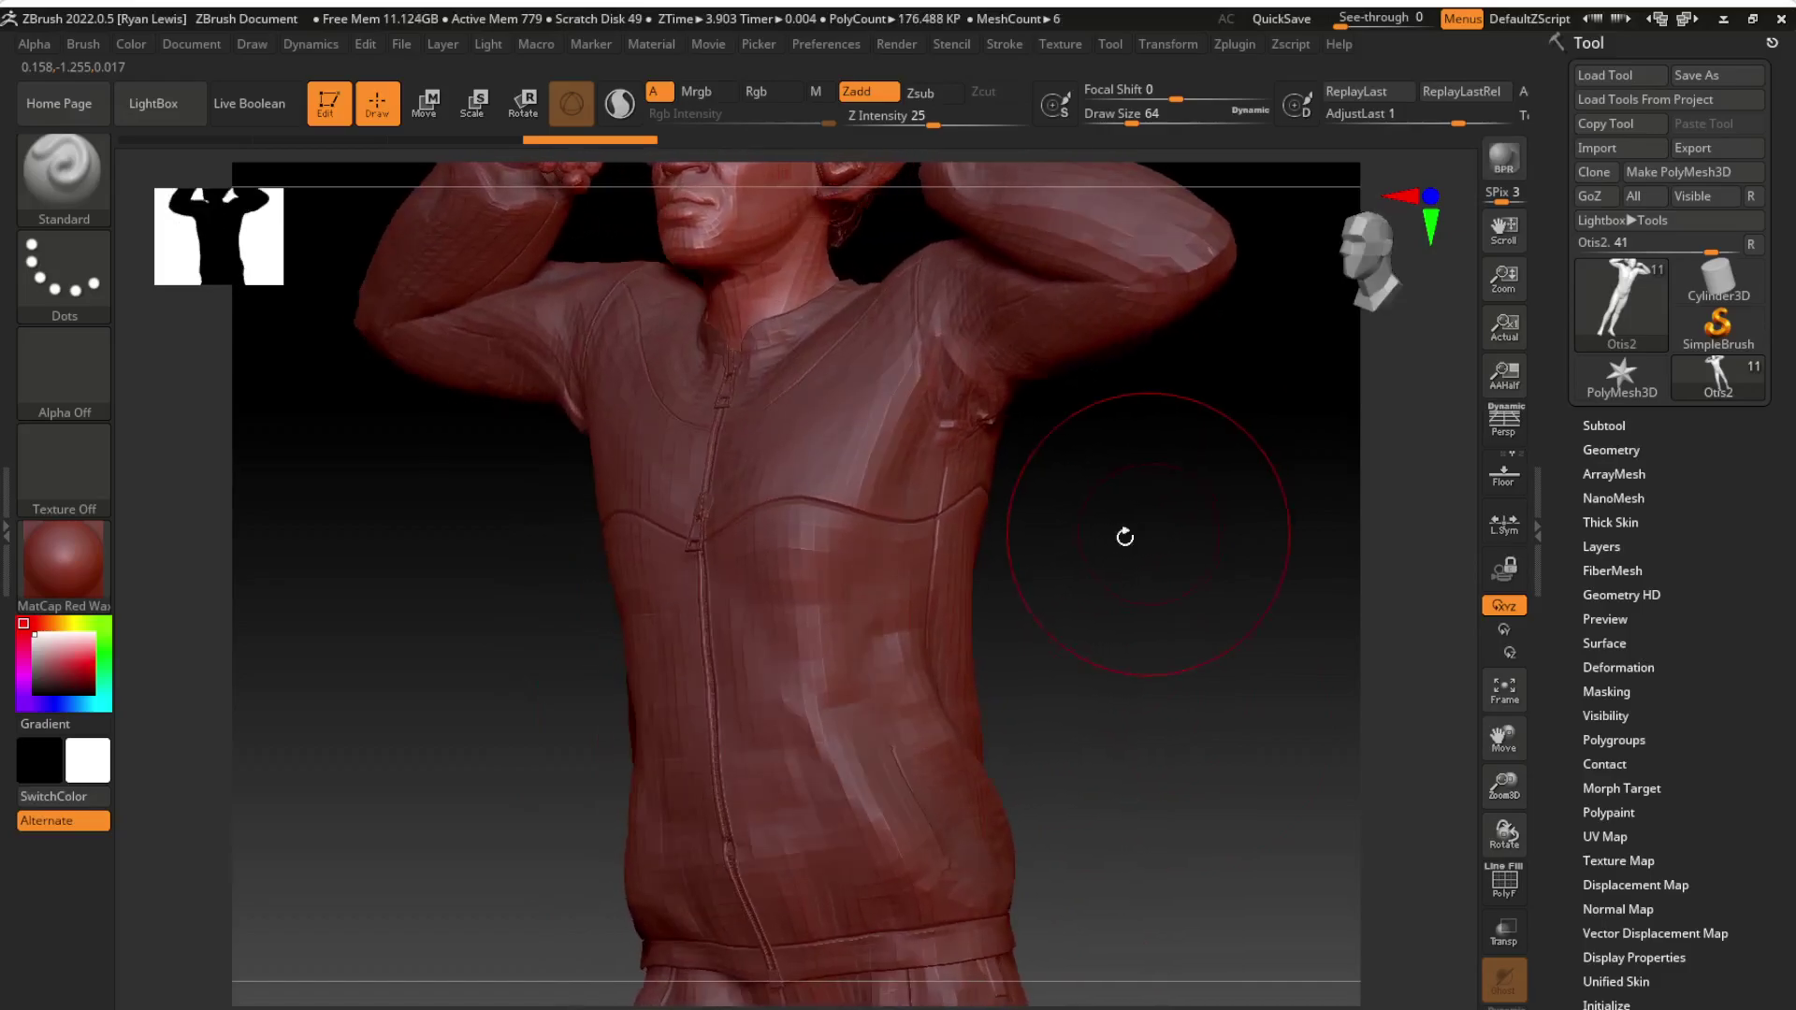
Step: Show the model's subtools and make the Tracksuit Jacket the active one, with its front in view
click(1604, 426)
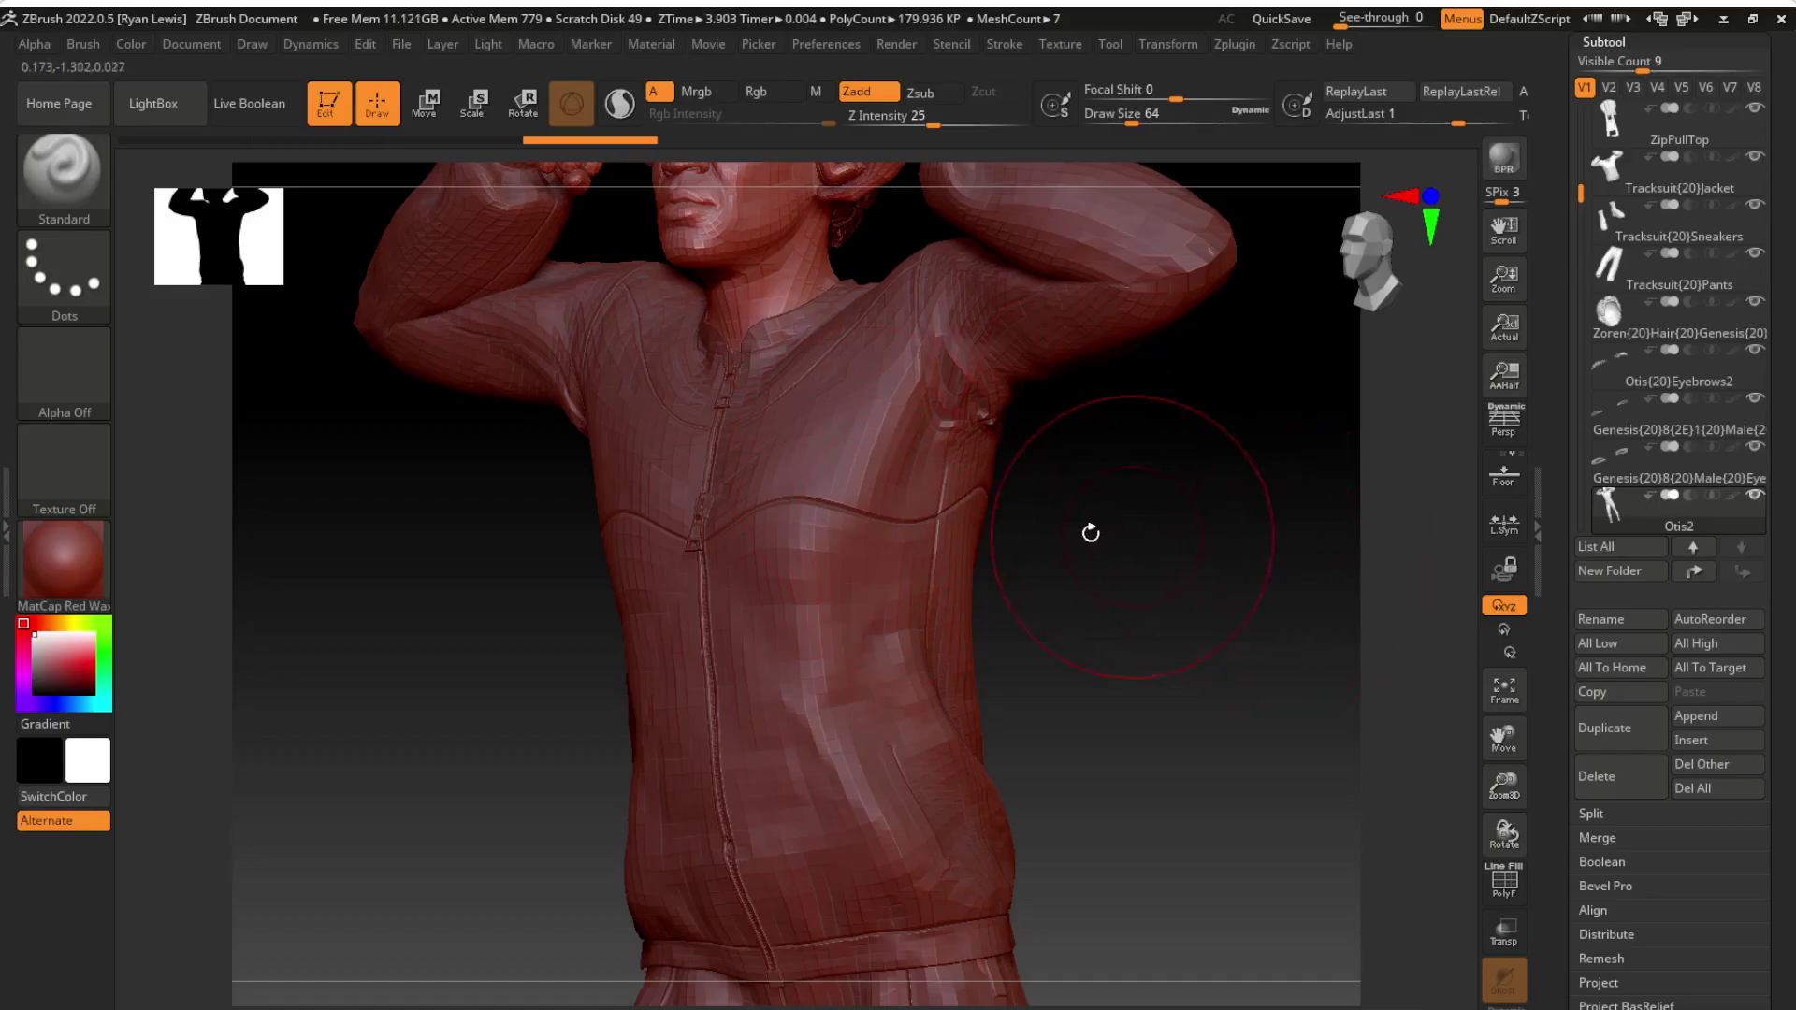
drag(1195, 585, 1259, 733)
click(1618, 171)
click(1630, 272)
alt+click(887, 480)
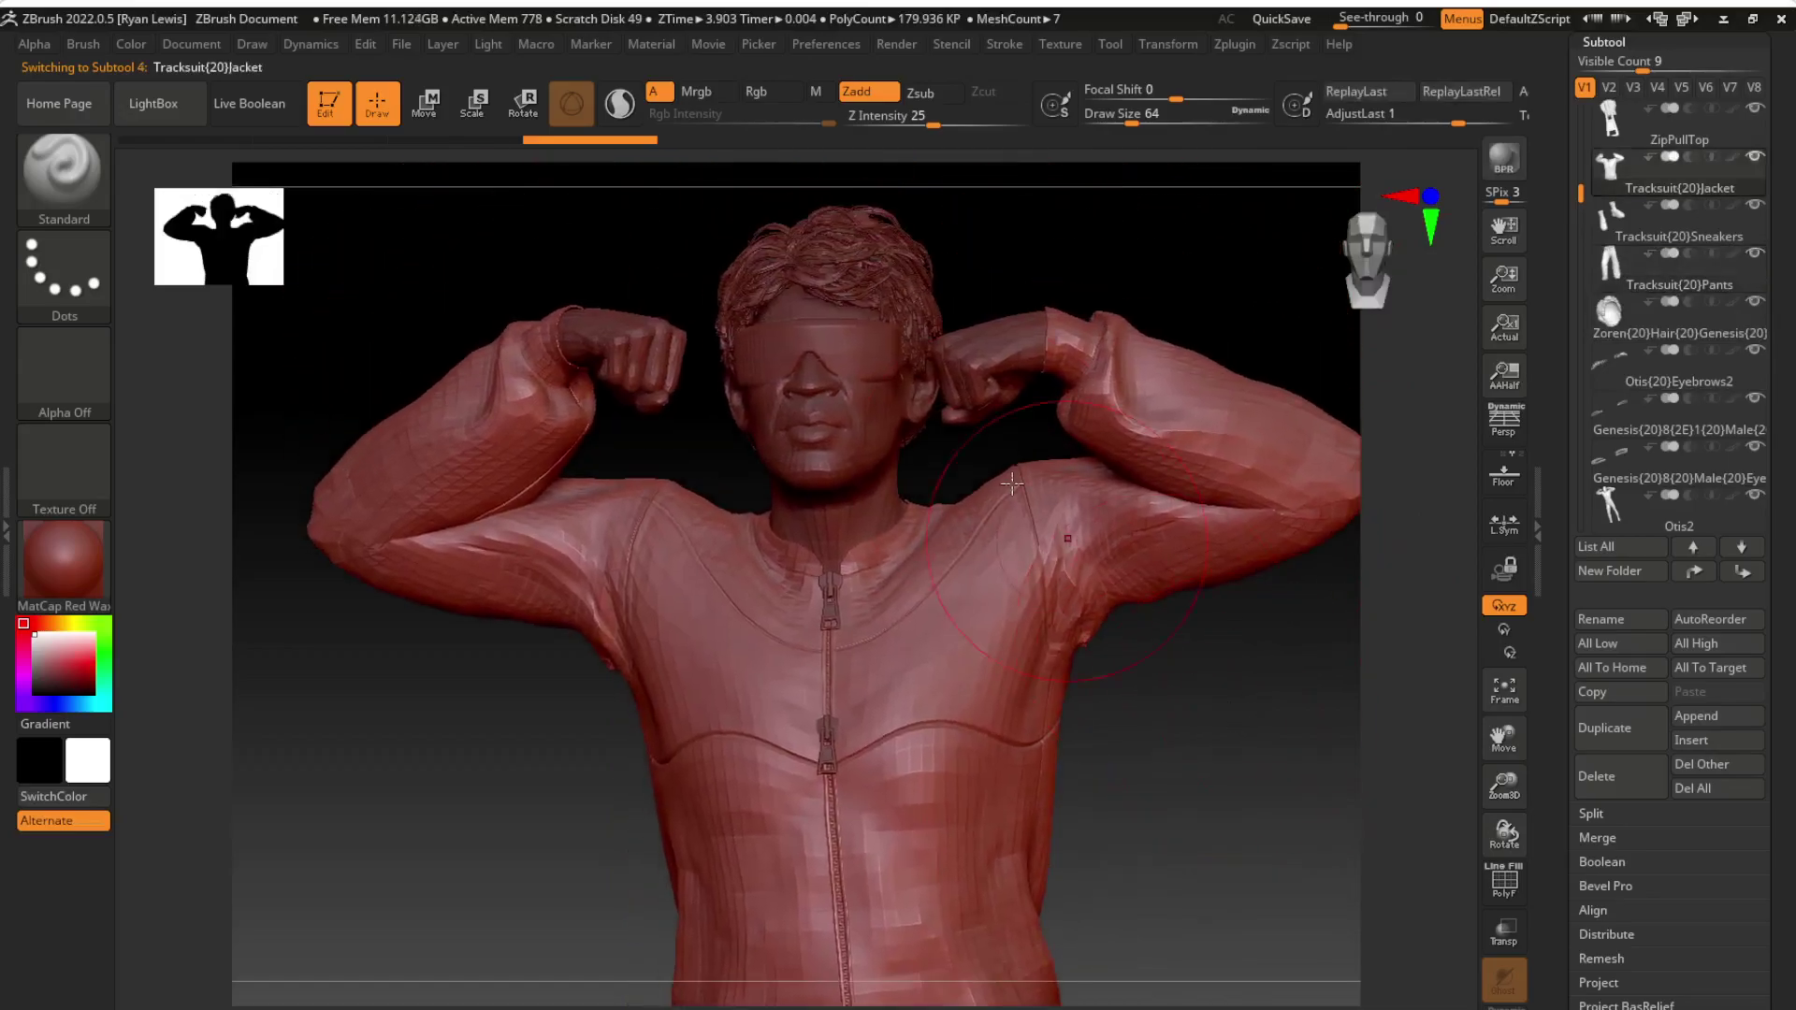
alt+click(875, 427)
alt+click(924, 661)
alt+drag(1233, 793, 1055, 621)
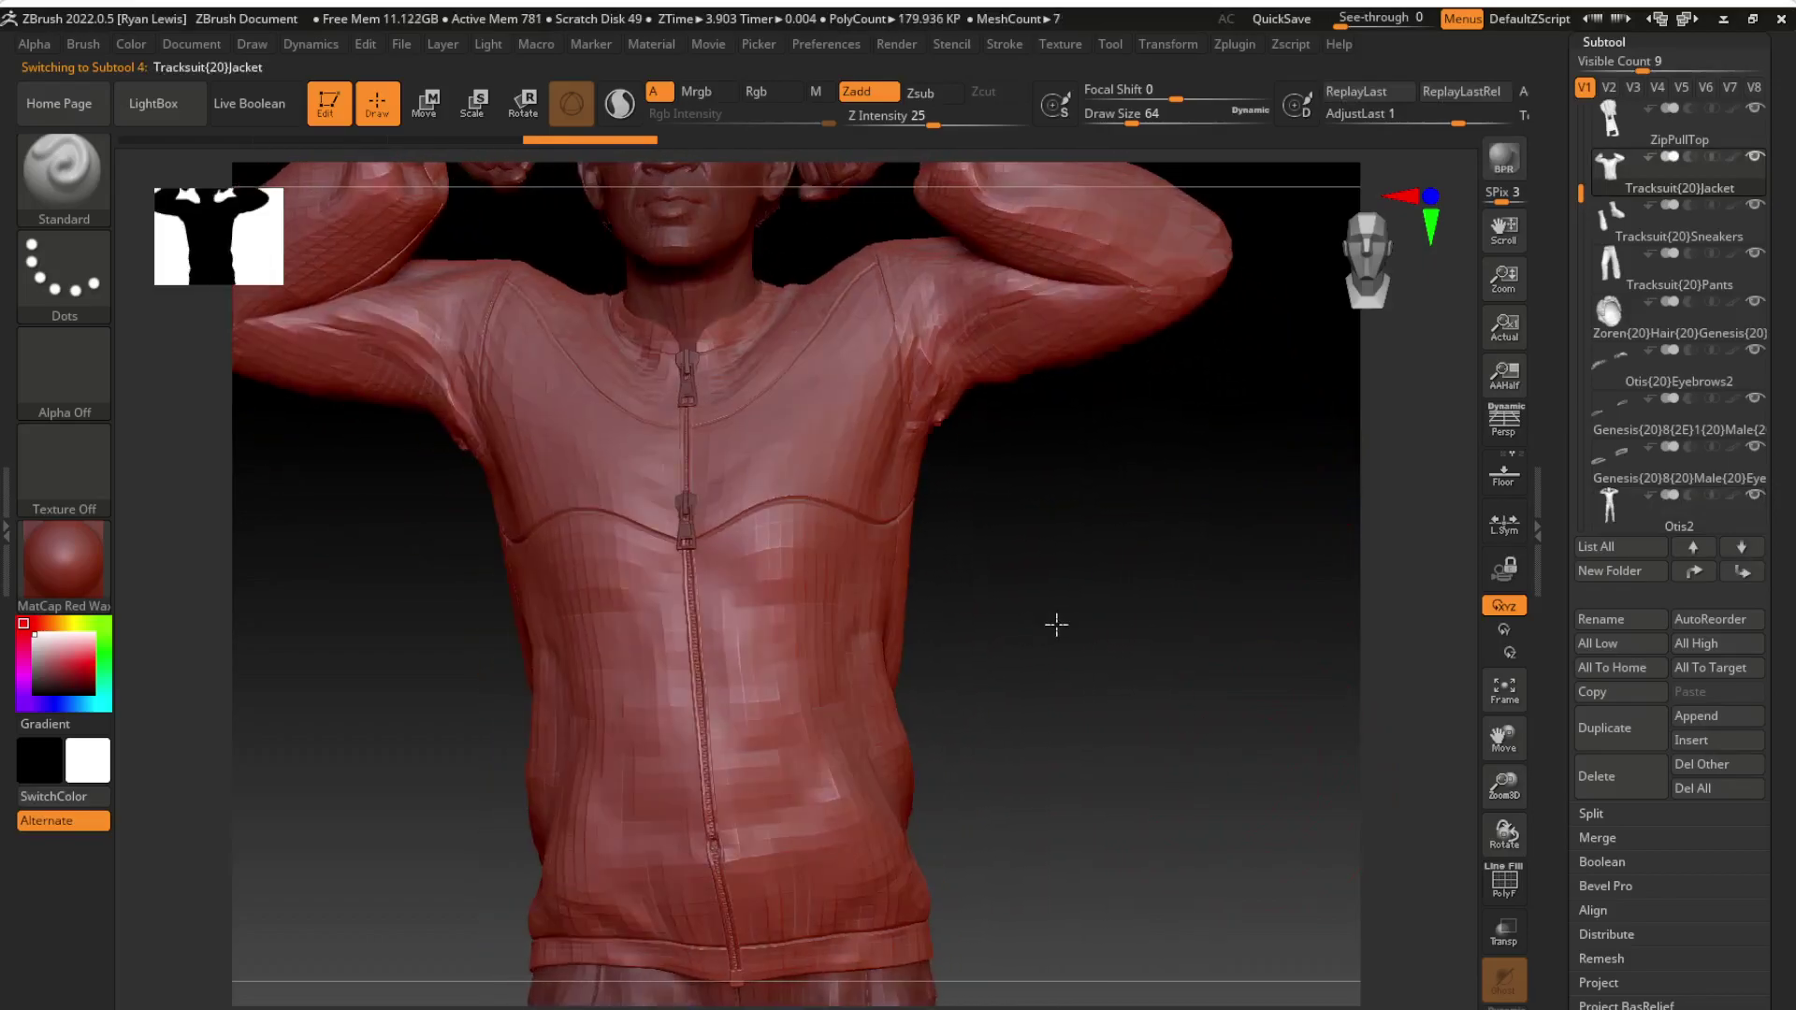
Step: Choose the ClothMove brush for sculpting the jacket
click(91, 137)
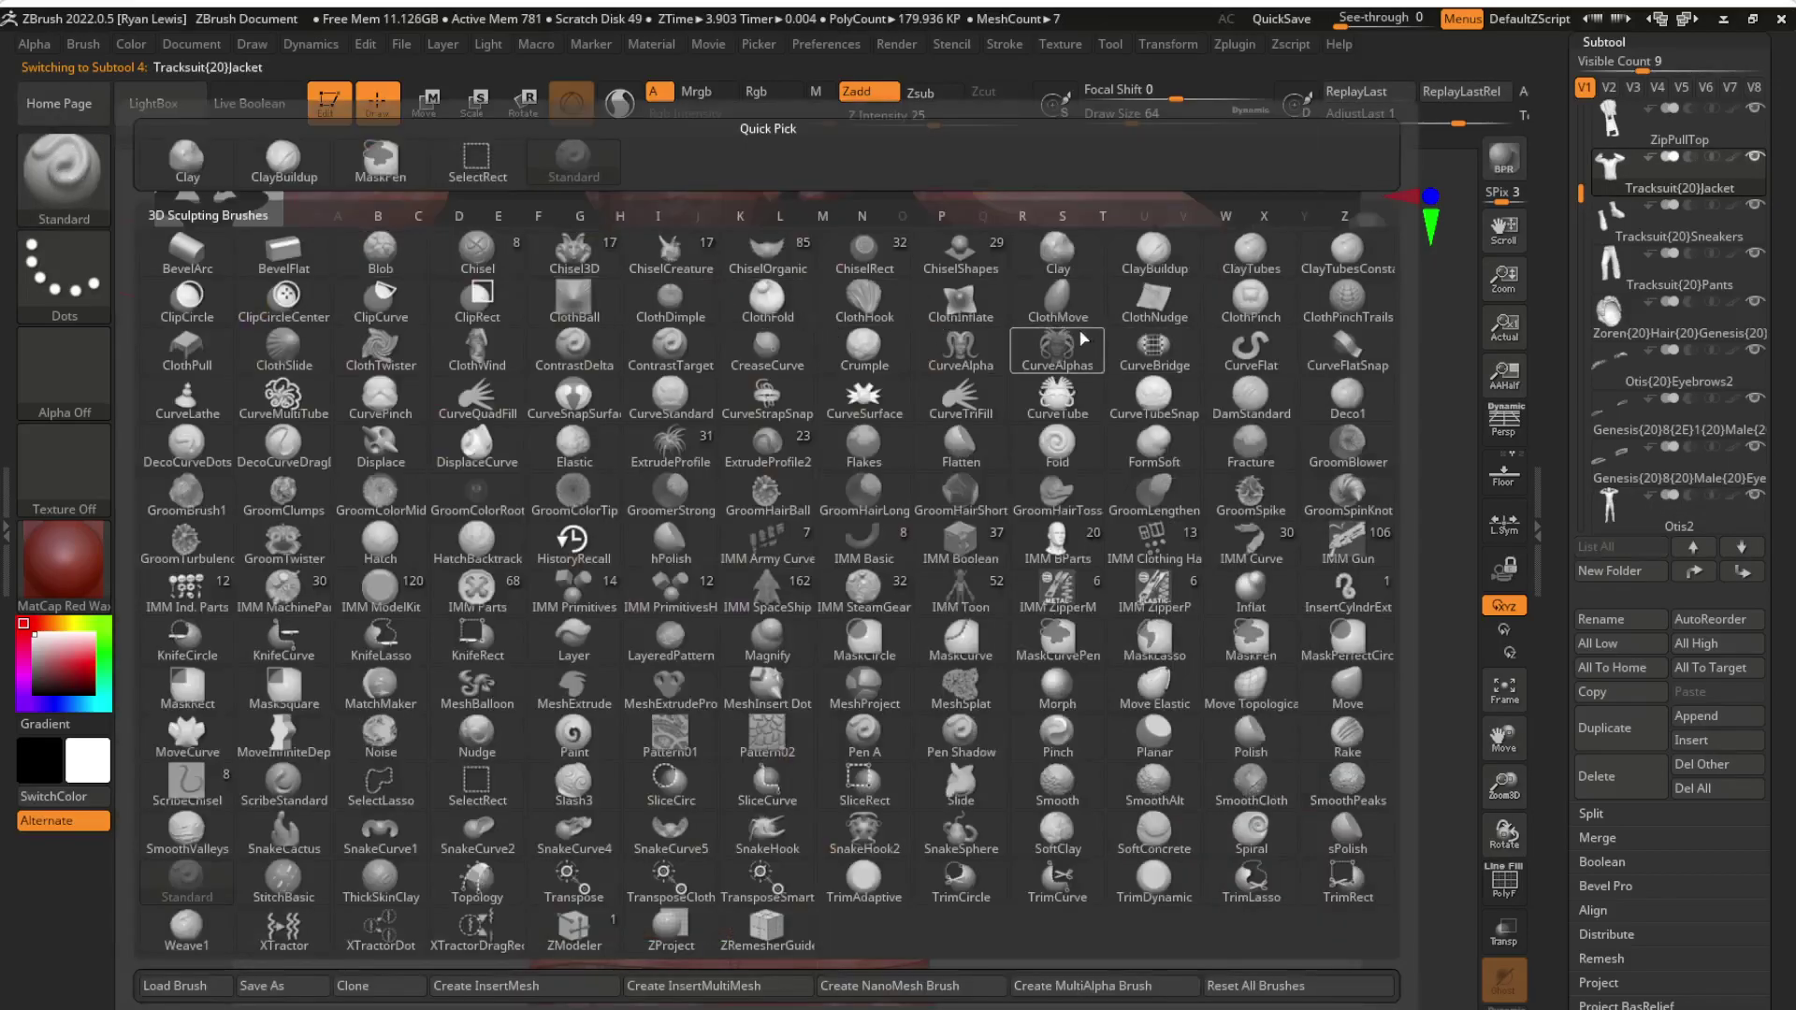
click(1058, 304)
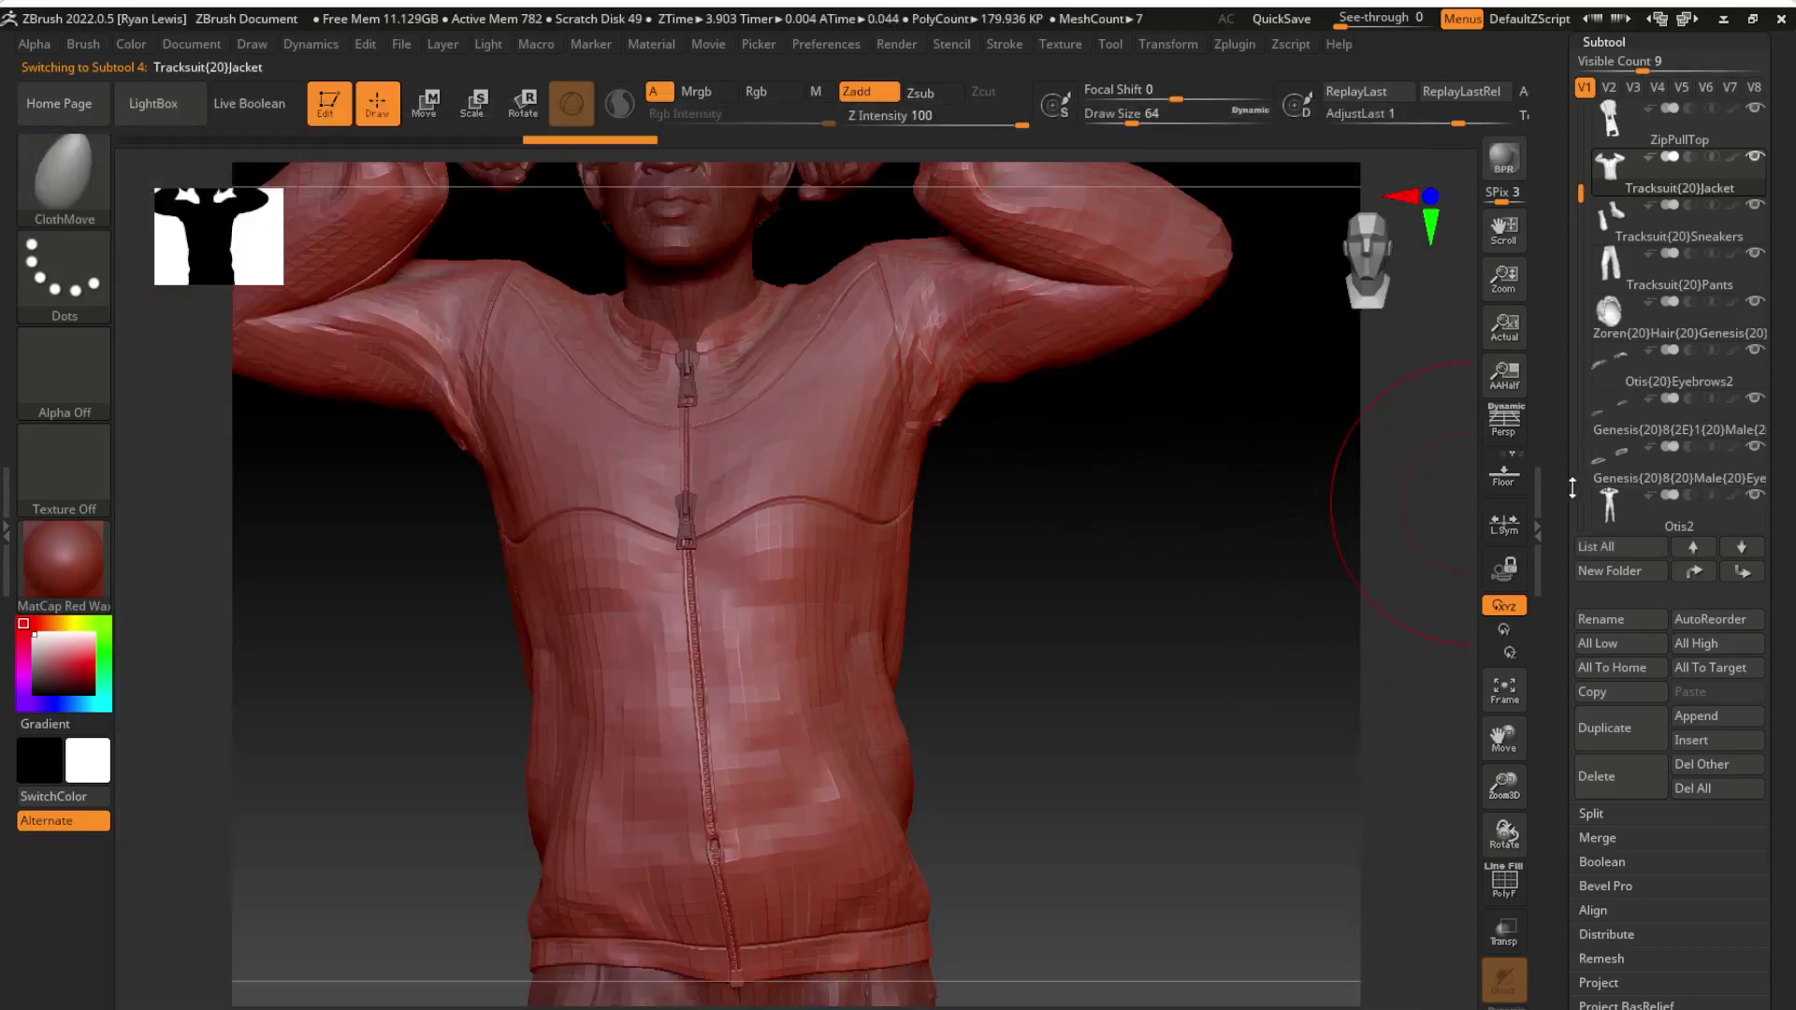
drag(1565, 470, 1553, 274)
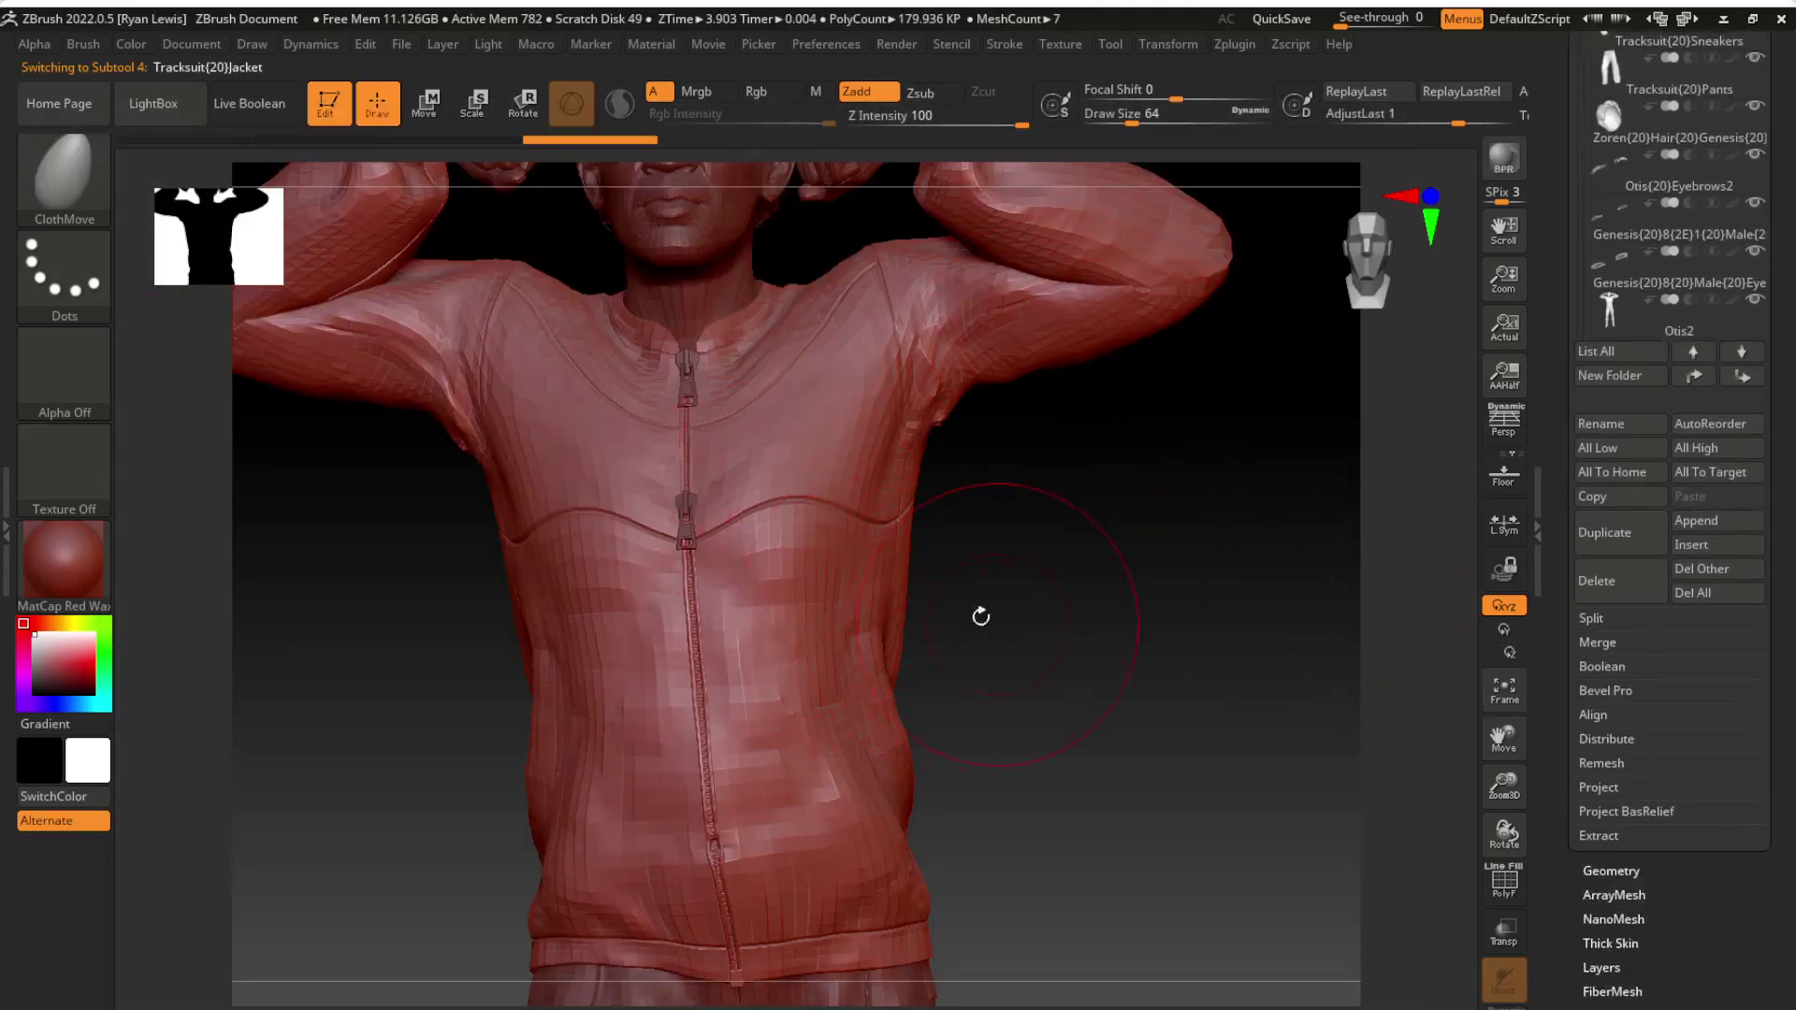
mouse_move(1051, 602)
mouse_down()
mouse_move(1007, 594)
mouse_move(1025, 602)
mouse_up()
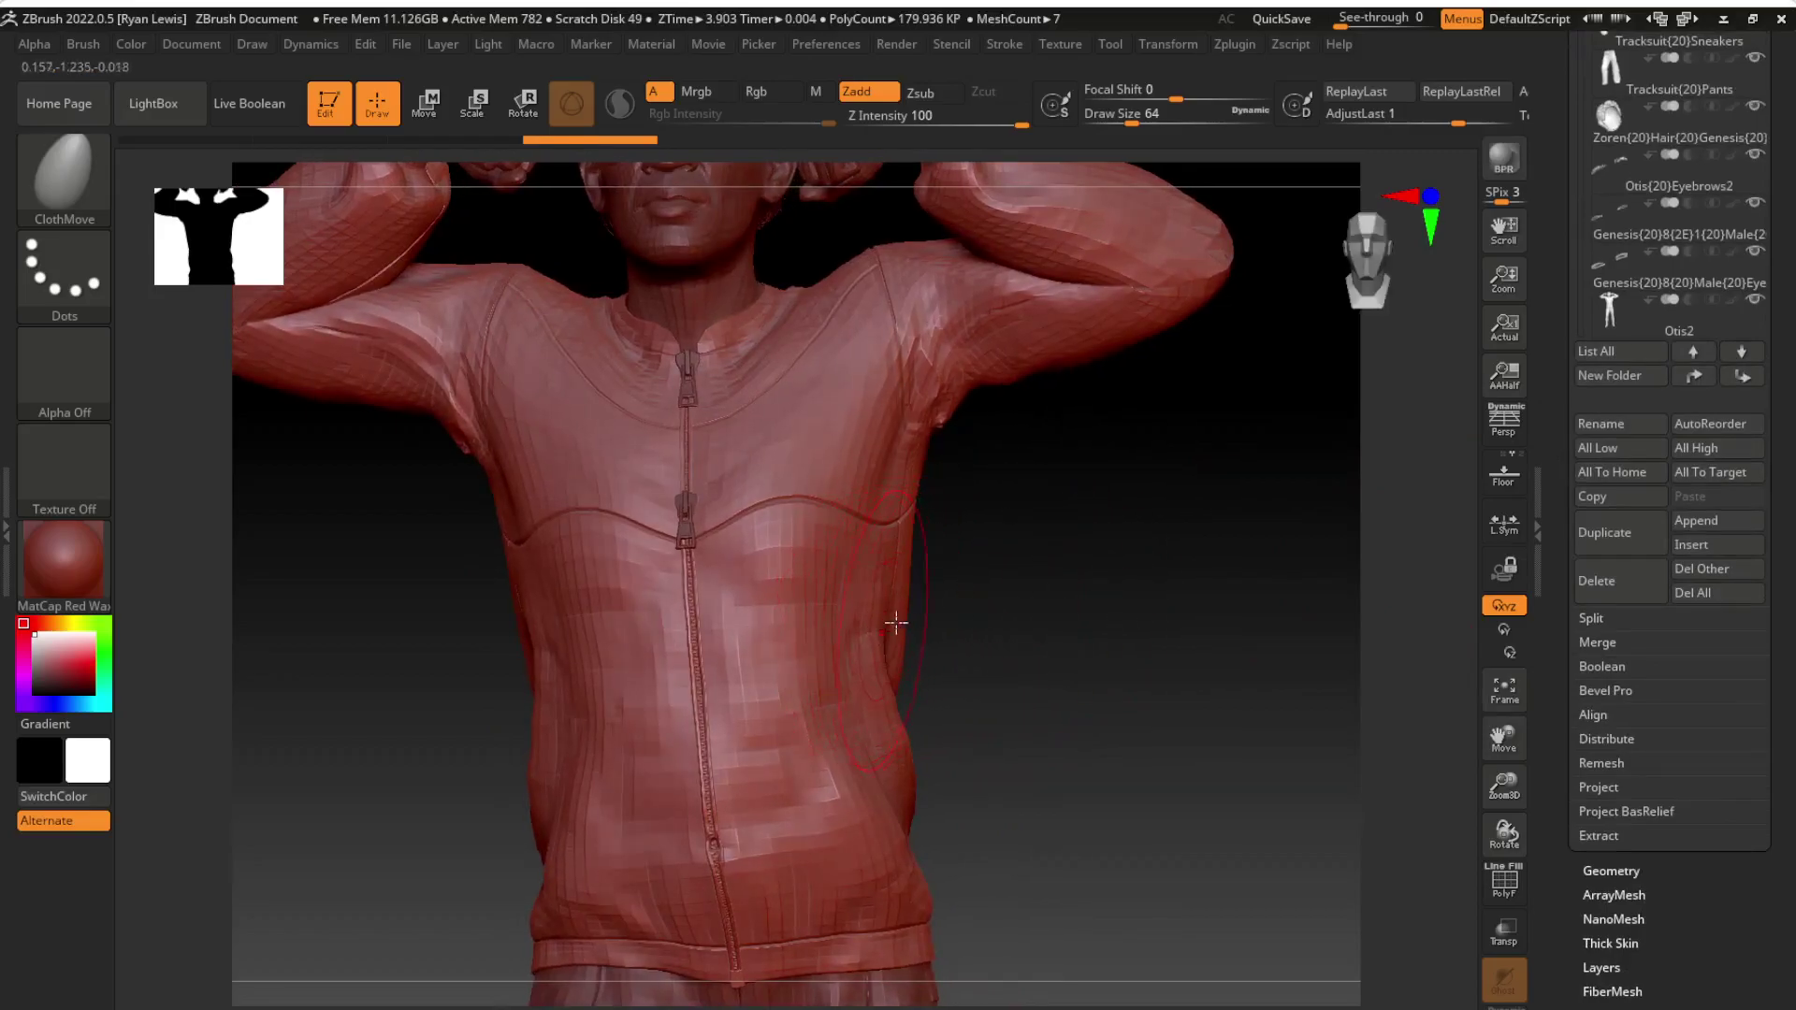
Step: Pull the jacket's front, chest and waist outward on both sides with ClothMove strokes so it balloons away from the body
drag(856, 613, 984, 608)
drag(780, 444, 899, 435)
drag(580, 538, 413, 550)
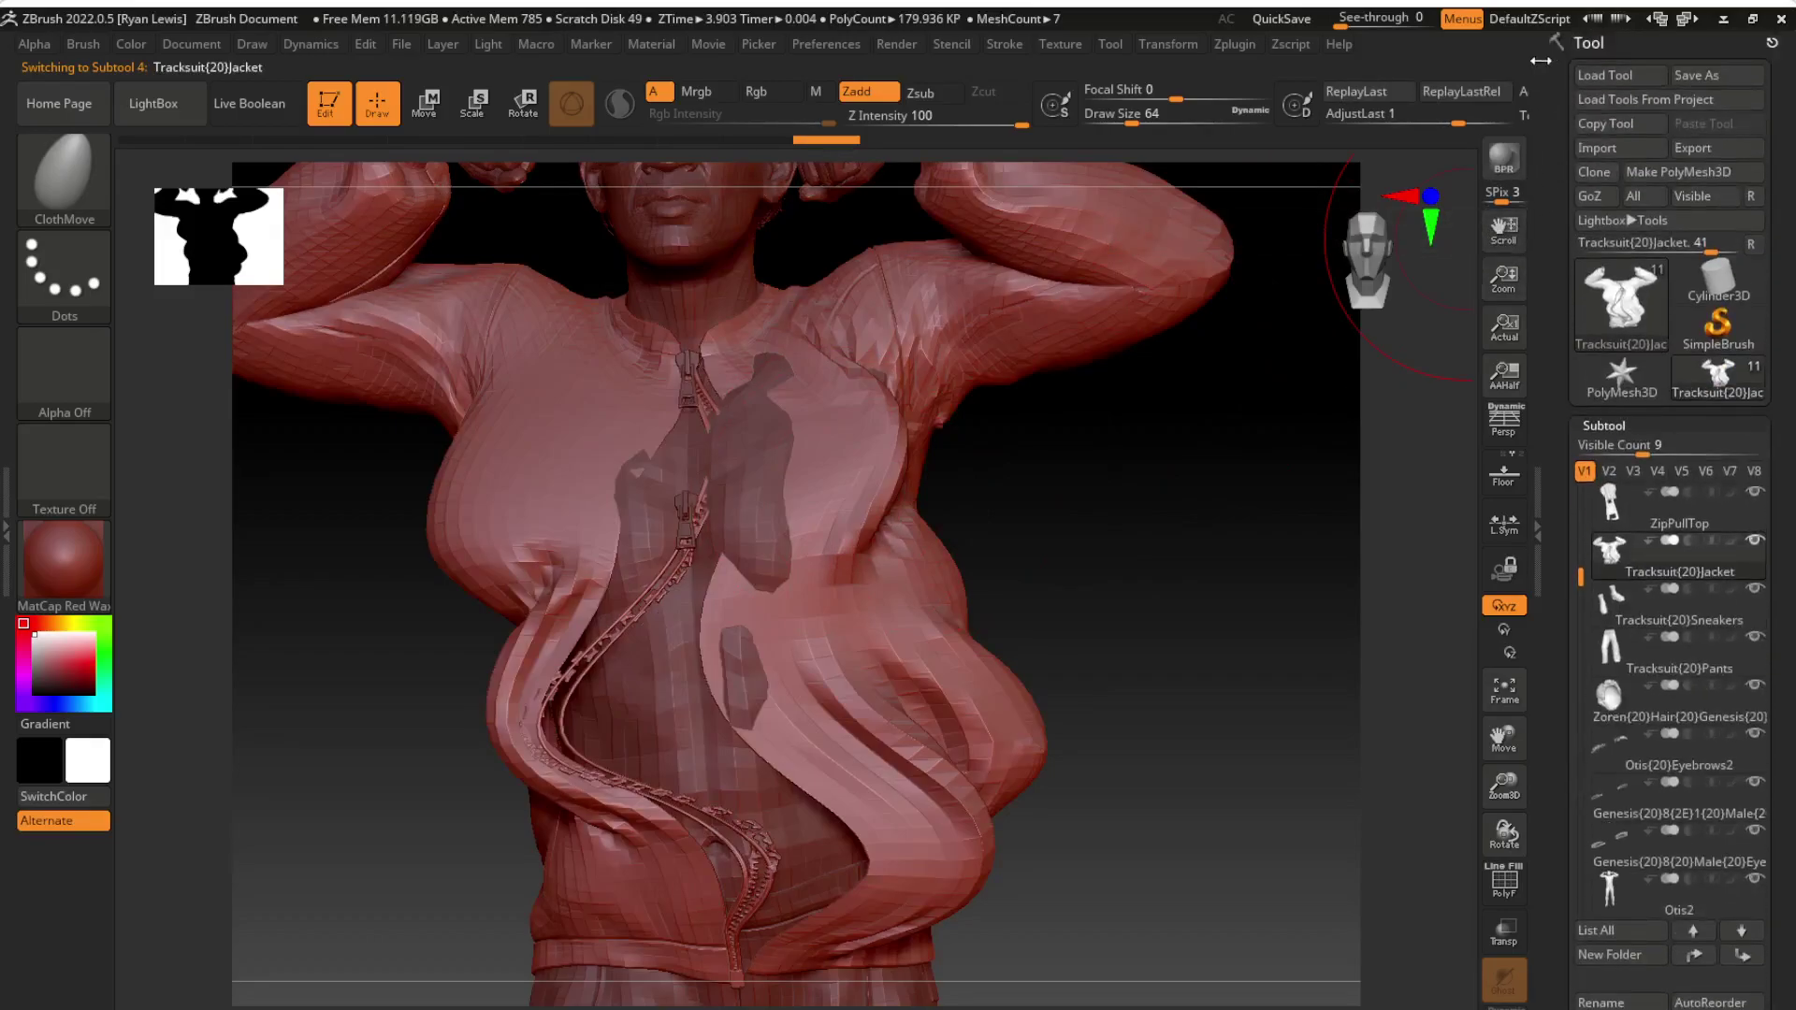
Step: Send the sculpted jacket back to DAZ Studio with GoZ and create a morph named ZBrush shirt from it
click(1596, 202)
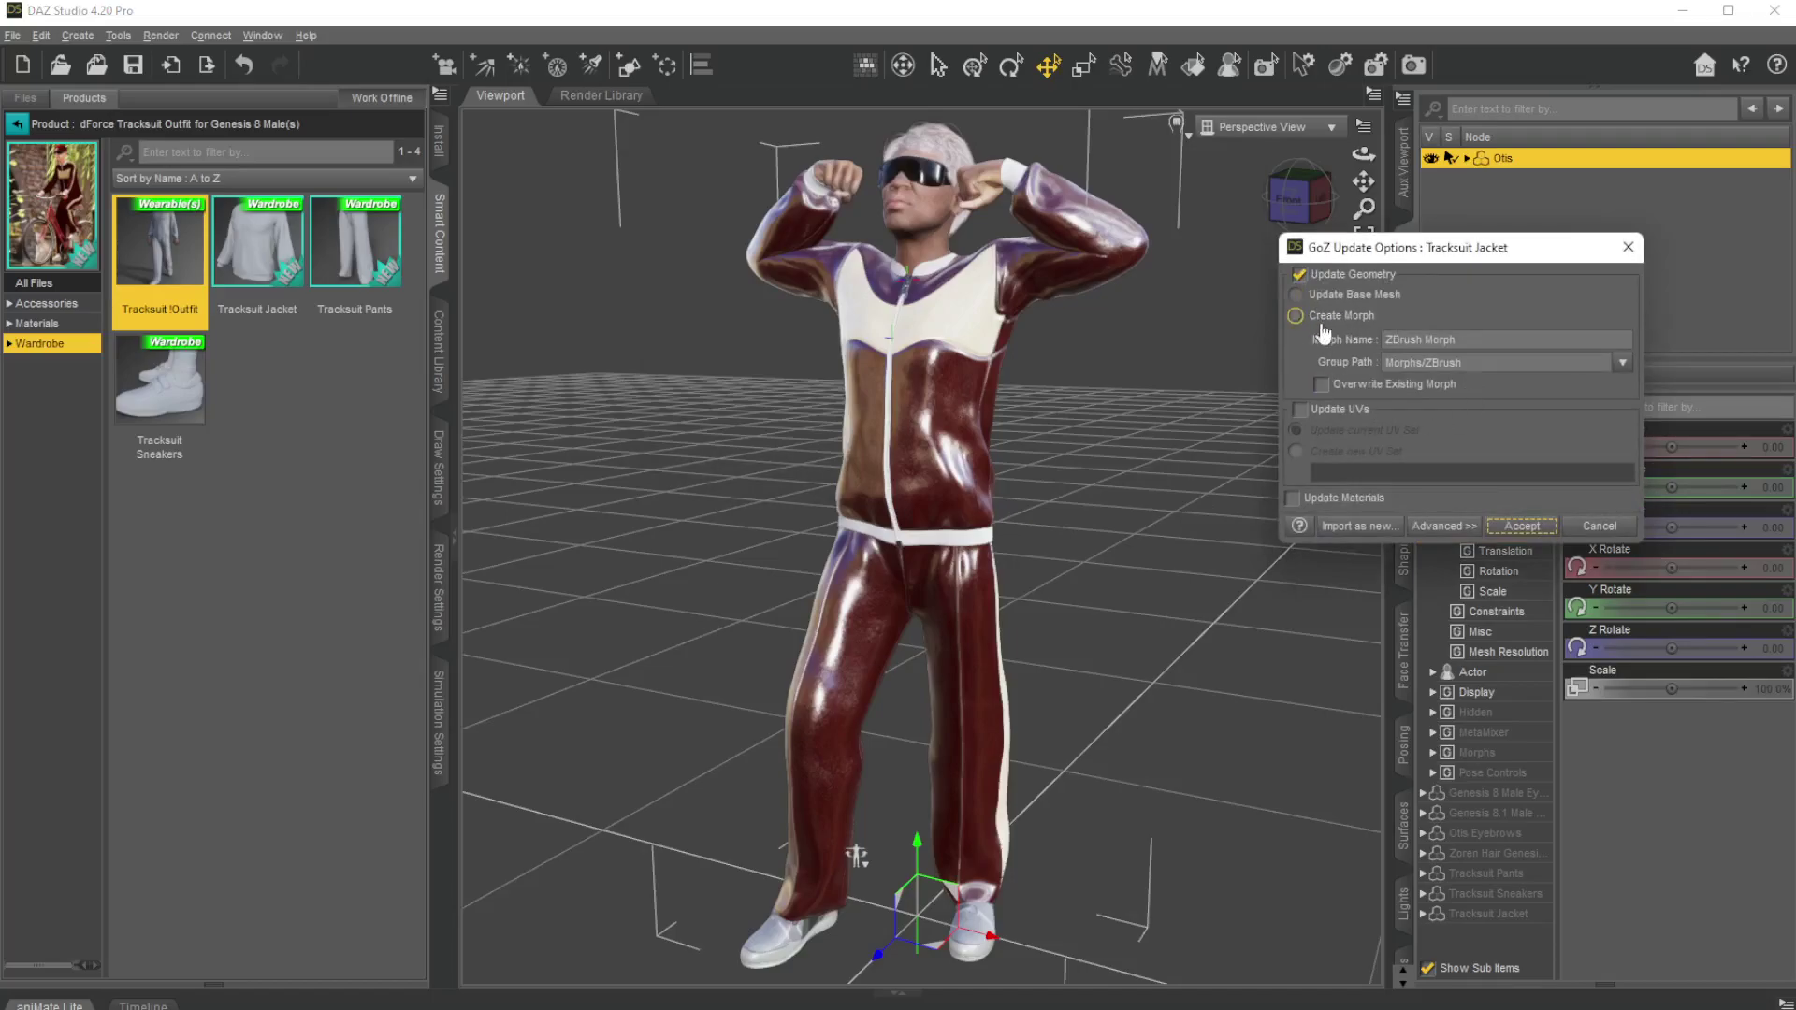
drag(1481, 341, 1424, 340)
click(1522, 526)
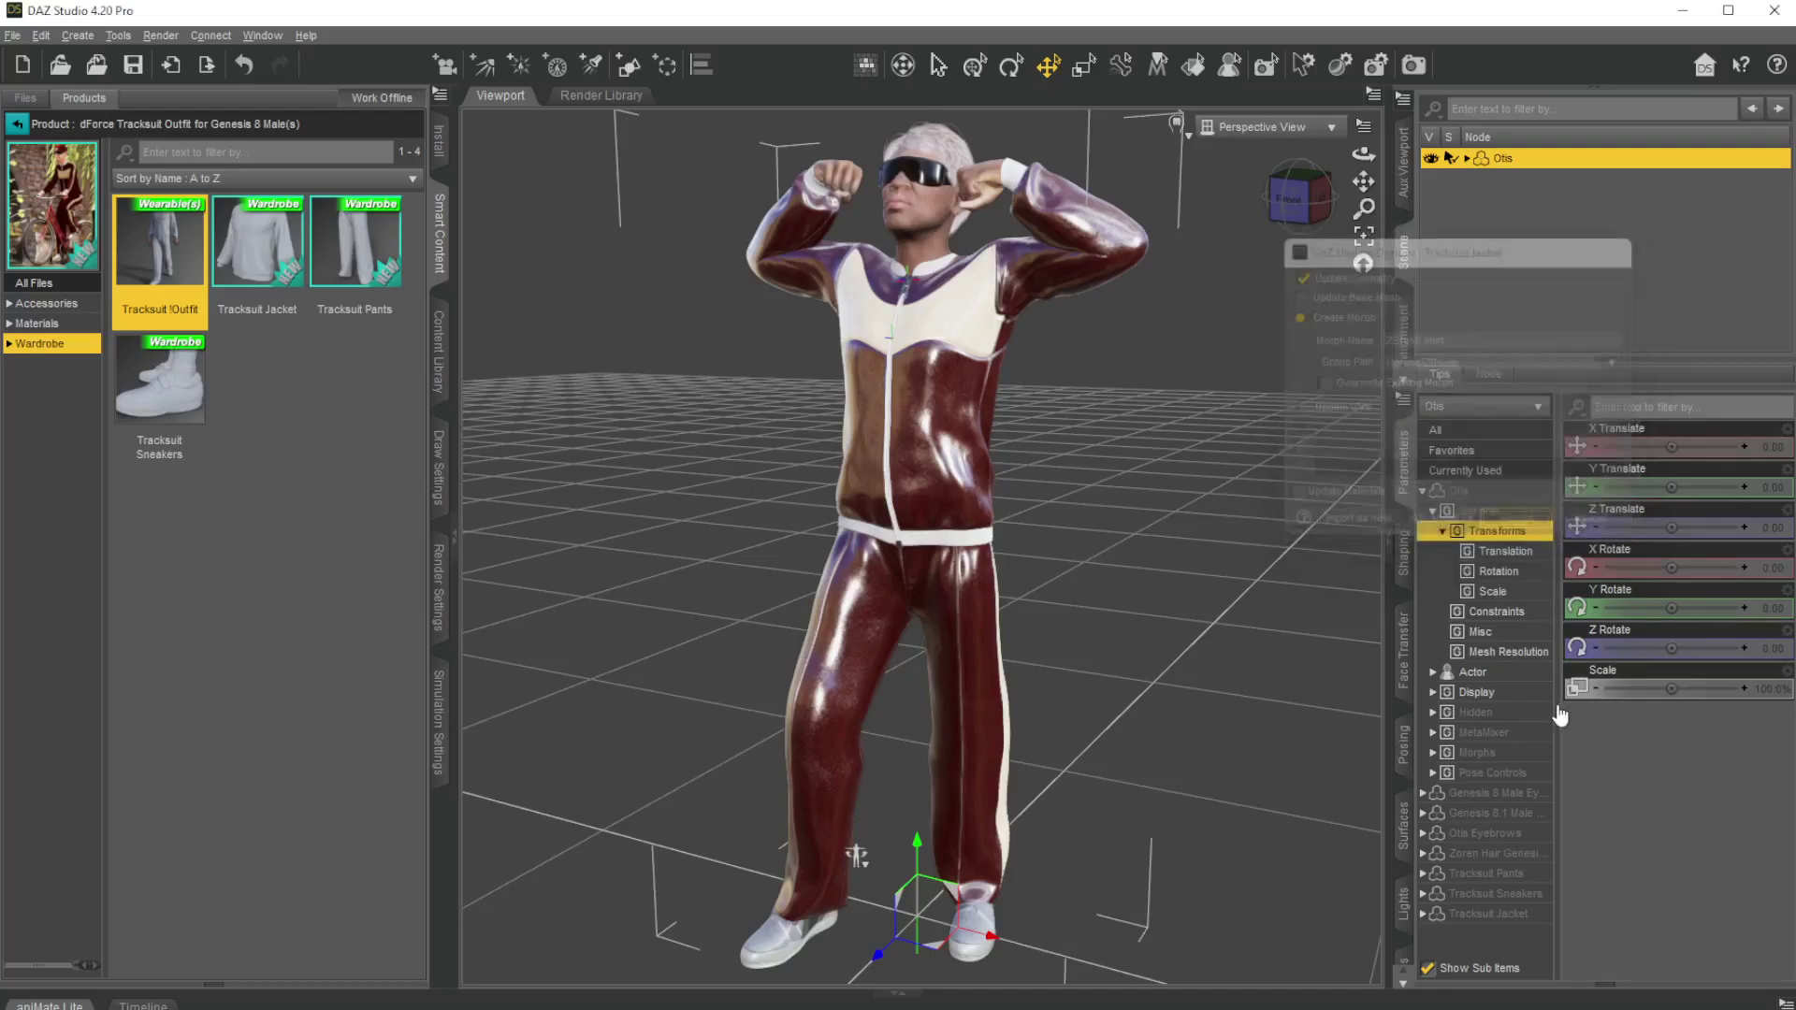
Step: Filter all of the character's parameters by "zbrush" and set the ZBrush shirt morph to 100%
click(1644, 409)
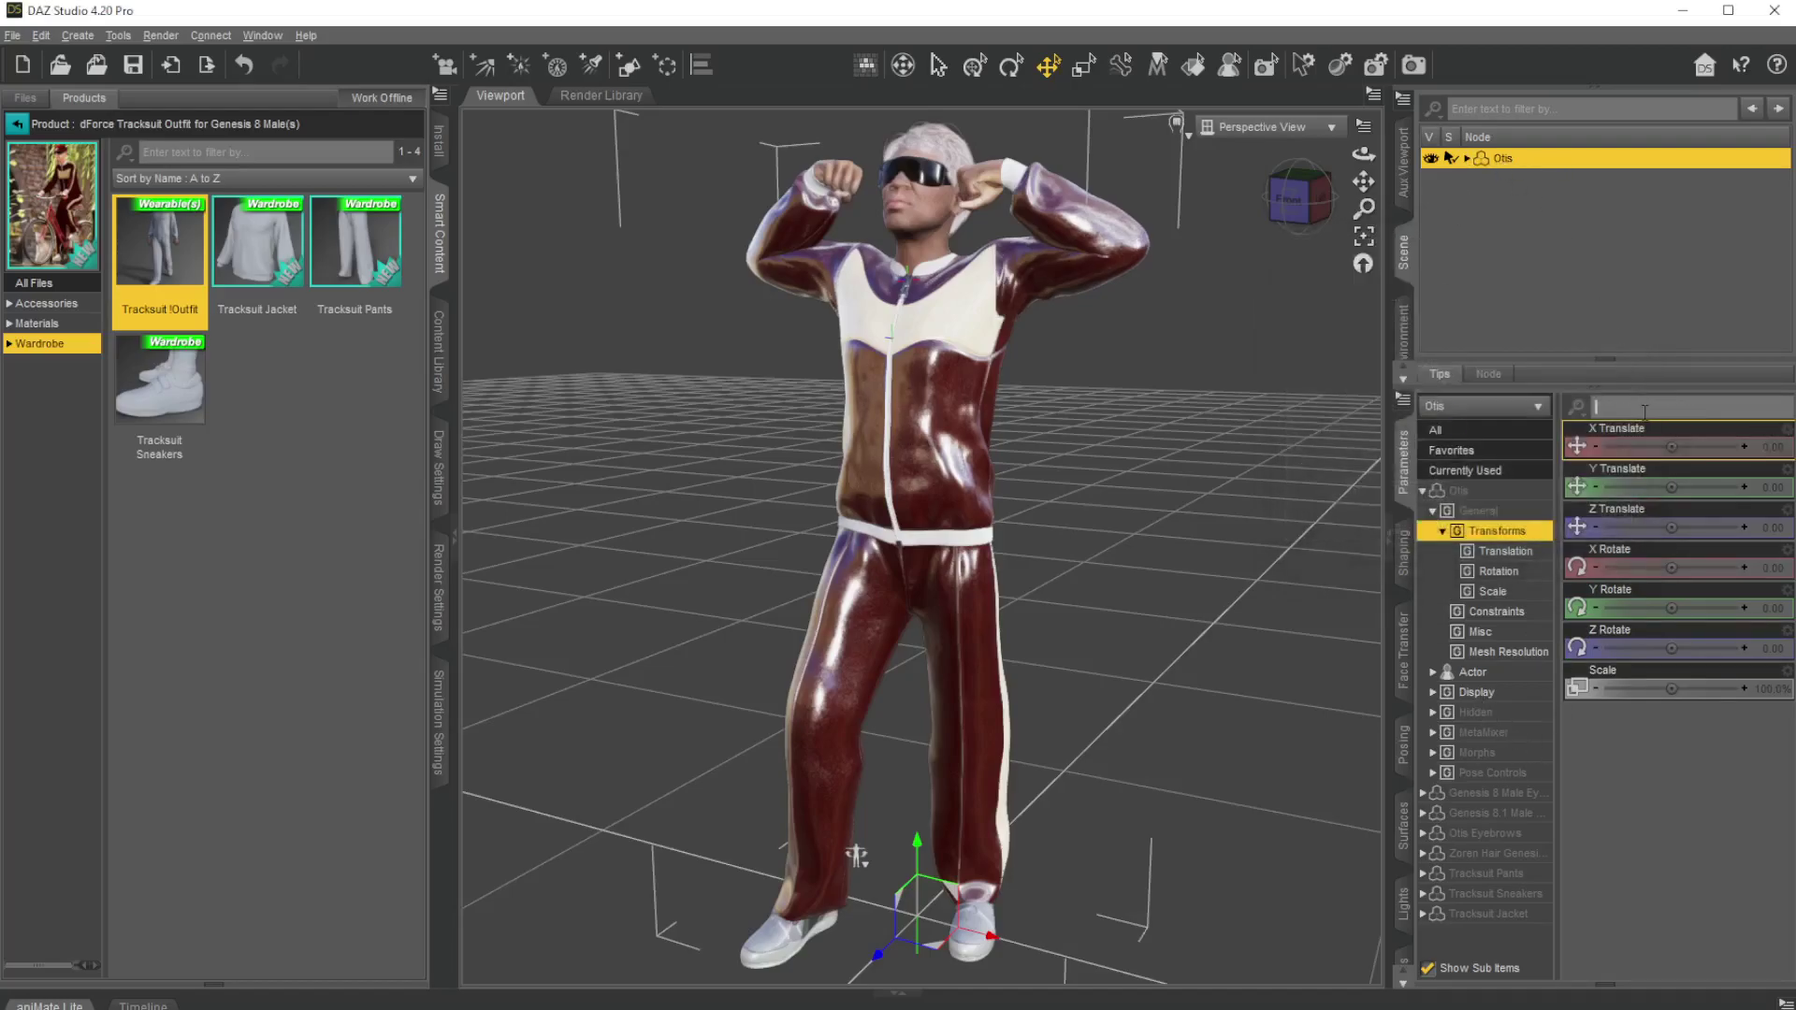
text(zbrush)
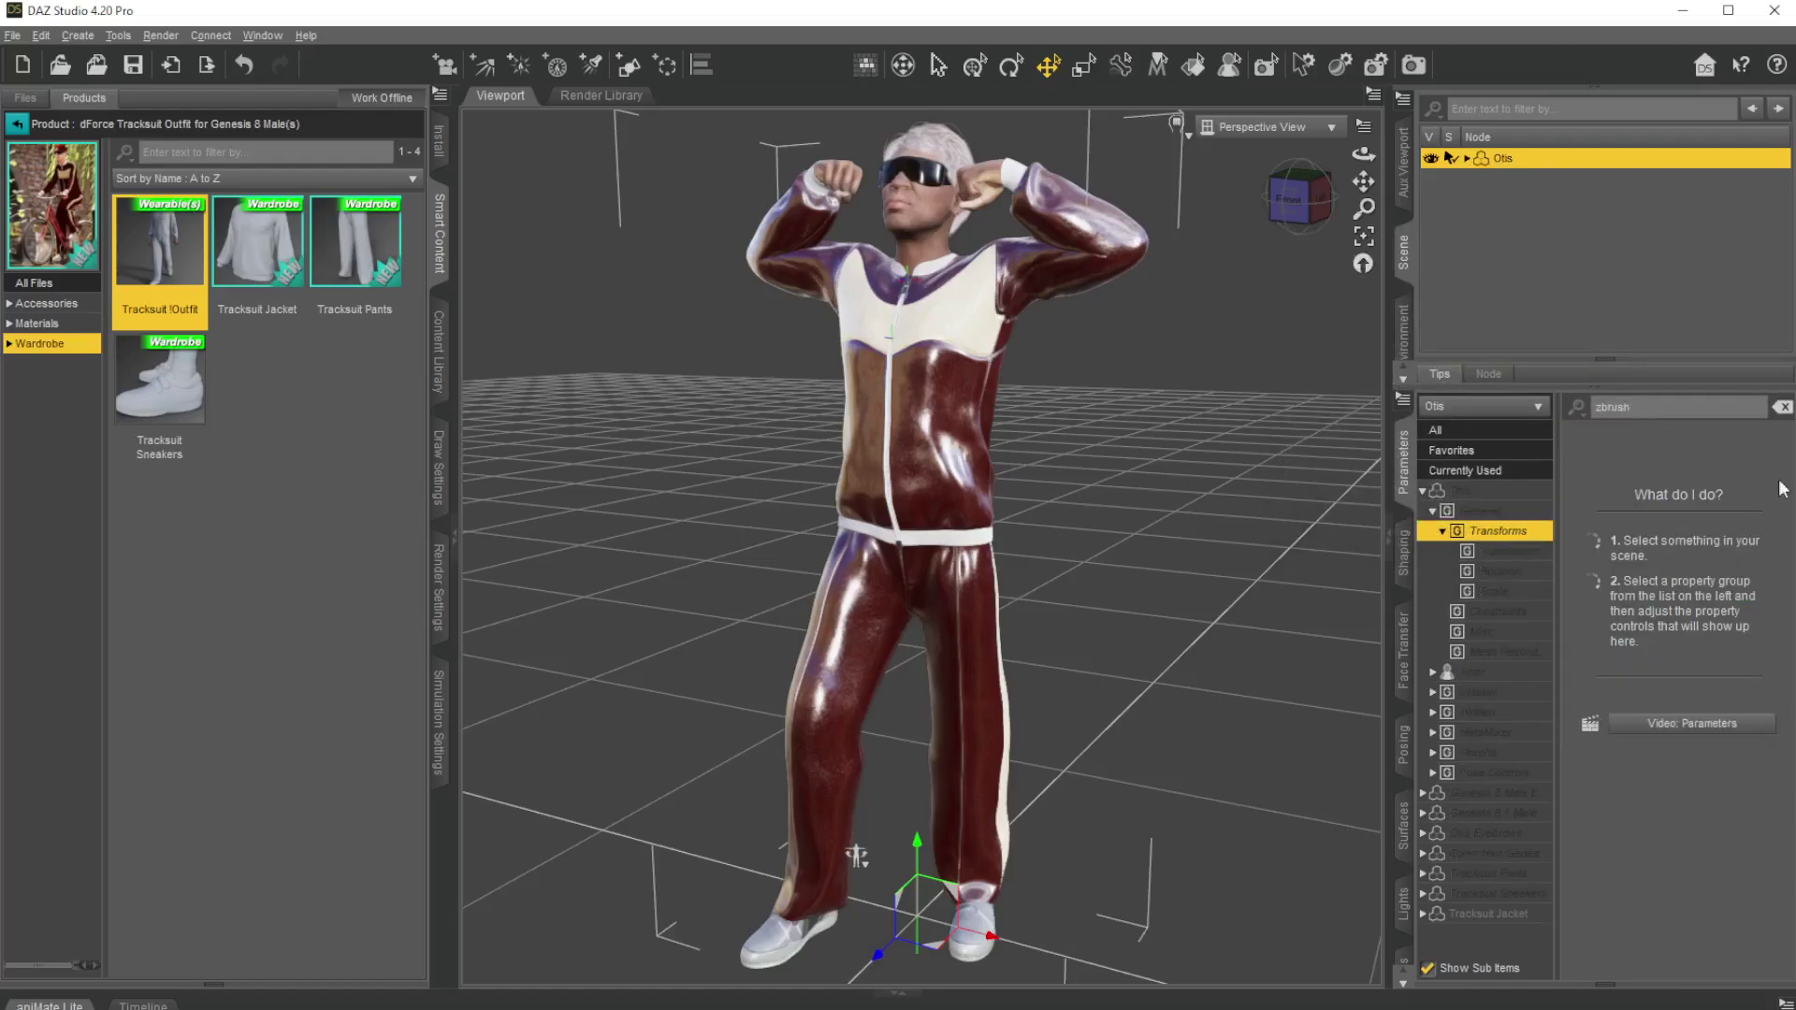
click(1465, 432)
drag(1688, 459, 1772, 457)
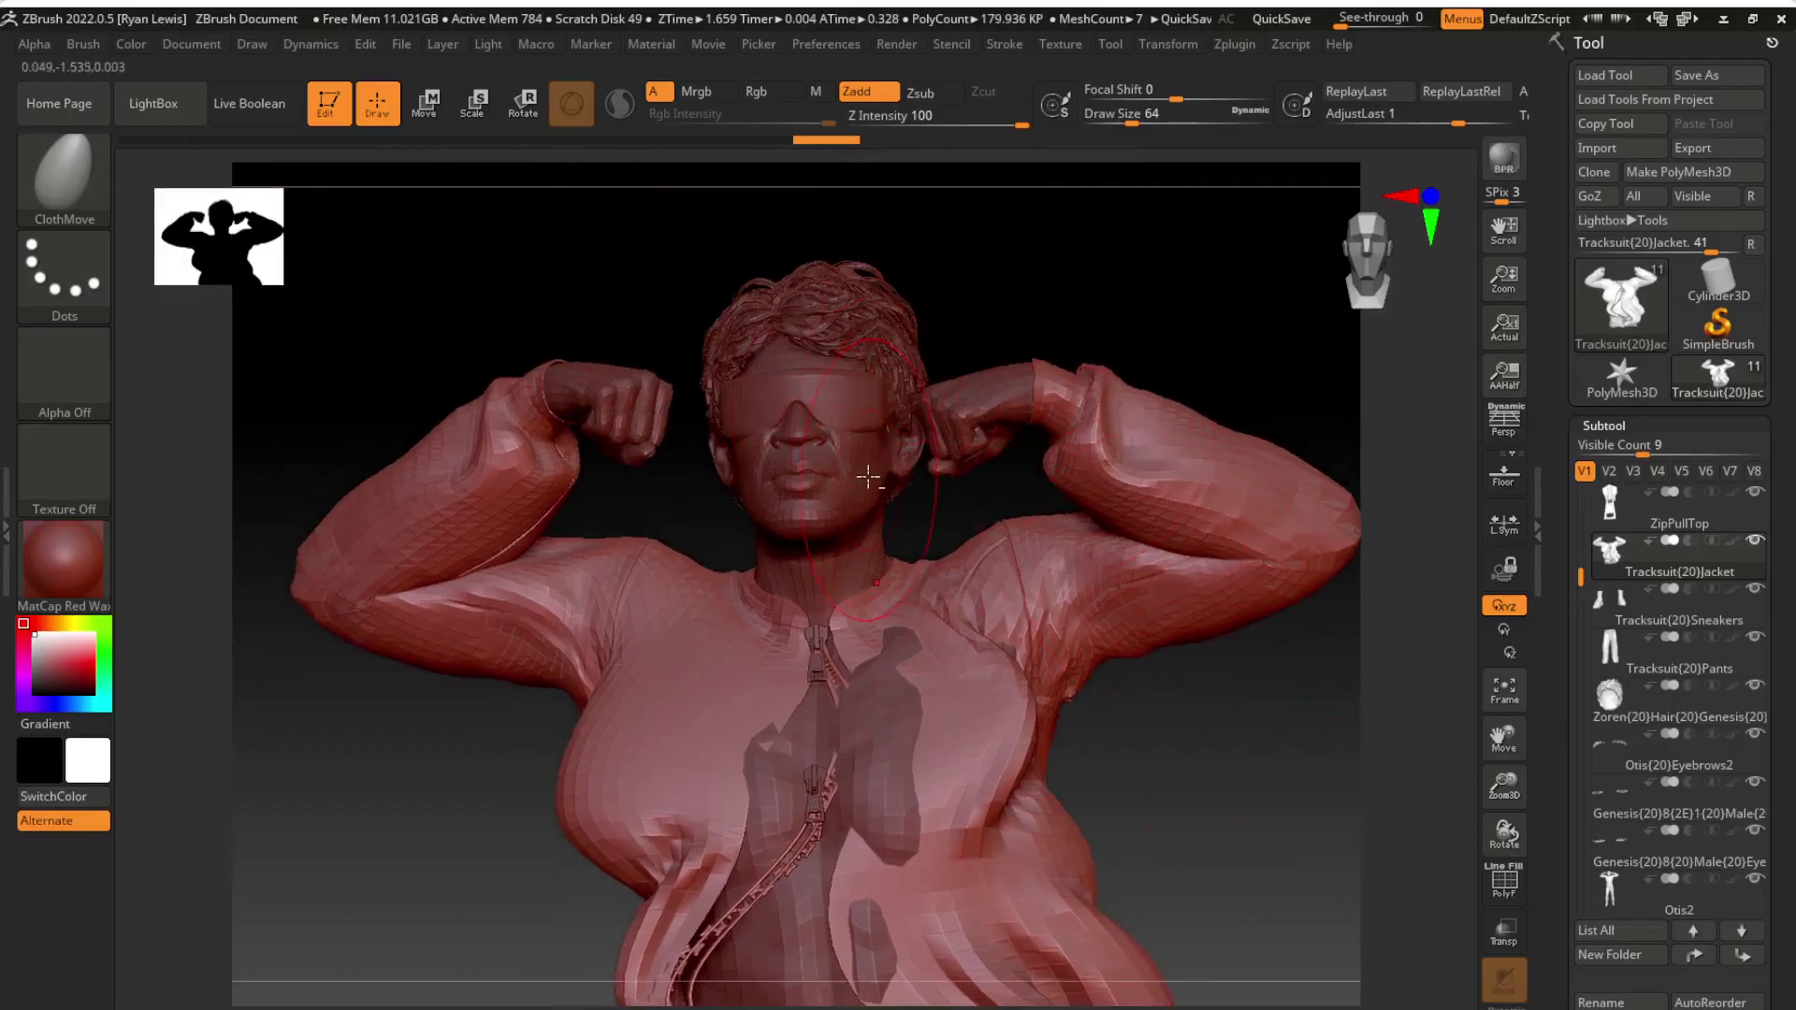
Step: In ZBrush, make the Otis2 body the active subtool and pull its mouth and chin forward from an angled view
alt+click(868, 477)
drag(1156, 297, 1071, 320)
drag(761, 512, 686, 550)
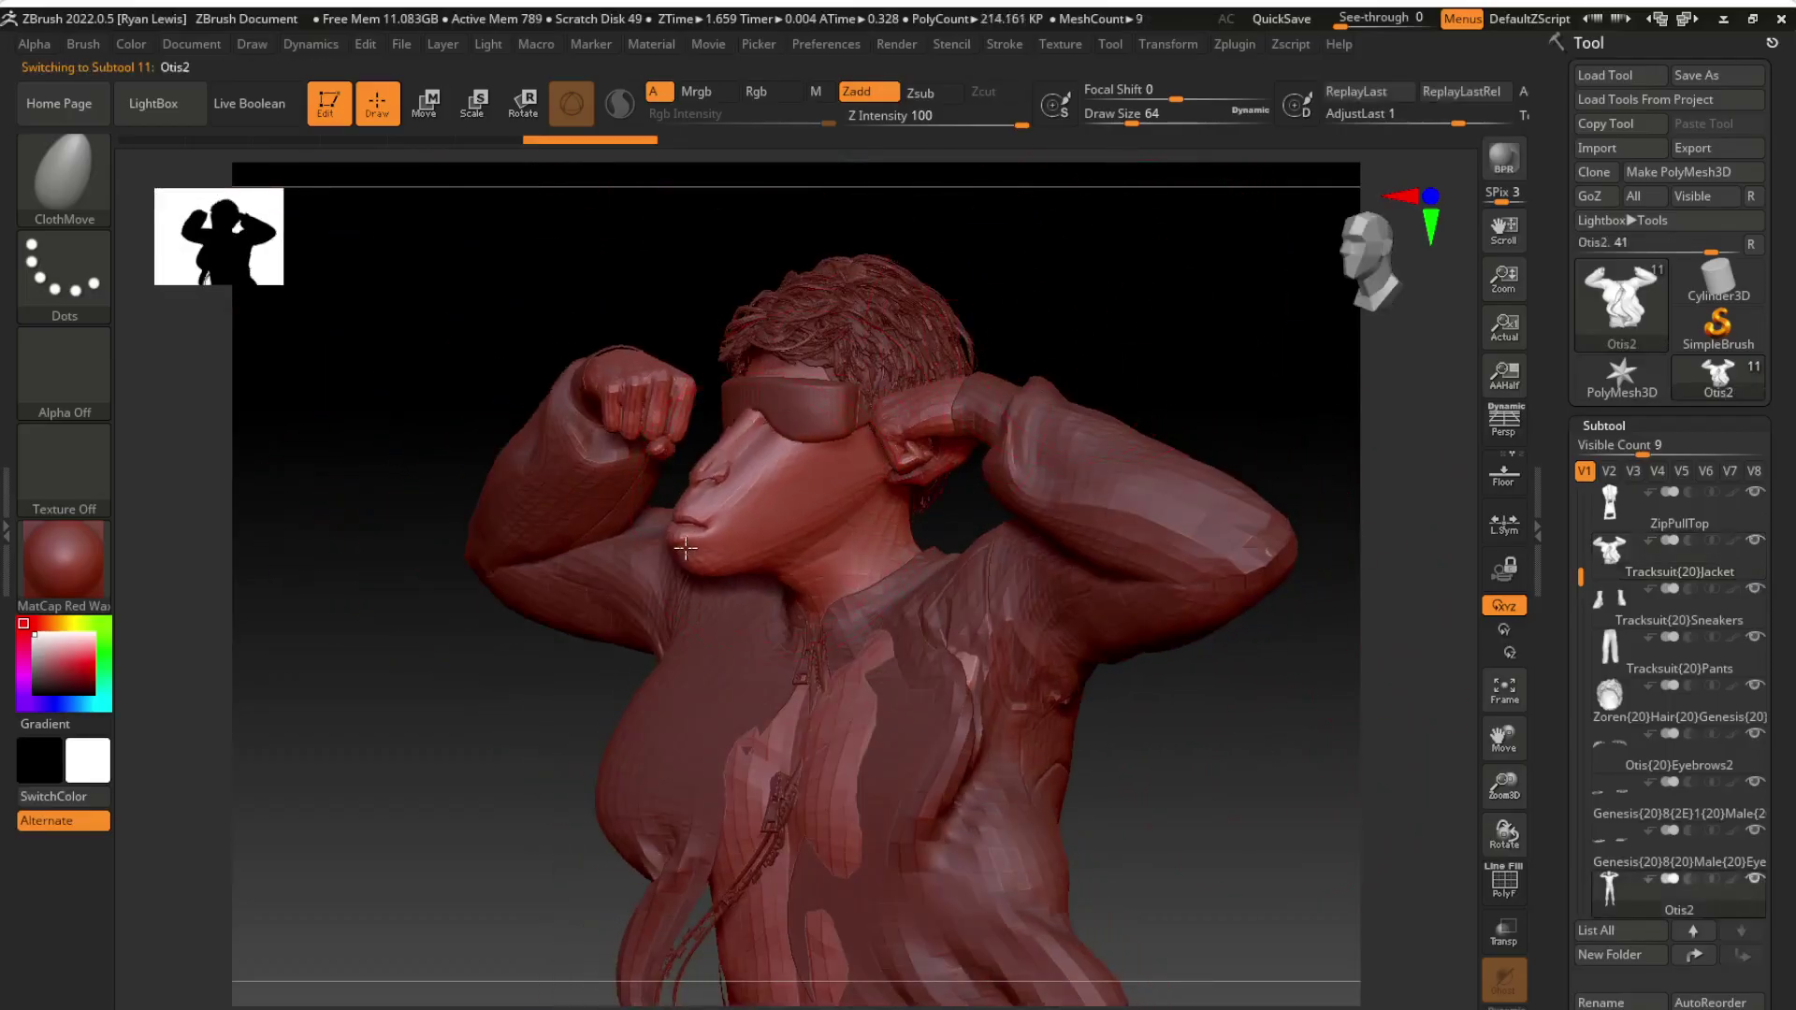
Step: Make the hair the active subtool and stretch it upward and sideways away from the head
drag(1091, 321, 1142, 321)
alt+click(825, 286)
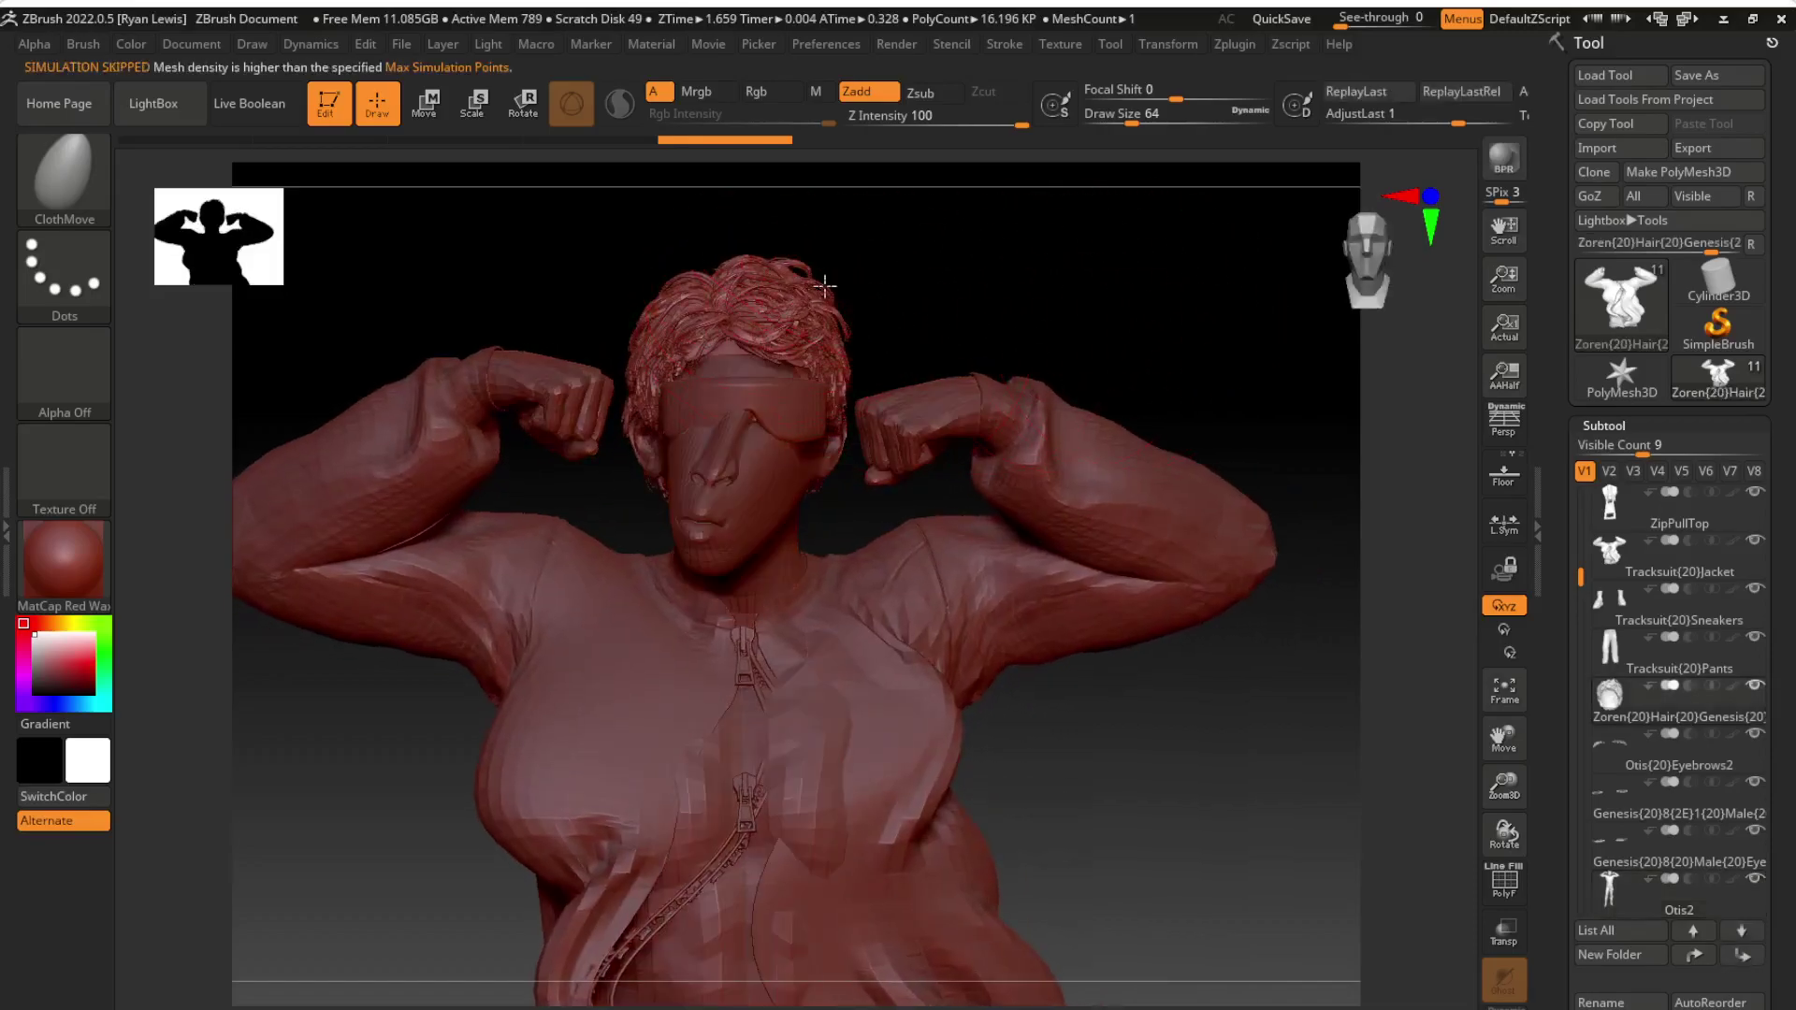
drag(825, 286, 992, 234)
alt+drag(1171, 306, 1404, 361)
Step: Pull the jacket sleeve on the raised arm outward with ClothMove, and make the Otis2 body the active subtool
alt+click(582, 526)
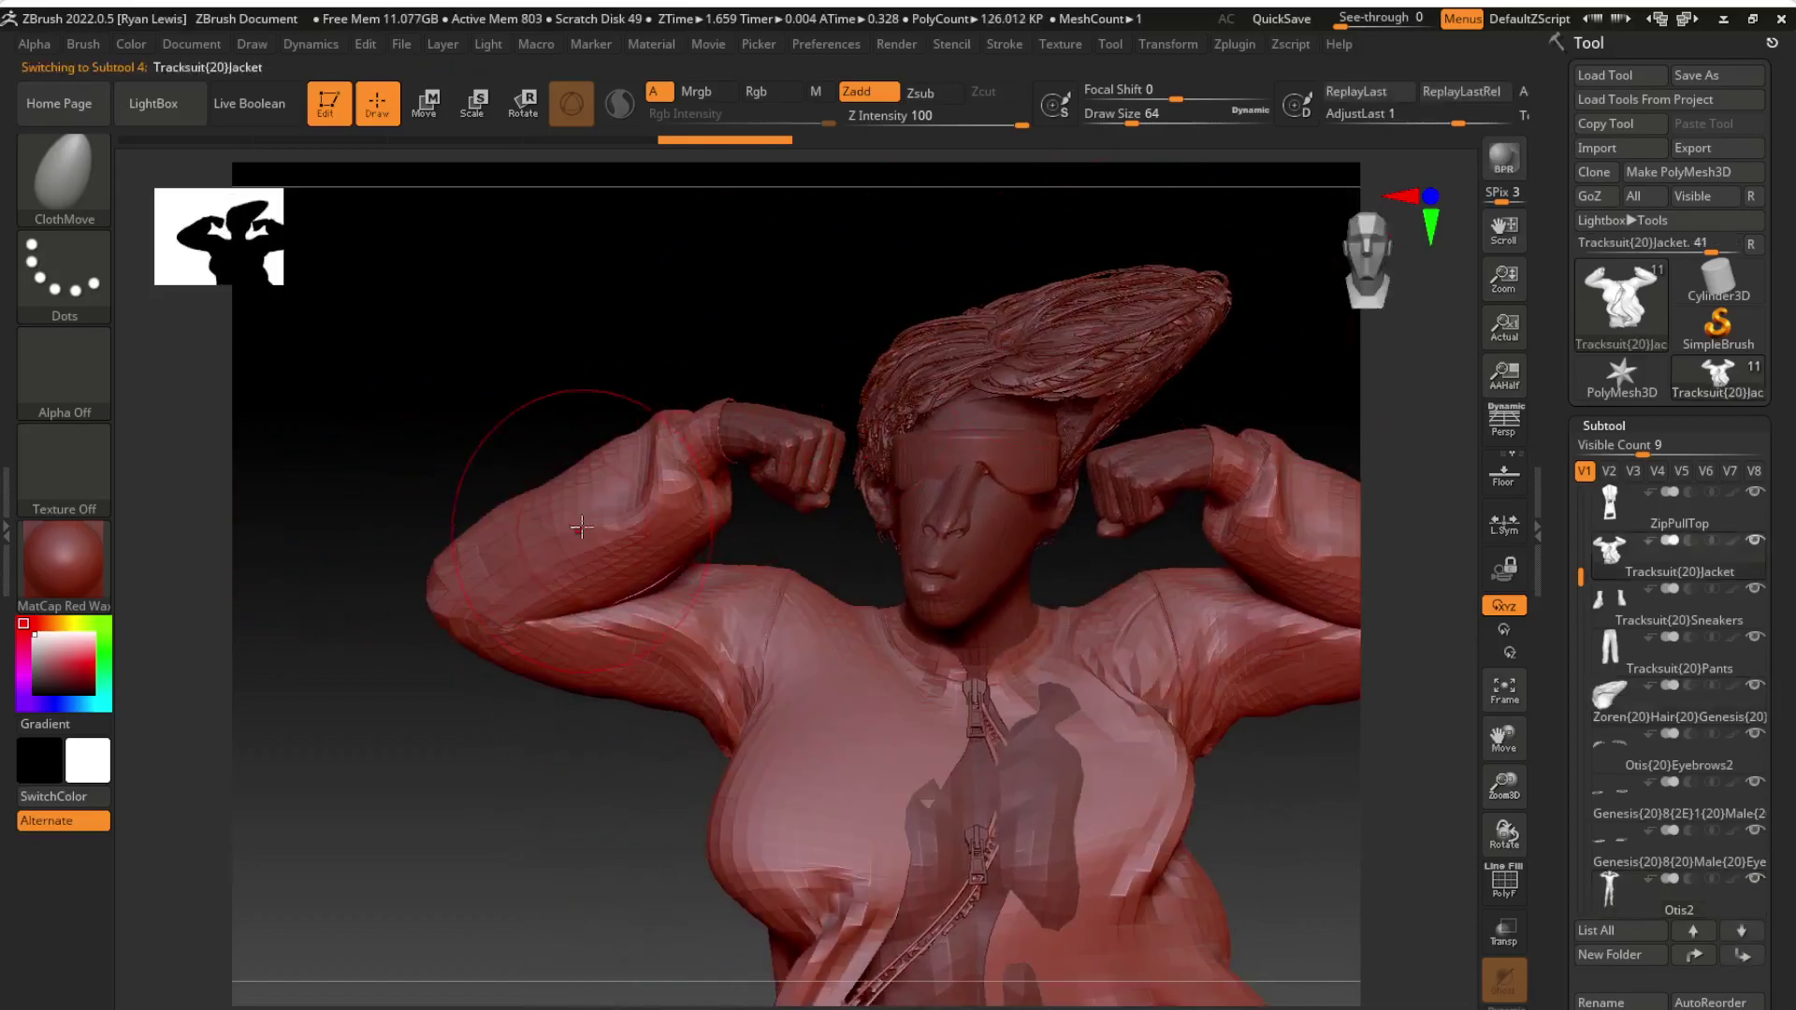
drag(582, 527, 493, 401)
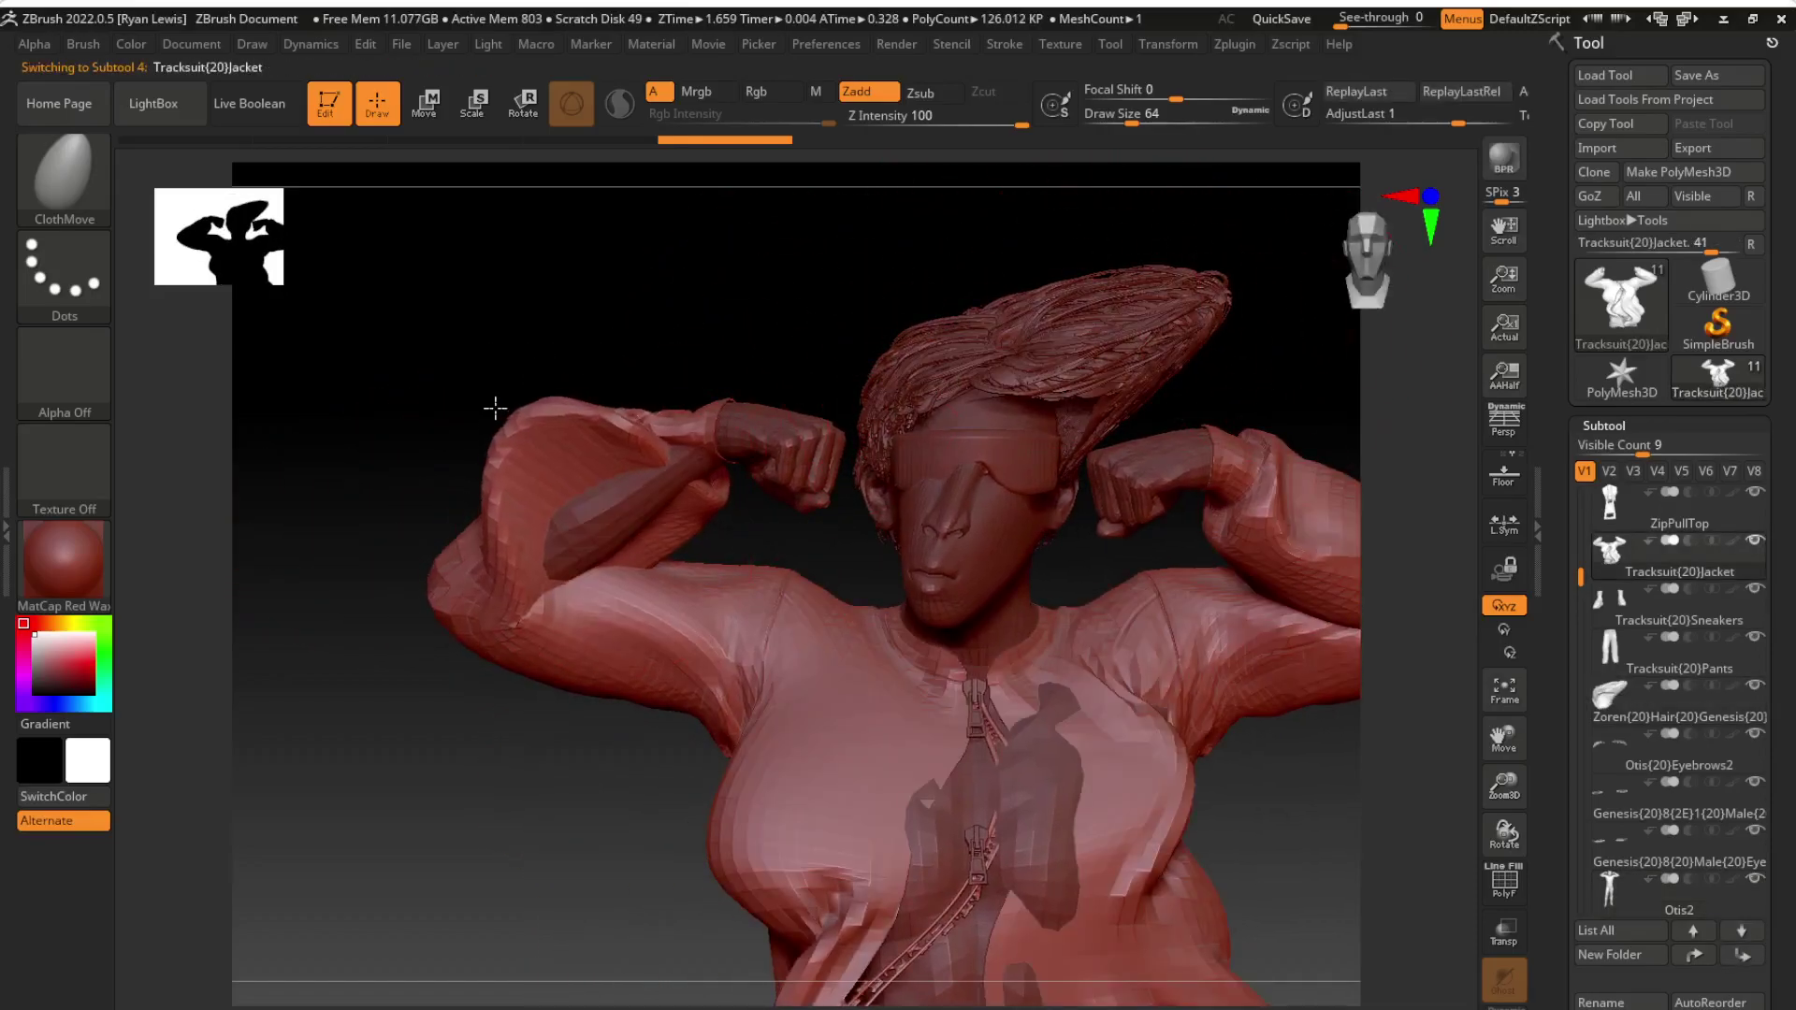
alt+click(596, 524)
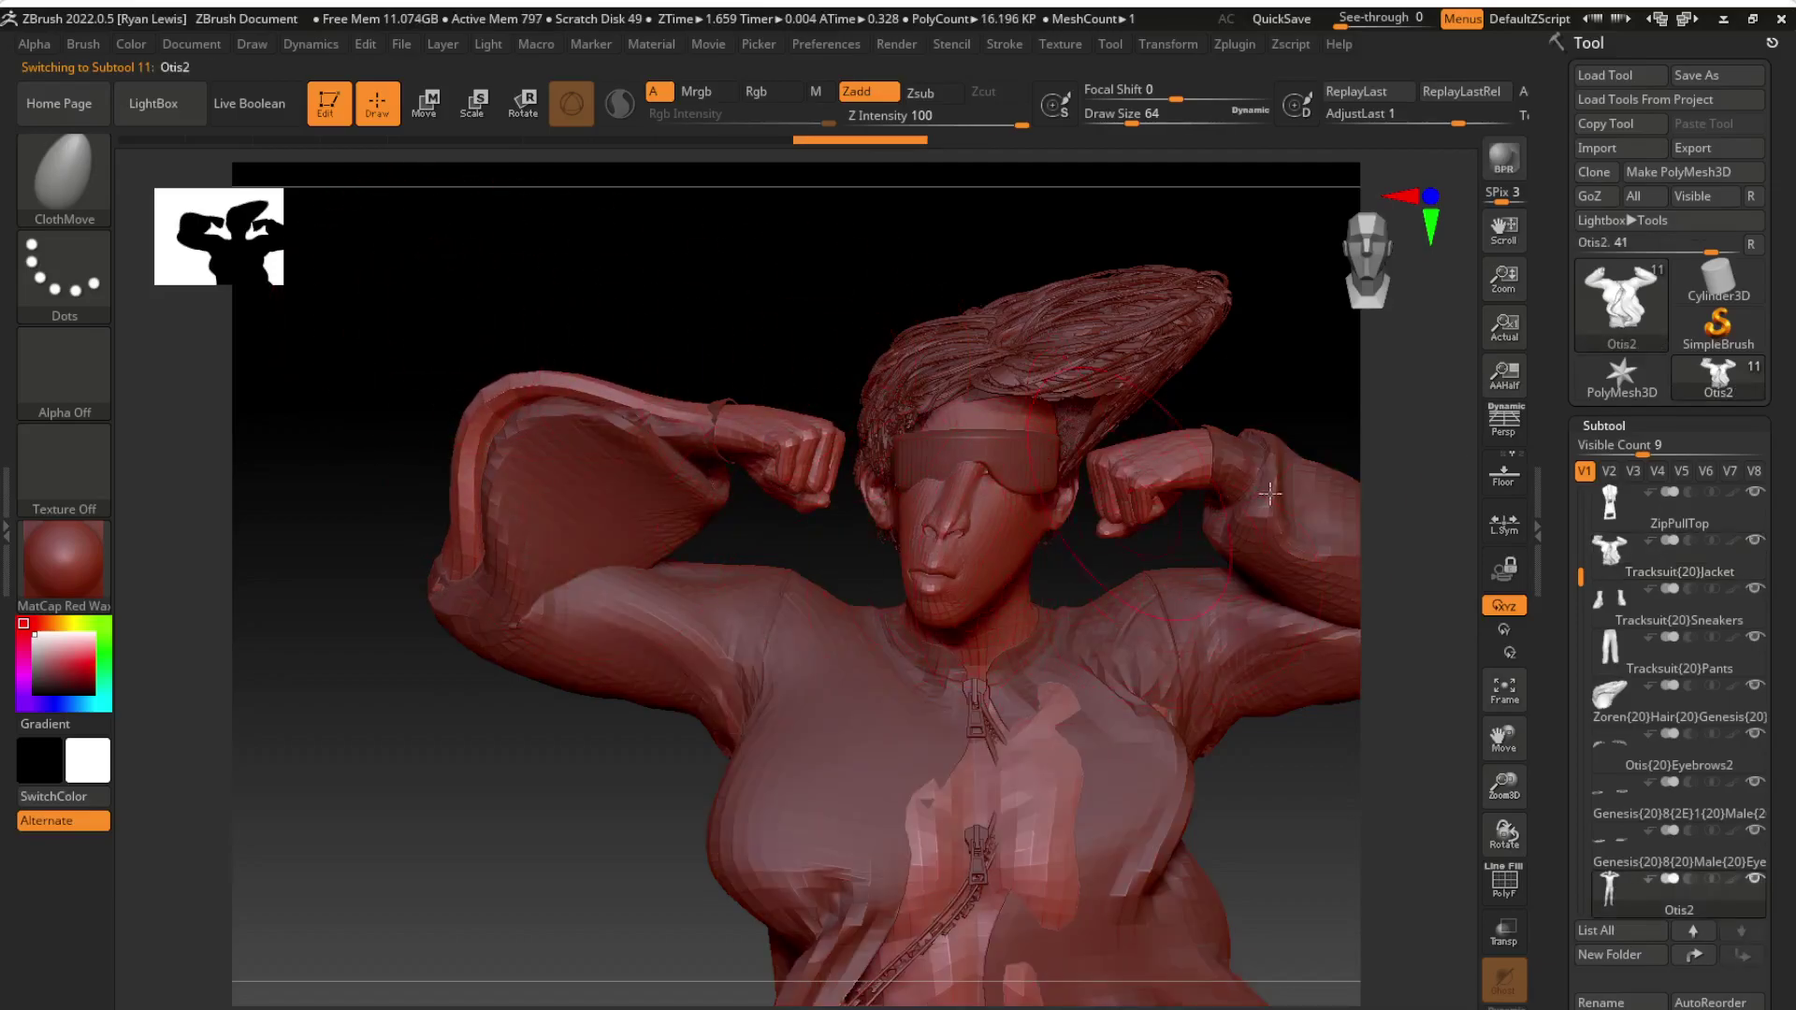
Step: Send the Otis2 body to DAZ Studio with GoZ as a morph named ZBrush character and set that morph to 100%
click(1588, 196)
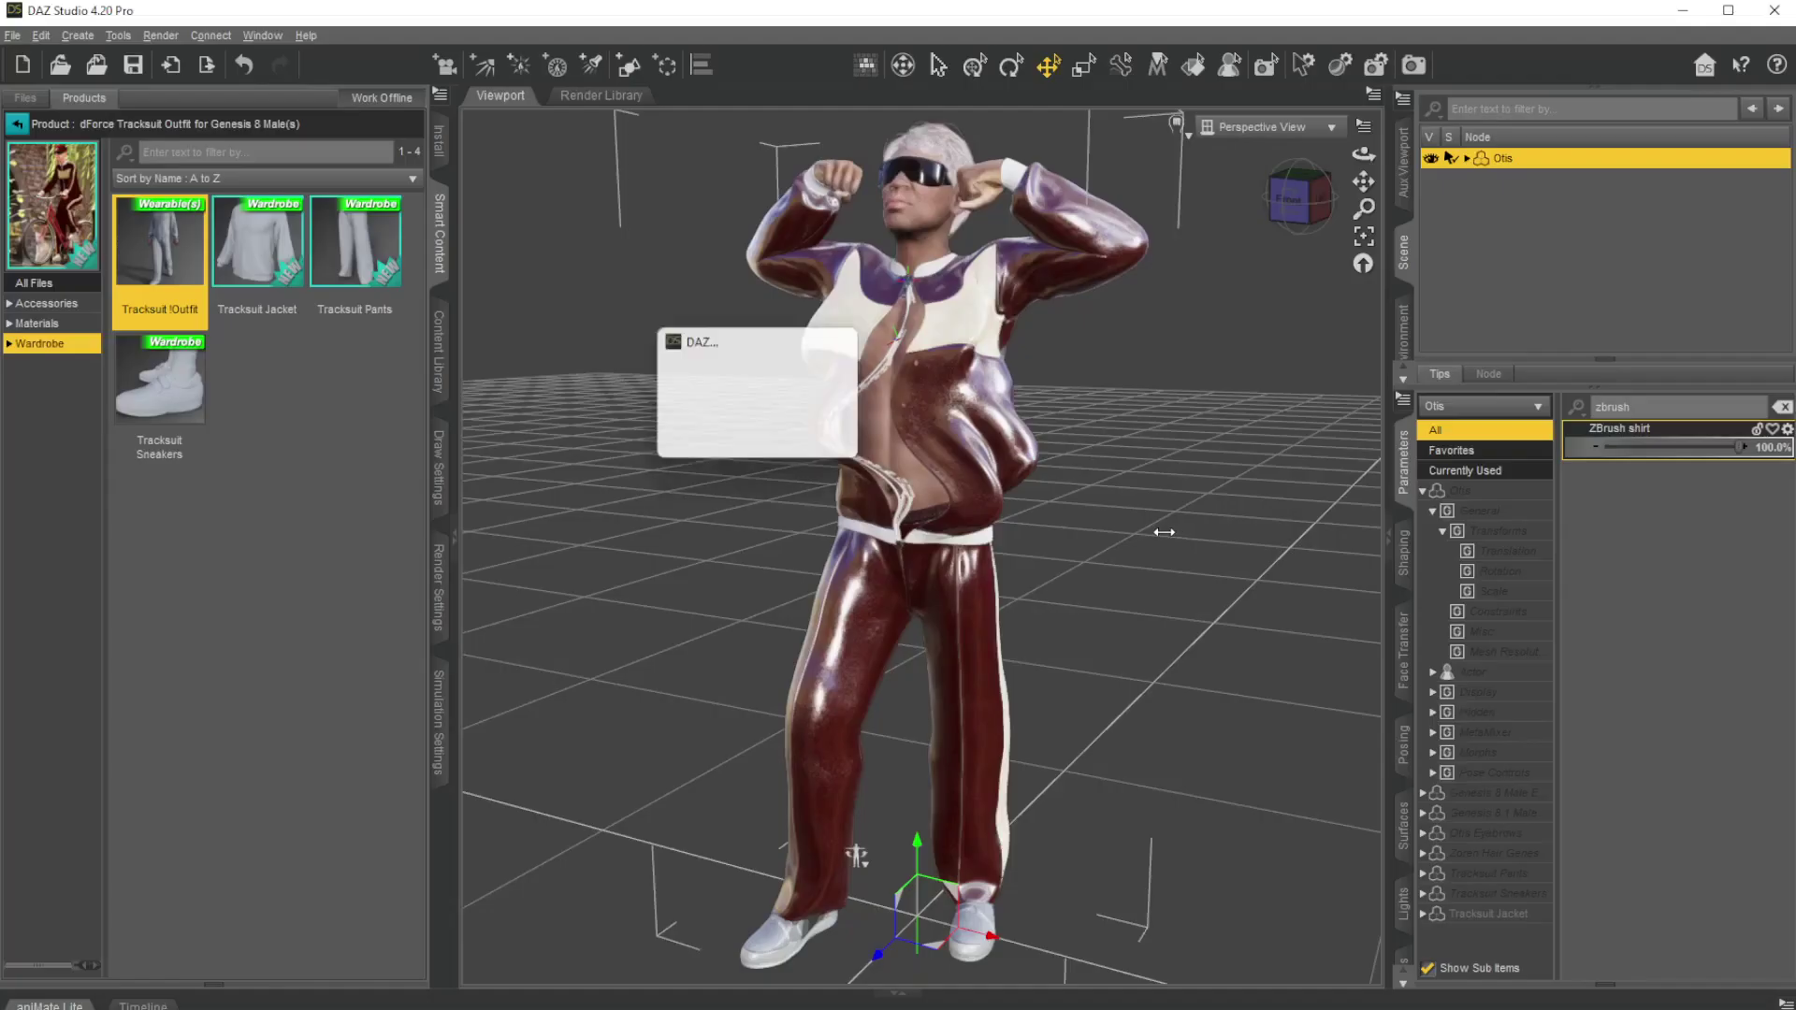
drag(1461, 342, 1427, 341)
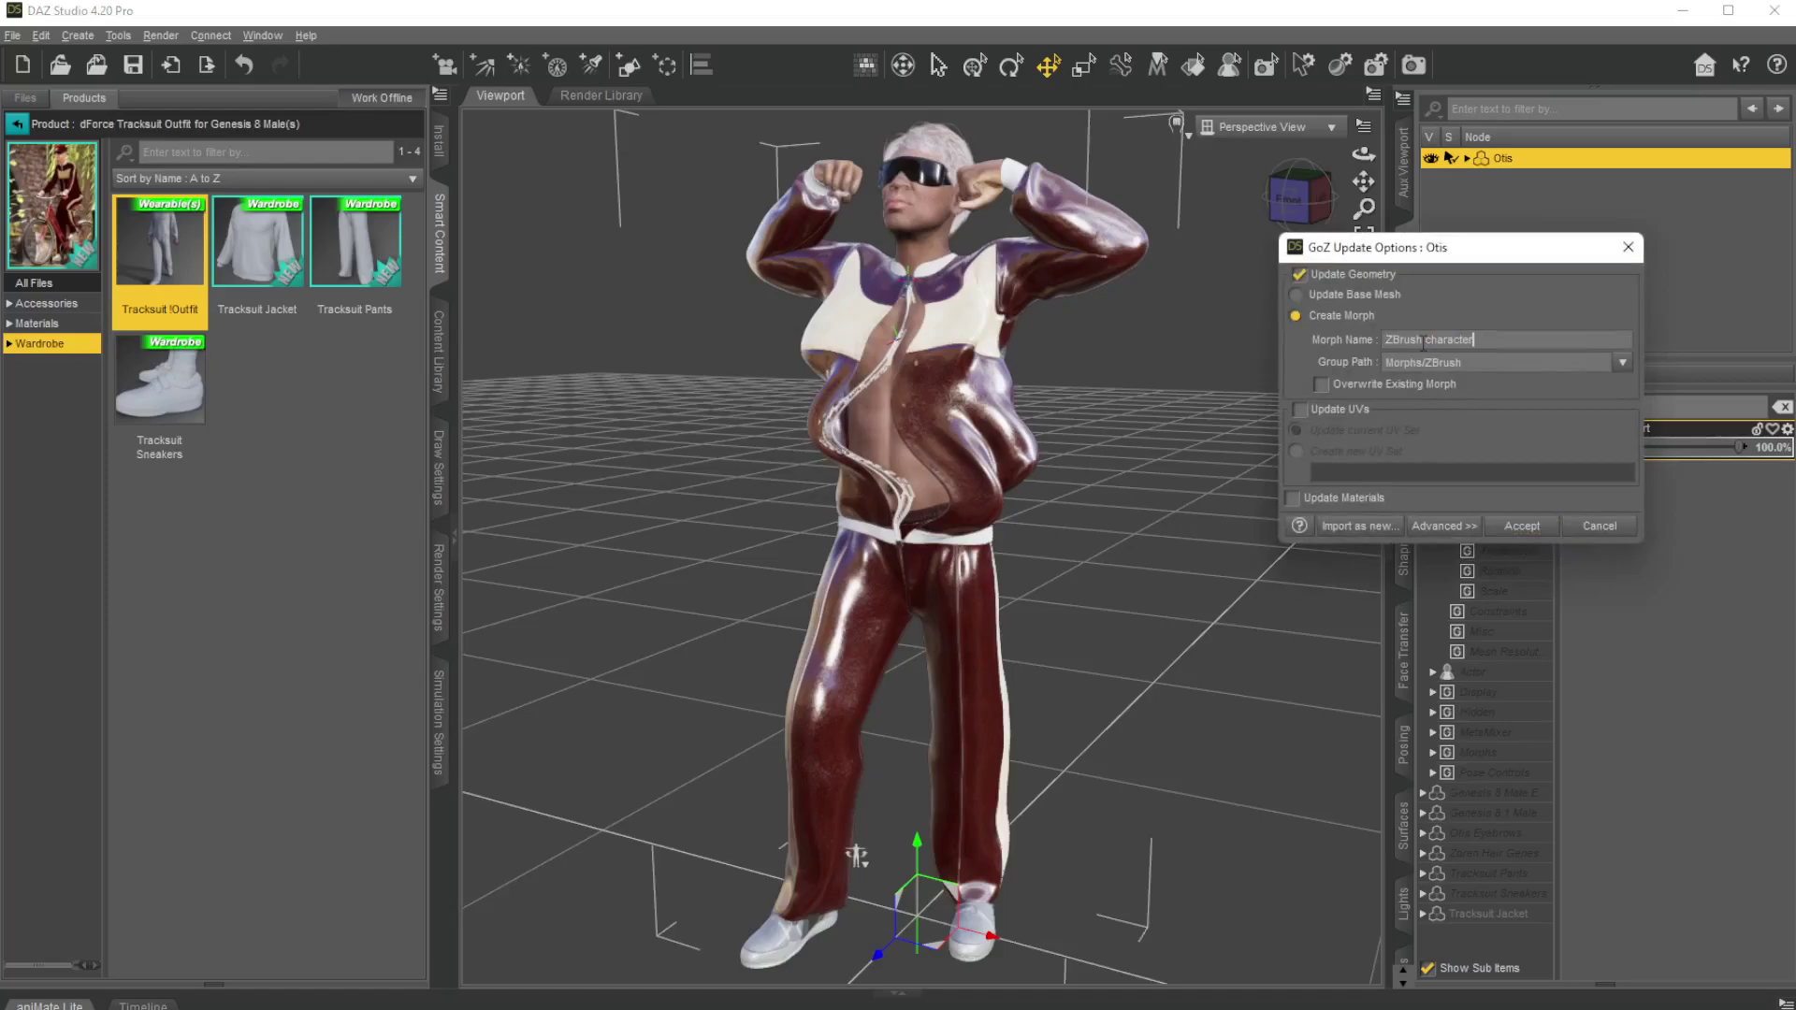
key(Return)
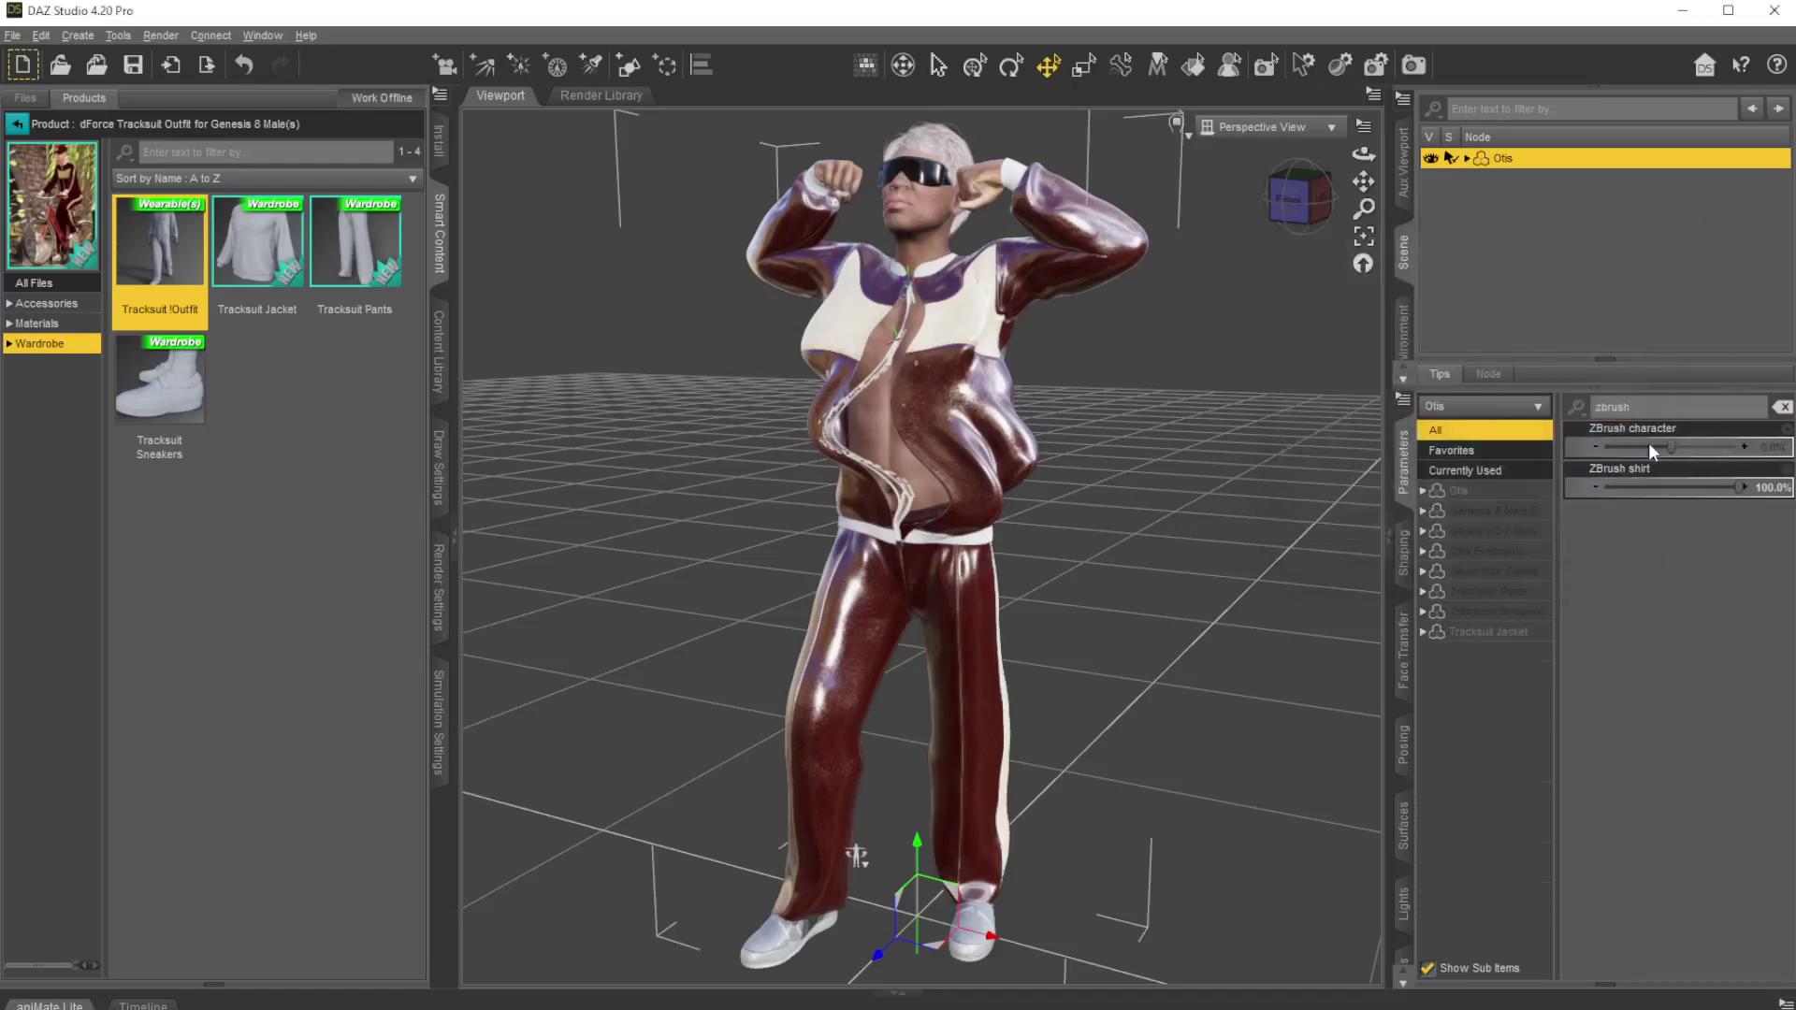
drag(1667, 448, 1785, 442)
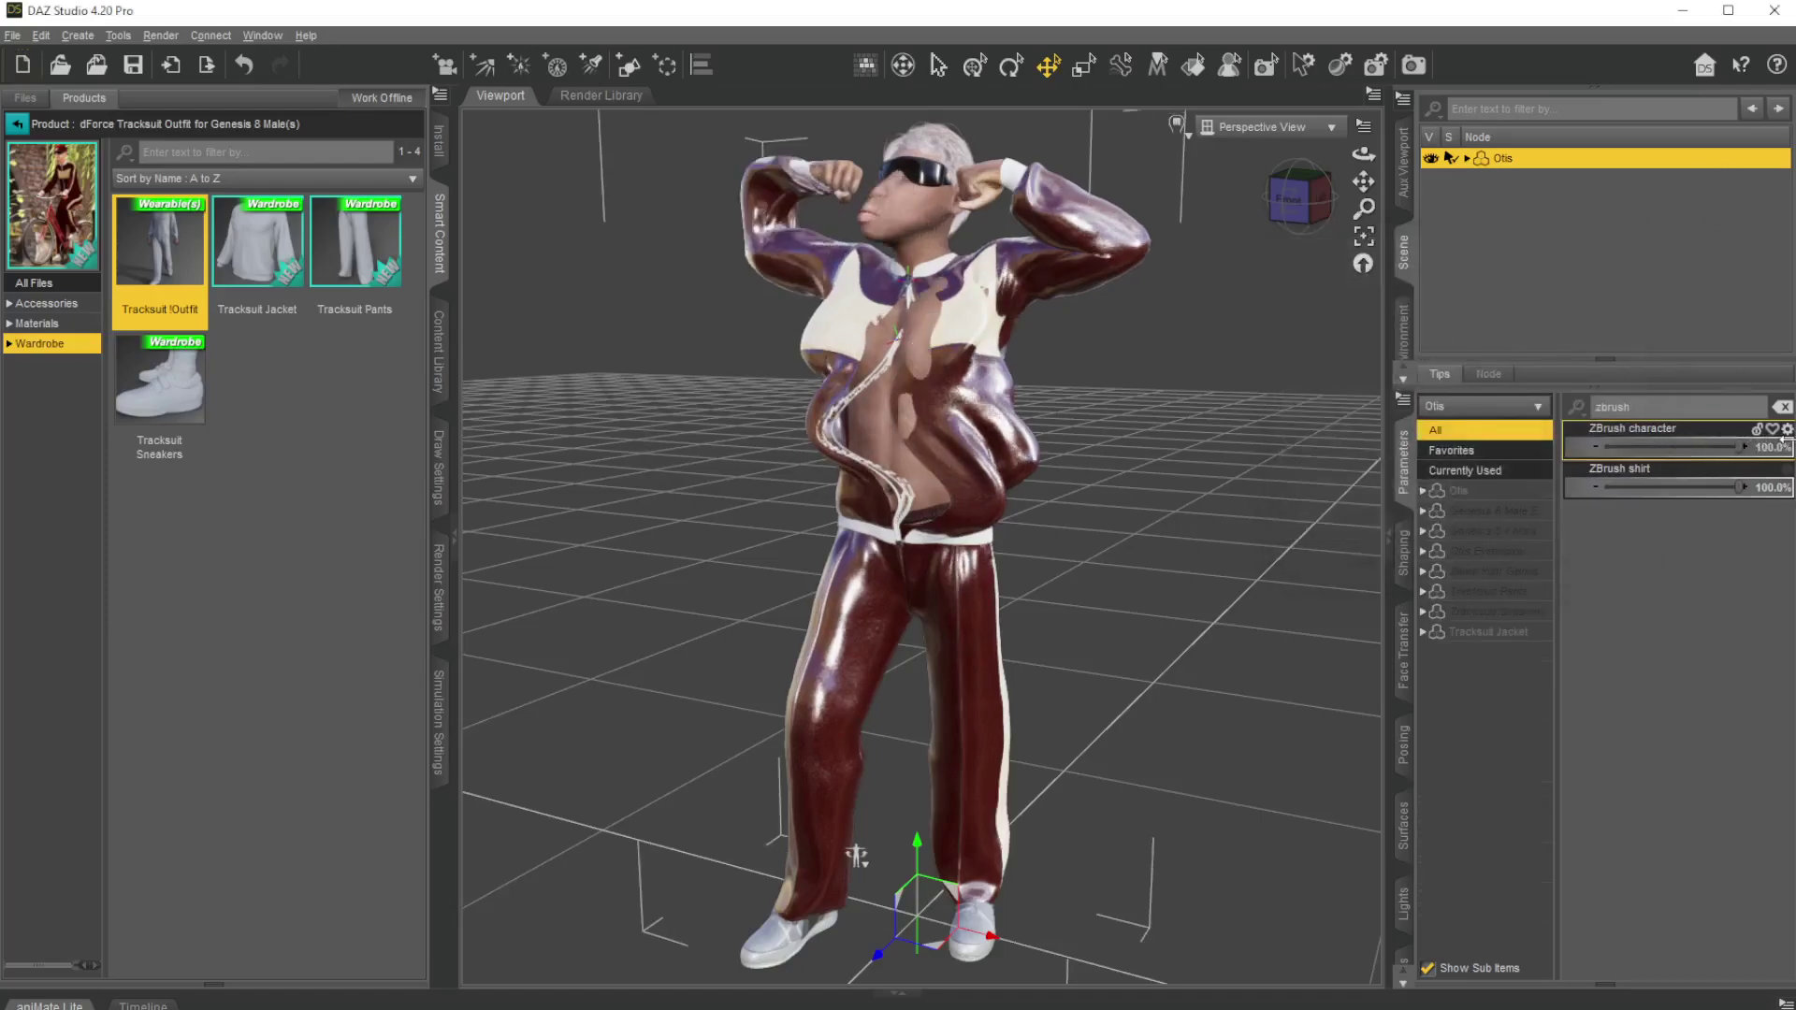
Step: Send the reshaped hair from ZBrush to DAZ Studio with GoZ, creating a morph named ZBrushhair
key(alt+Tab)
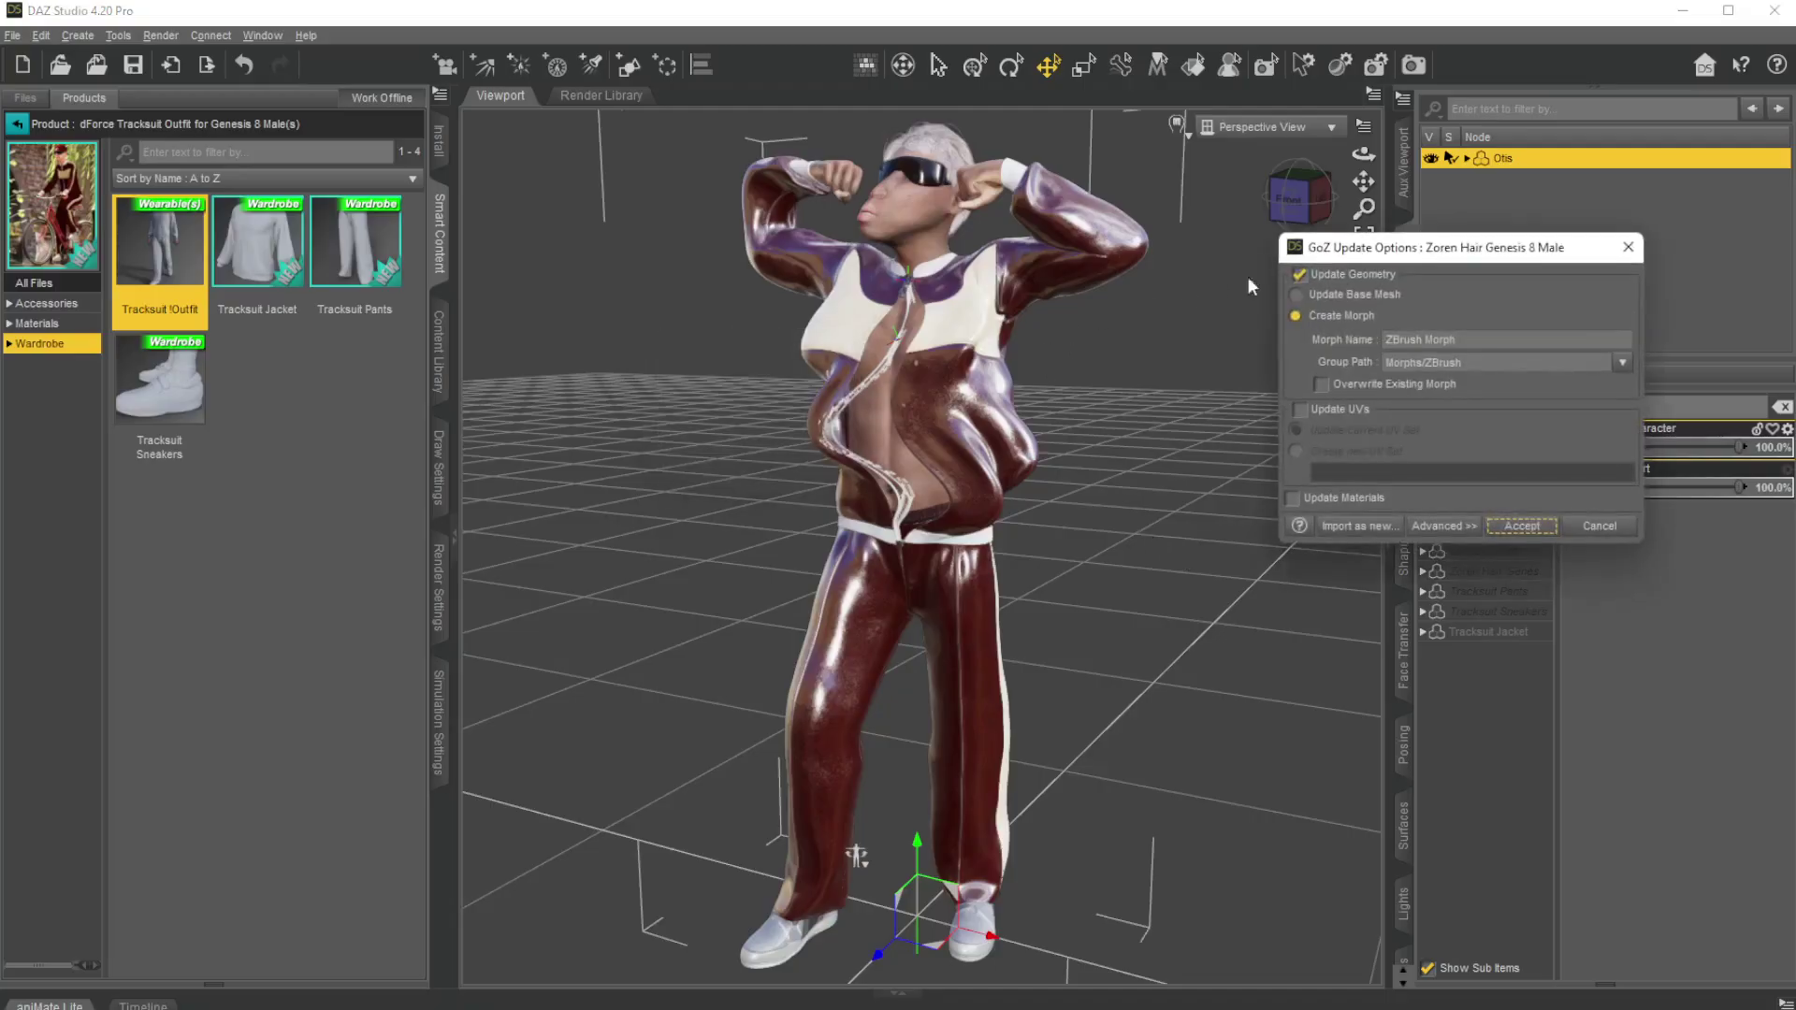
drag(1457, 339, 1427, 340)
text(na)
key(Return)
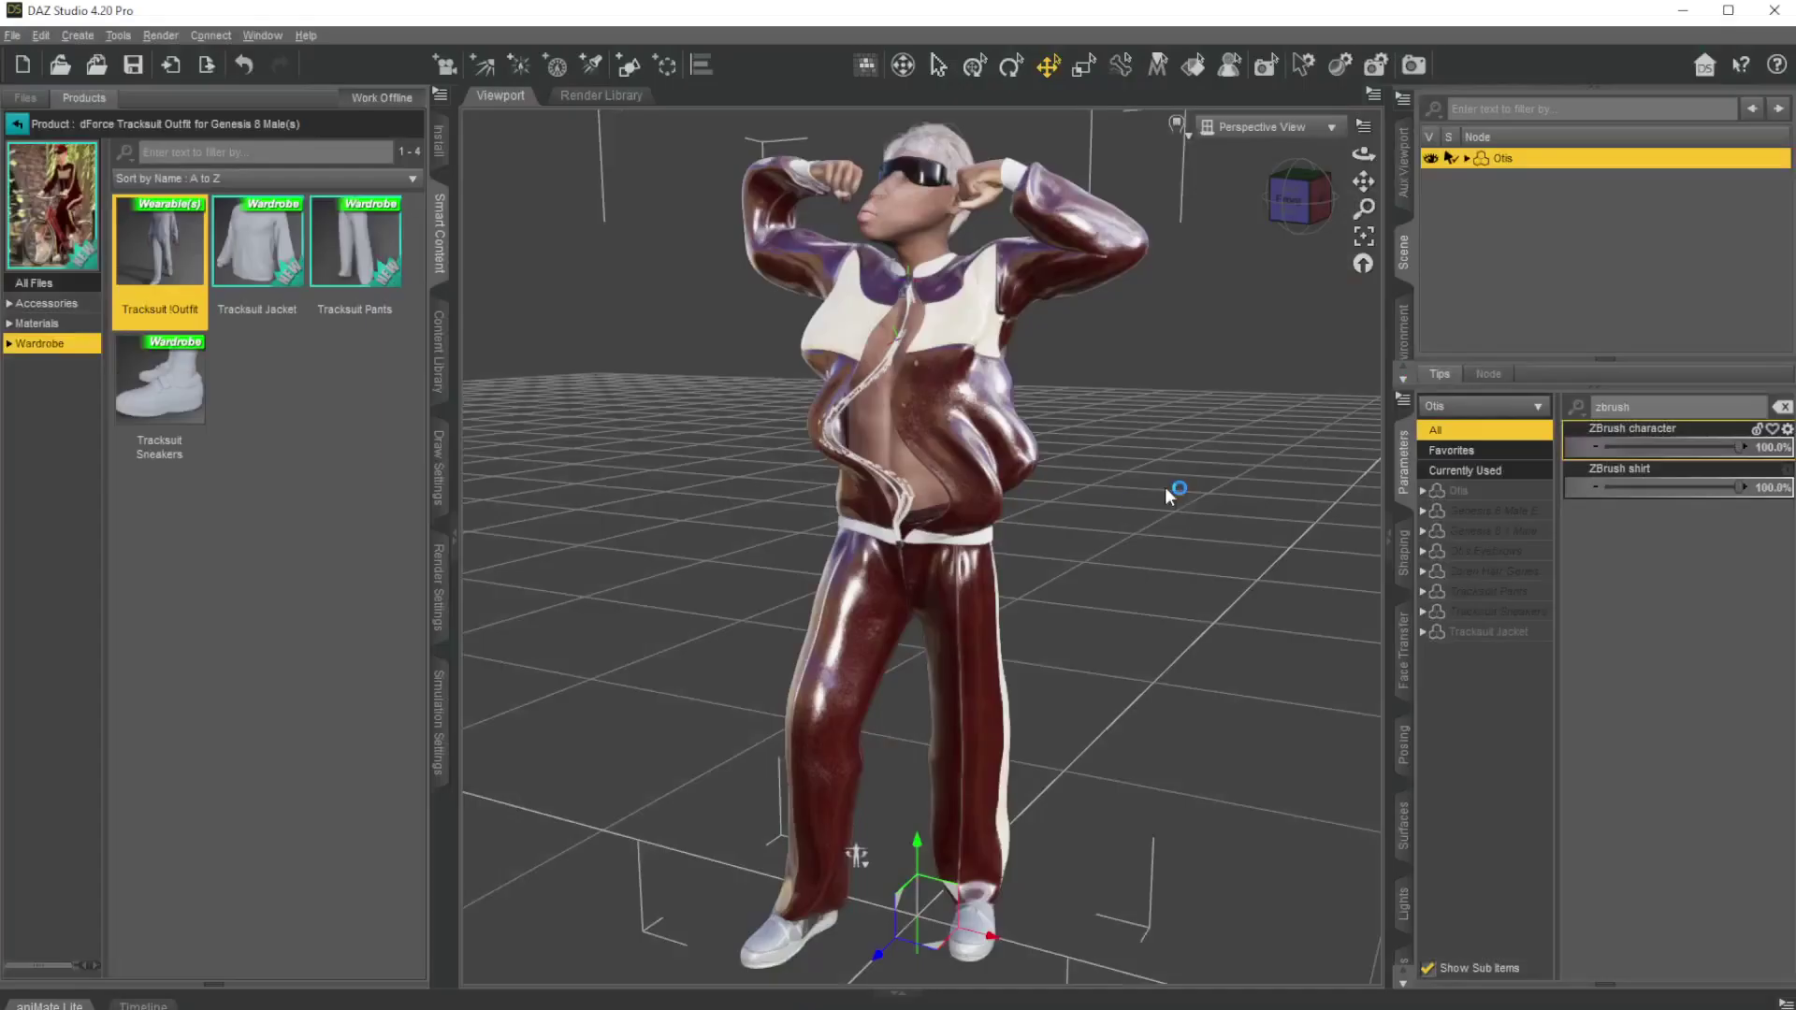
Step: Reselect the Otis figure to refresh its parameters, set the ZBrushhair morph to 100%, and deselect the figure
click(1181, 530)
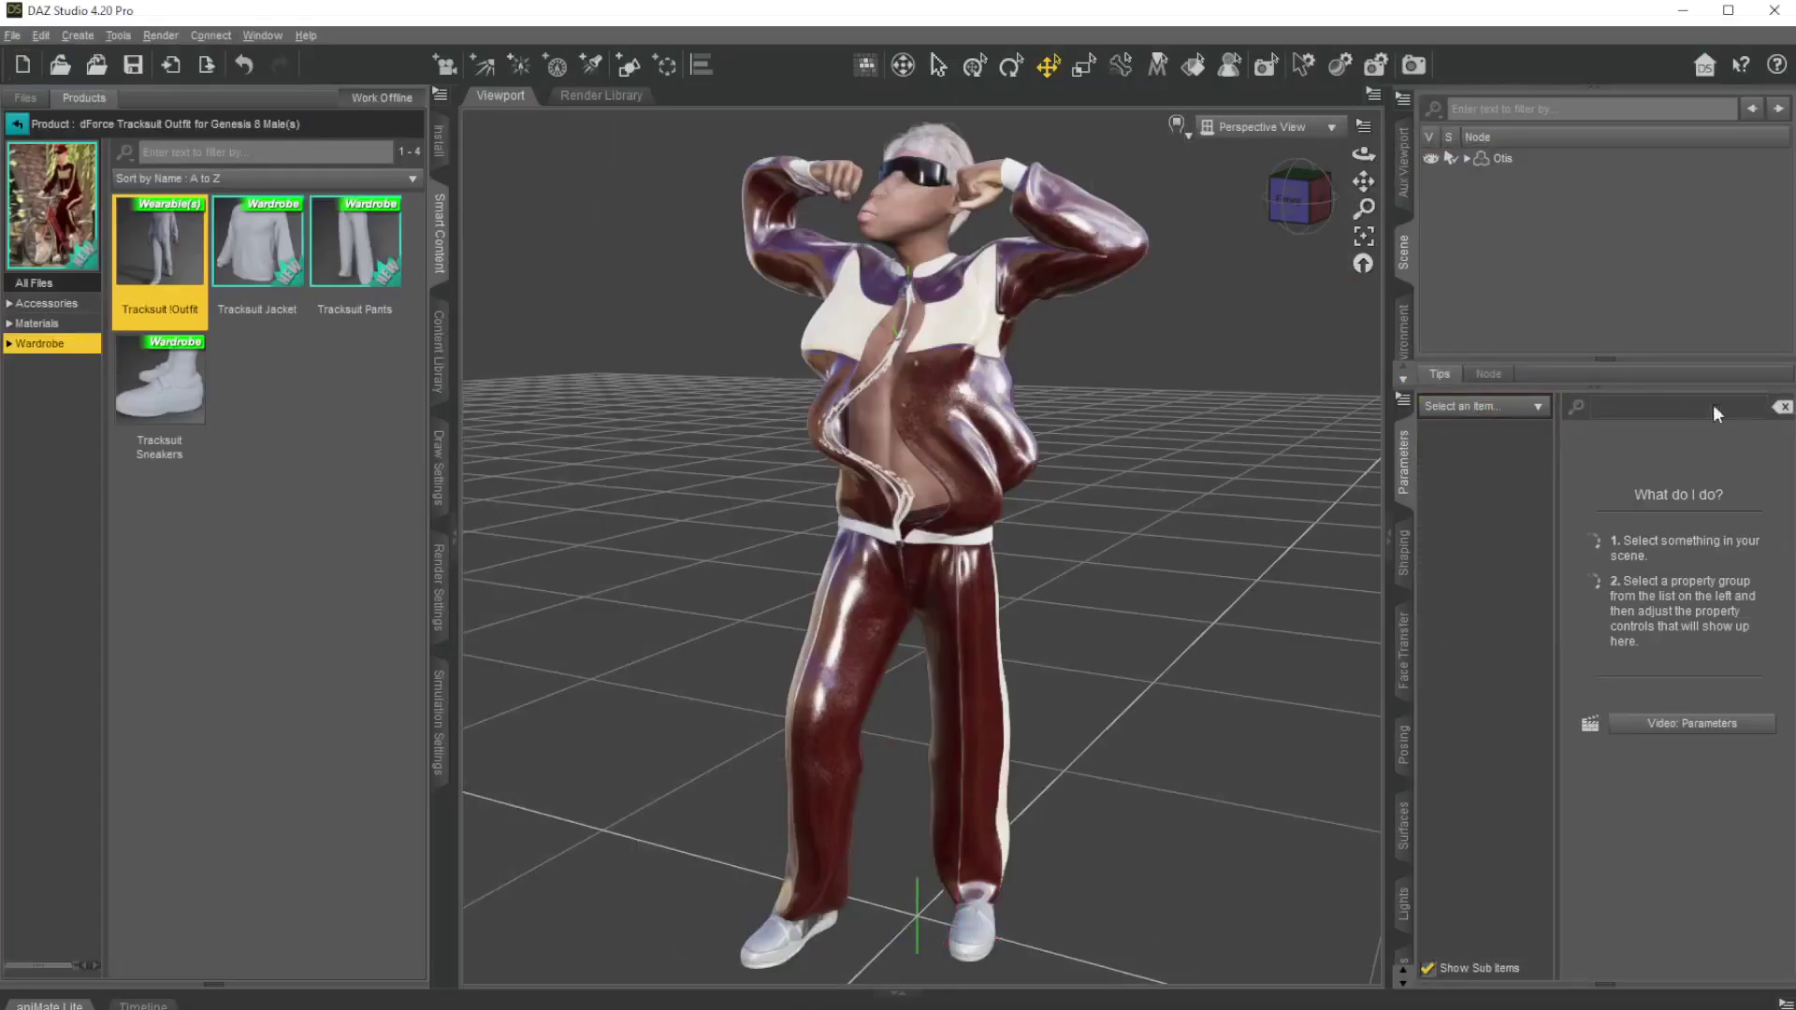
click(1500, 159)
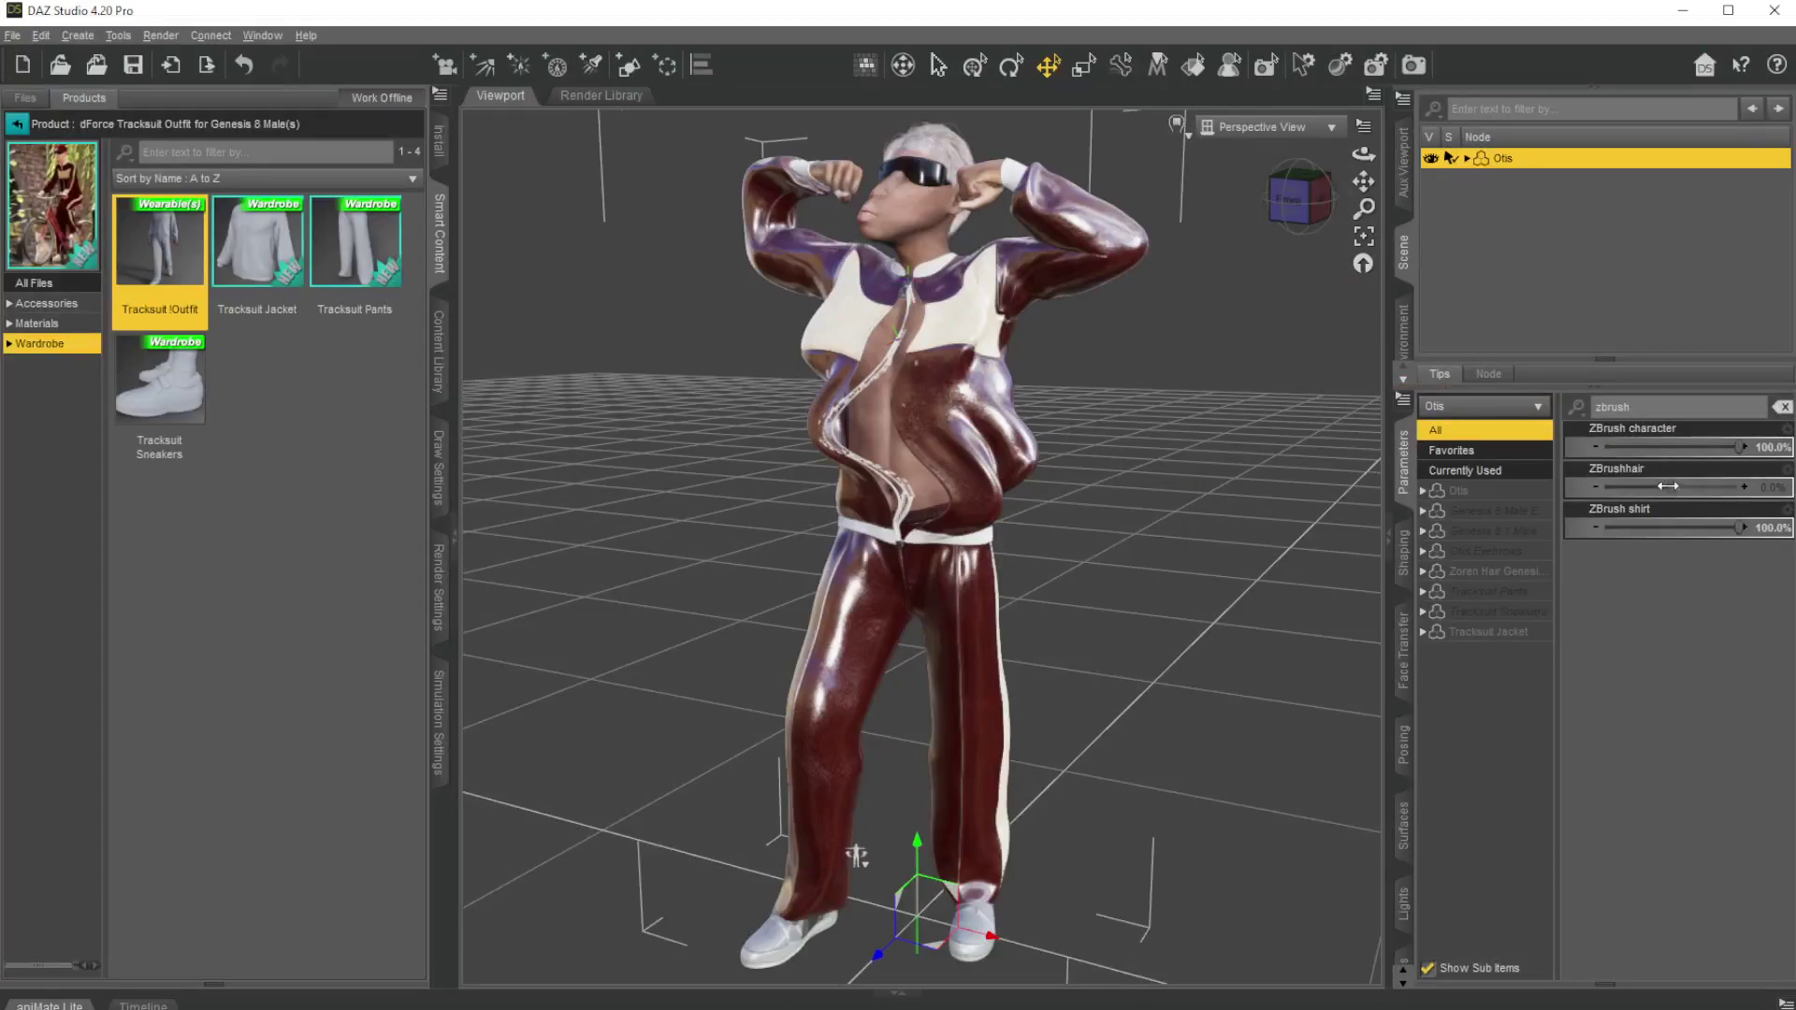
drag(1668, 486, 1740, 485)
click(1181, 593)
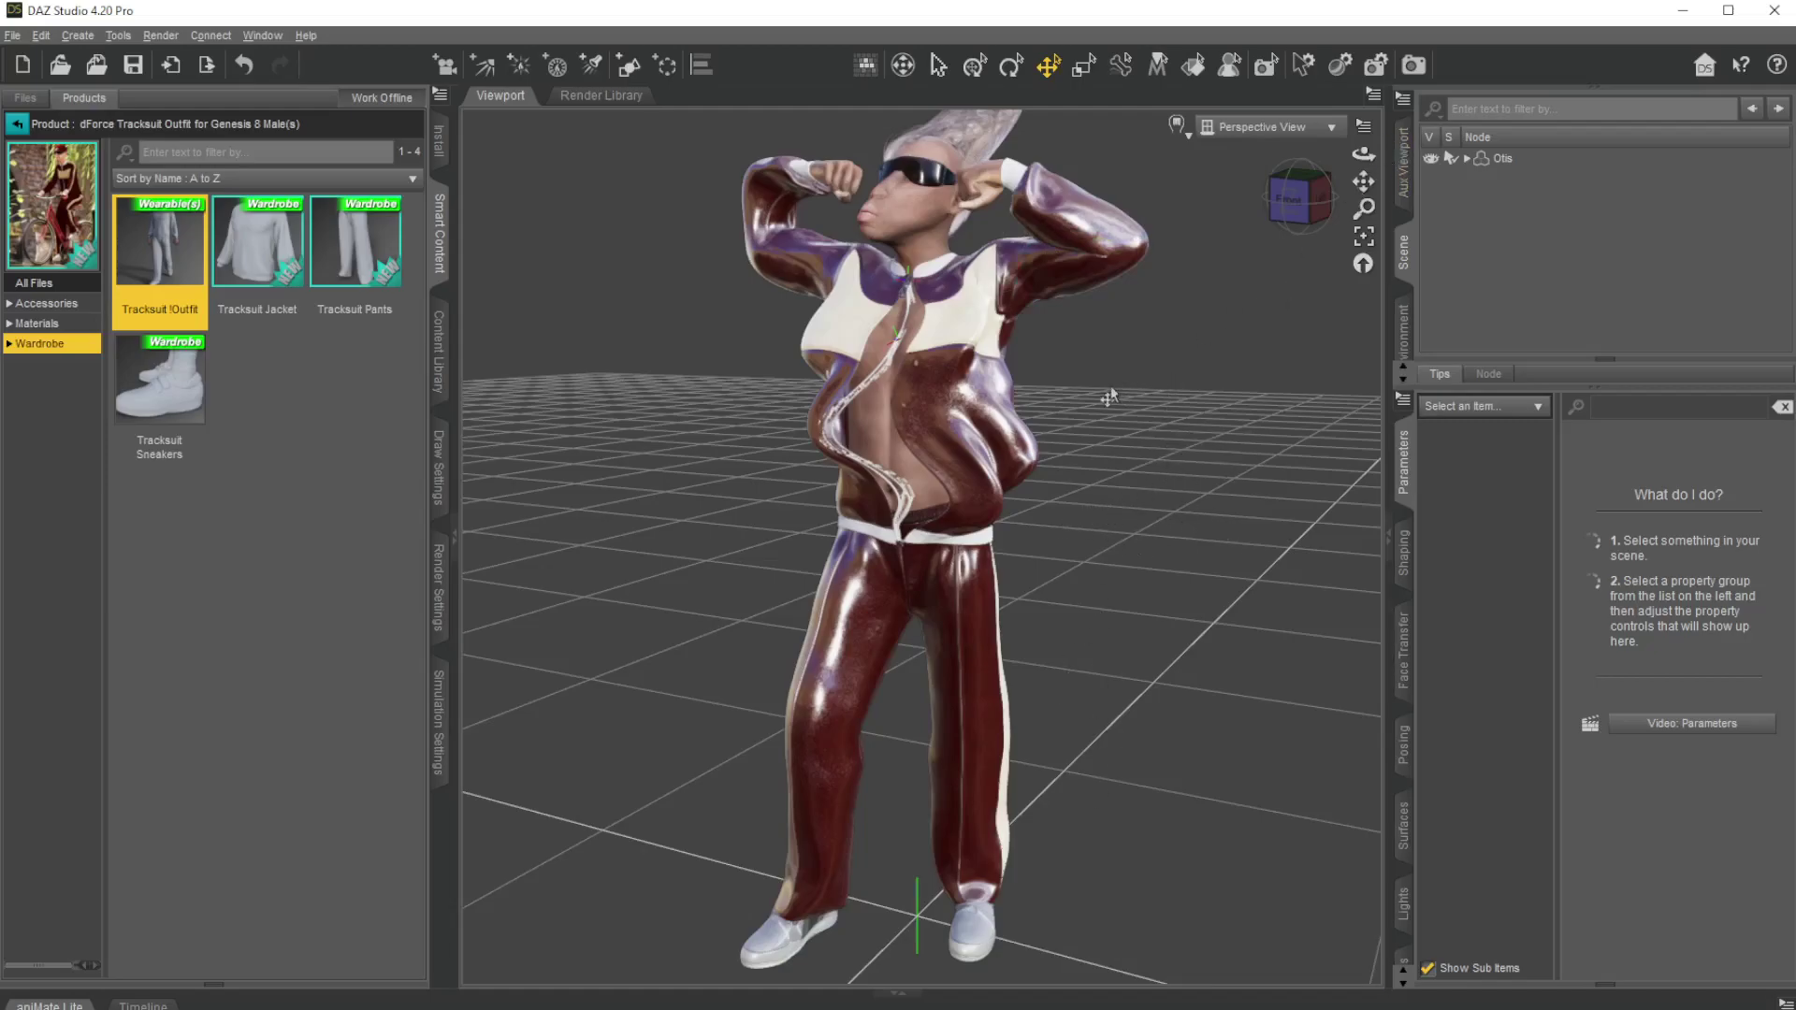
Step: Select Otis in a frontal close-up and dial the ZBrush shirt and ZBrush character morphs down to nearly zero
middle_drag(1111, 393, 1282, 230)
scroll(1116, 357, up, 10)
drag(1022, 570, 966, 569)
click(1522, 164)
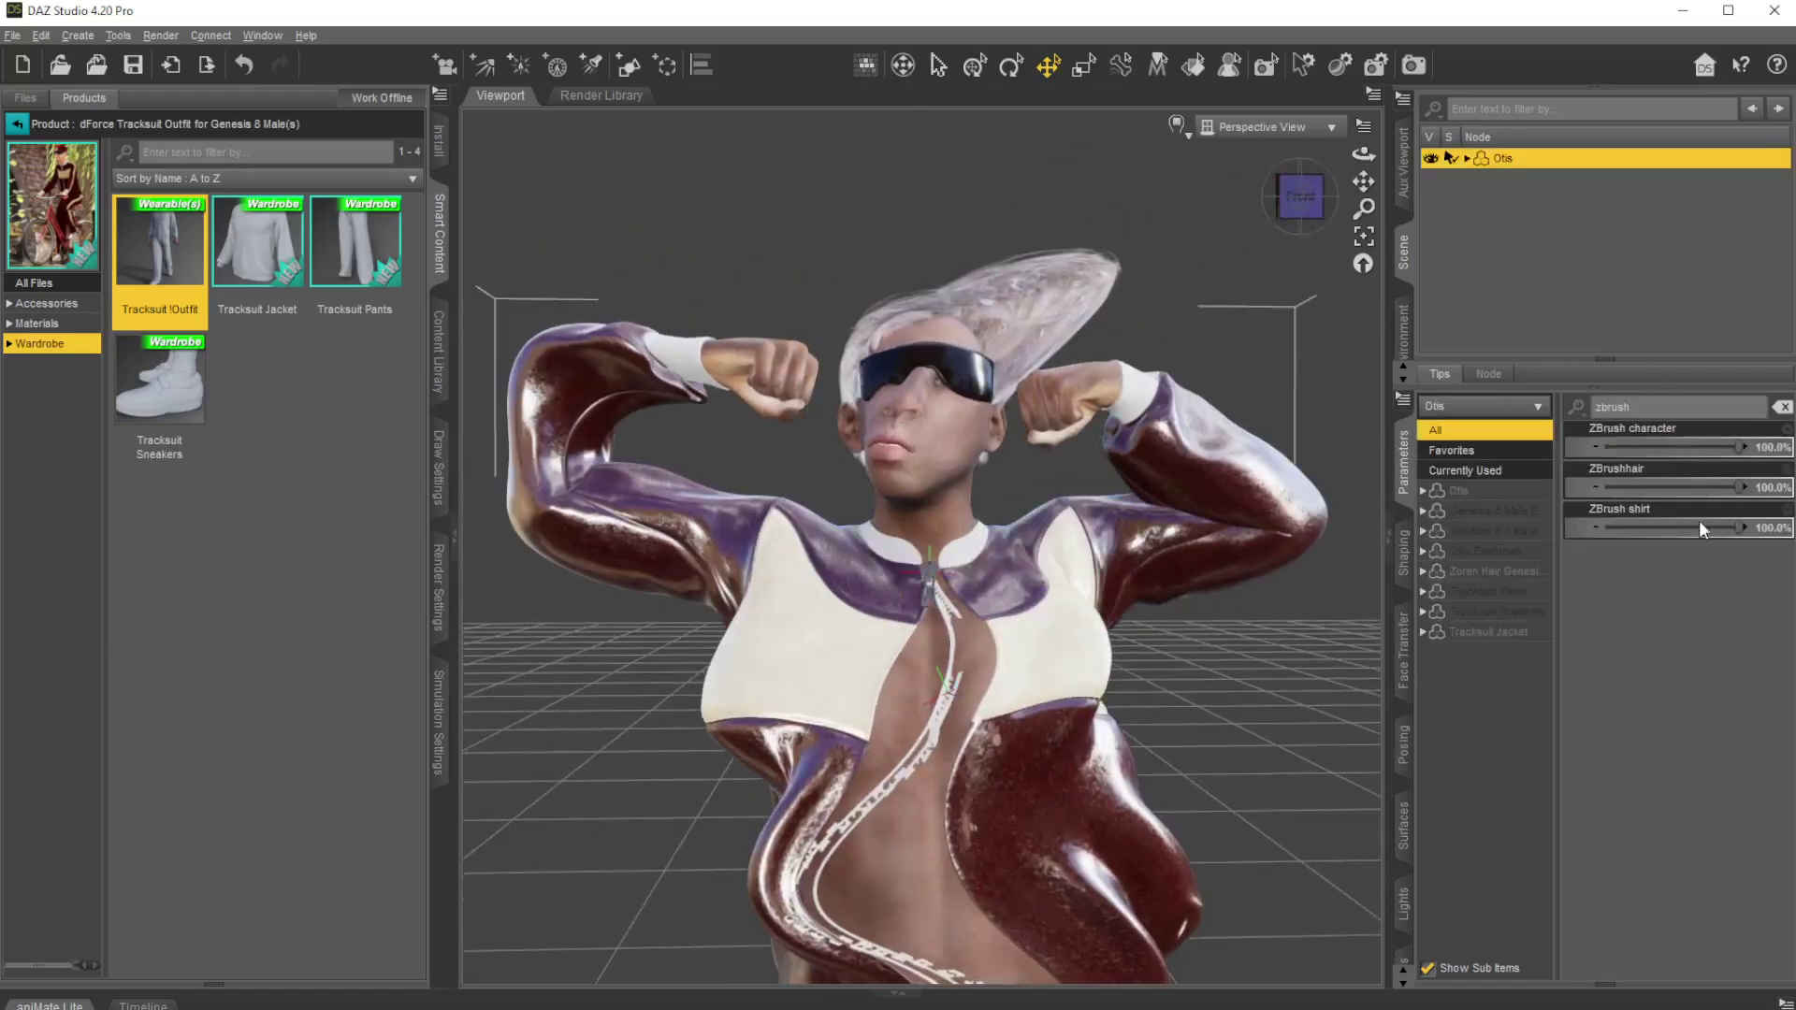
mouse_move(1740, 486)
mouse_down()
mouse_move(1670, 486)
mouse_move(1742, 487)
mouse_move(1675, 529)
mouse_move(1731, 529)
mouse_move(1675, 529)
mouse_up()
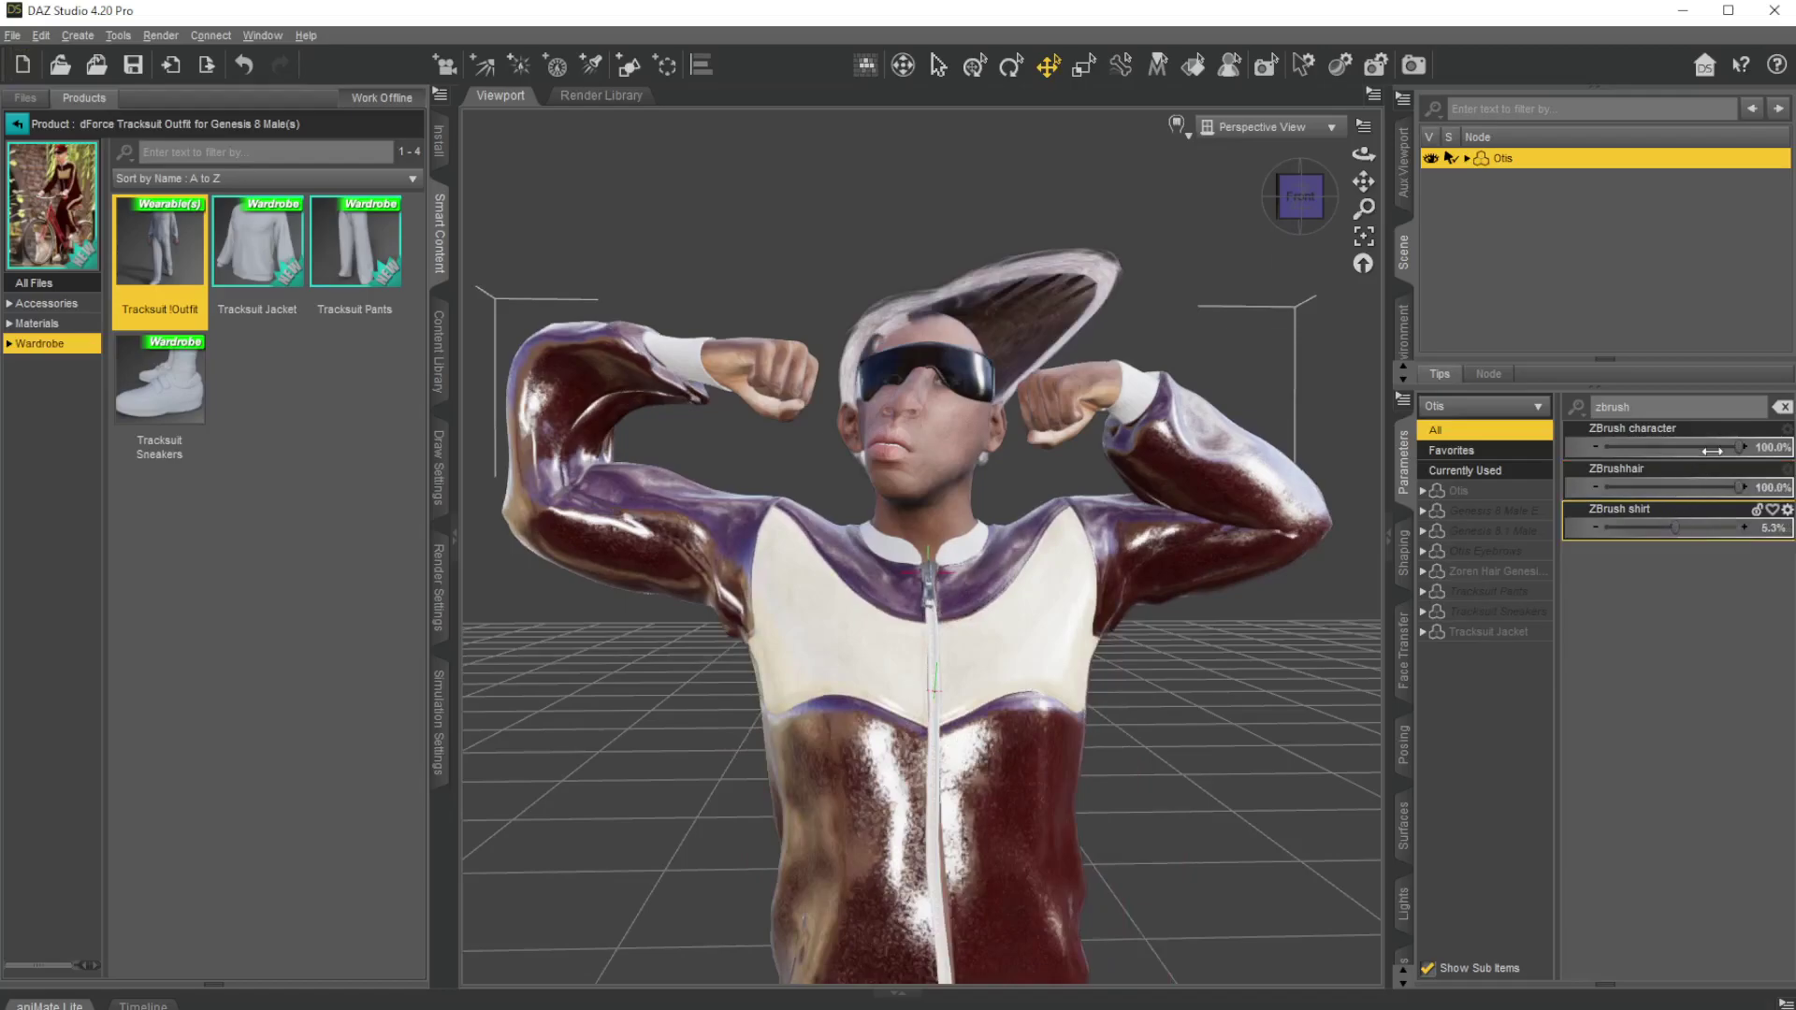
drag(1720, 449, 1499, 478)
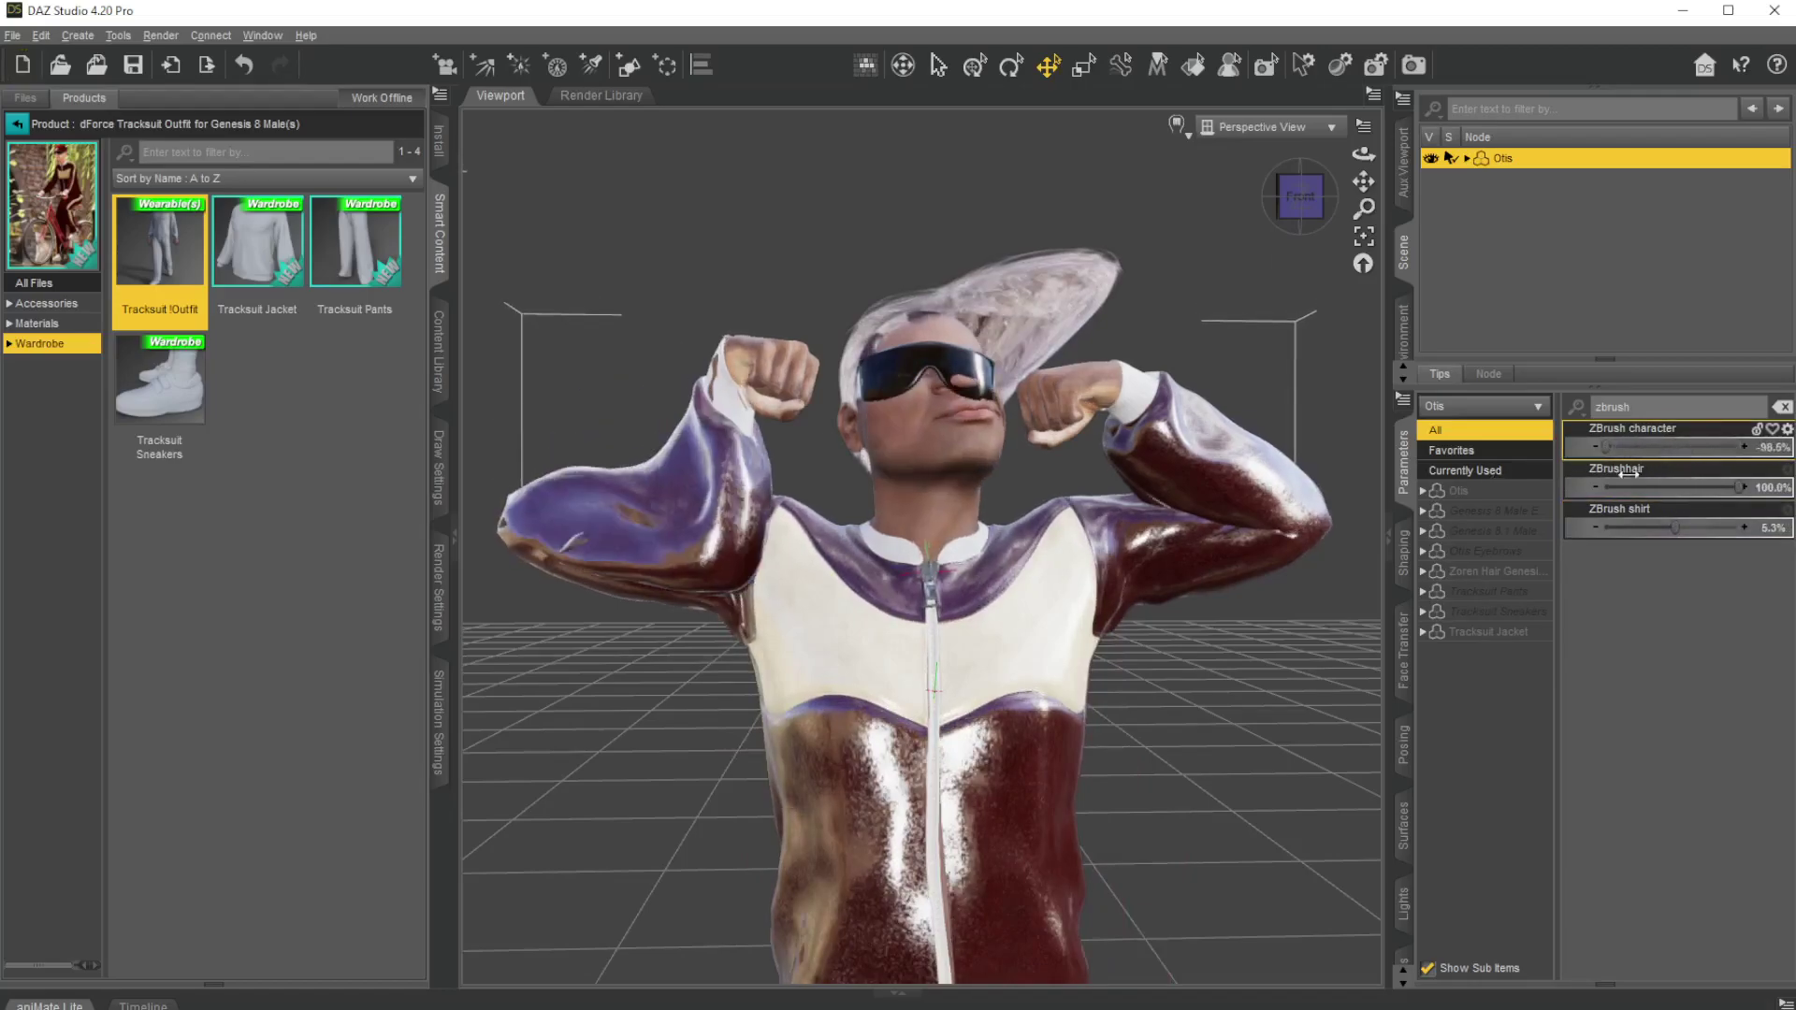
drag(1629, 473, 1673, 482)
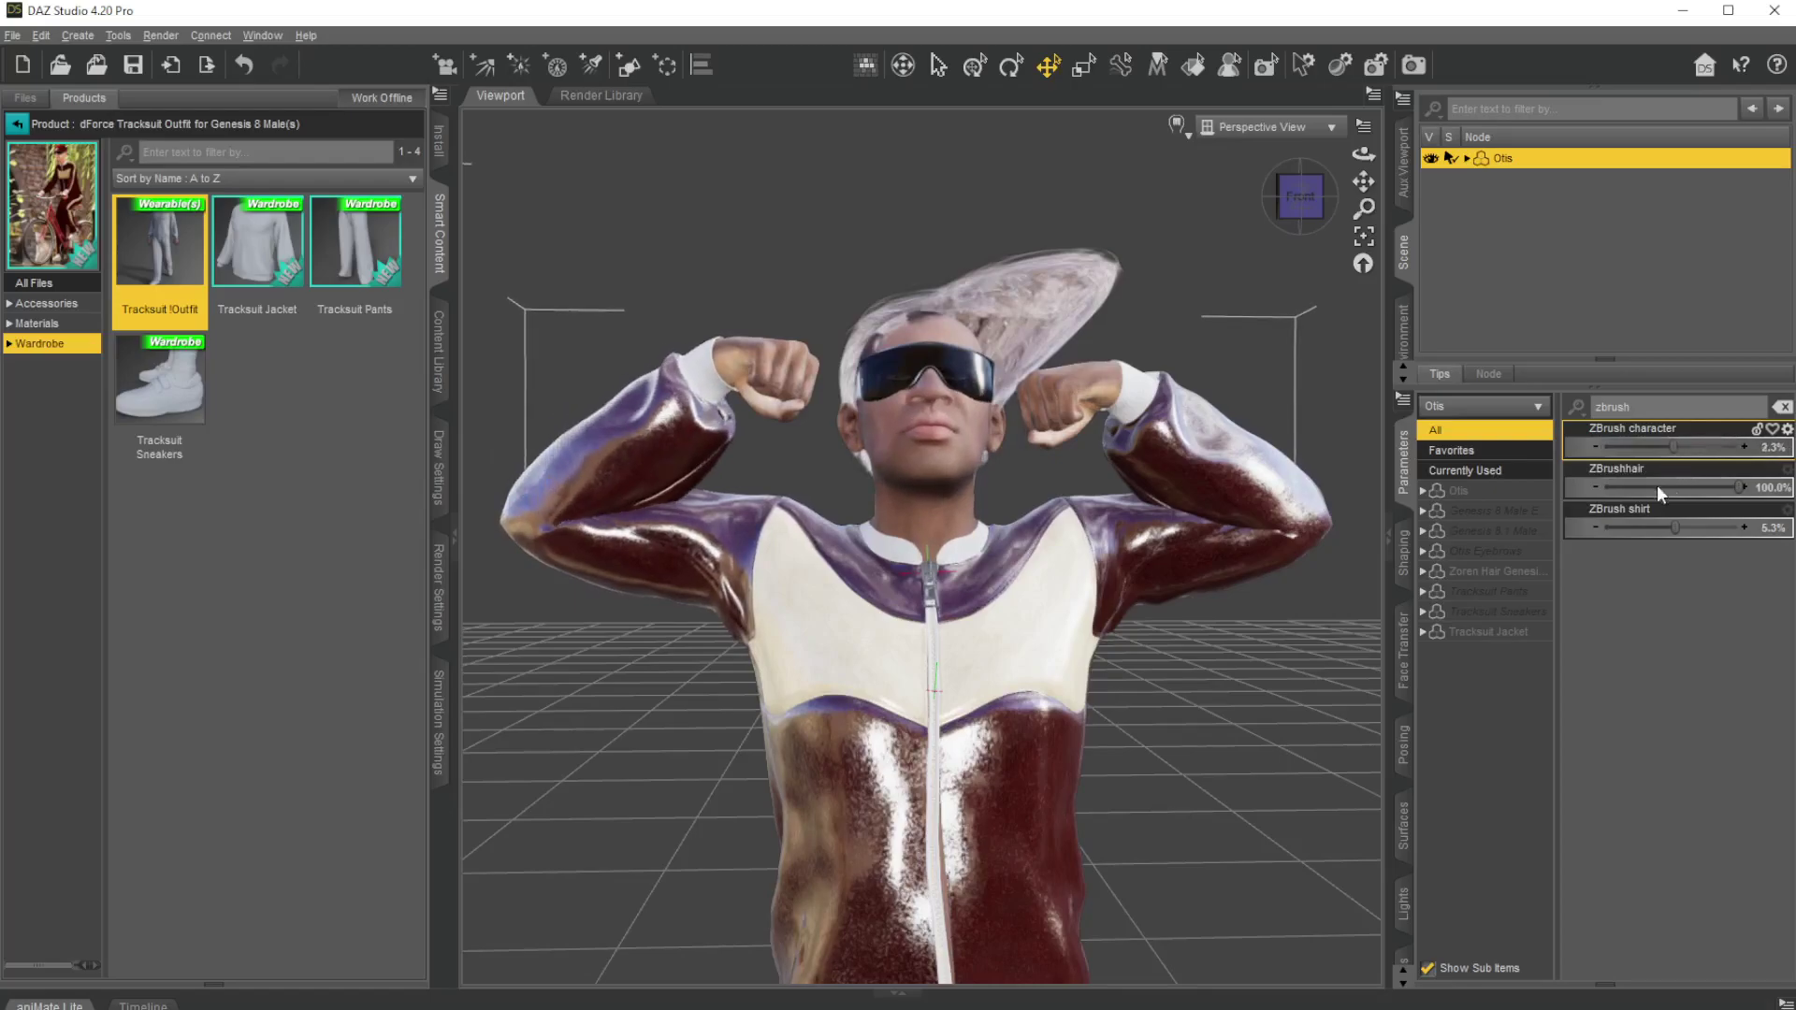